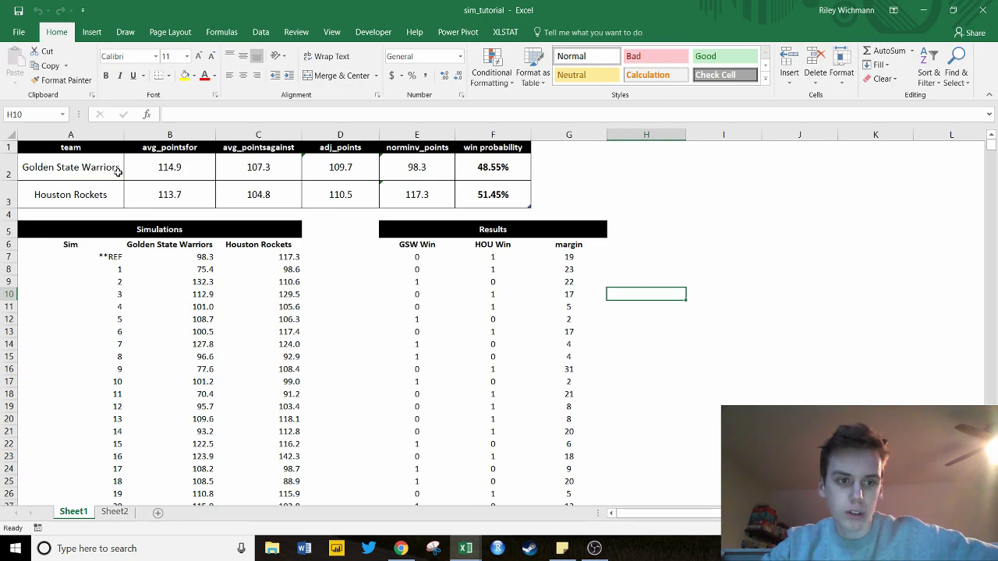
# - Review the team names, points for 114.9 and against 104.8, and the Warriors' adjusted points formula
pyautogui.click(111, 170)
pyautogui.click(114, 189)
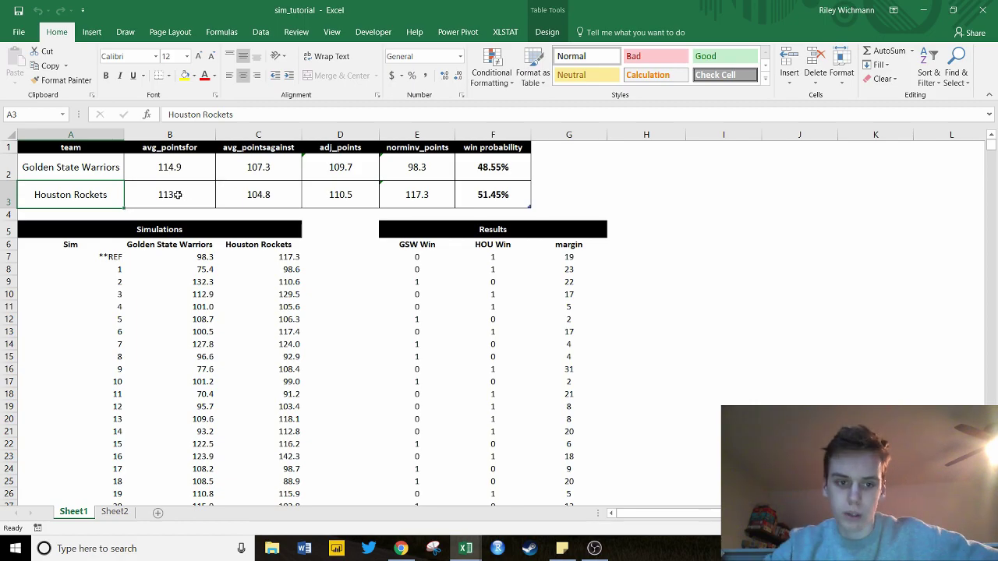
pyautogui.click(217, 259)
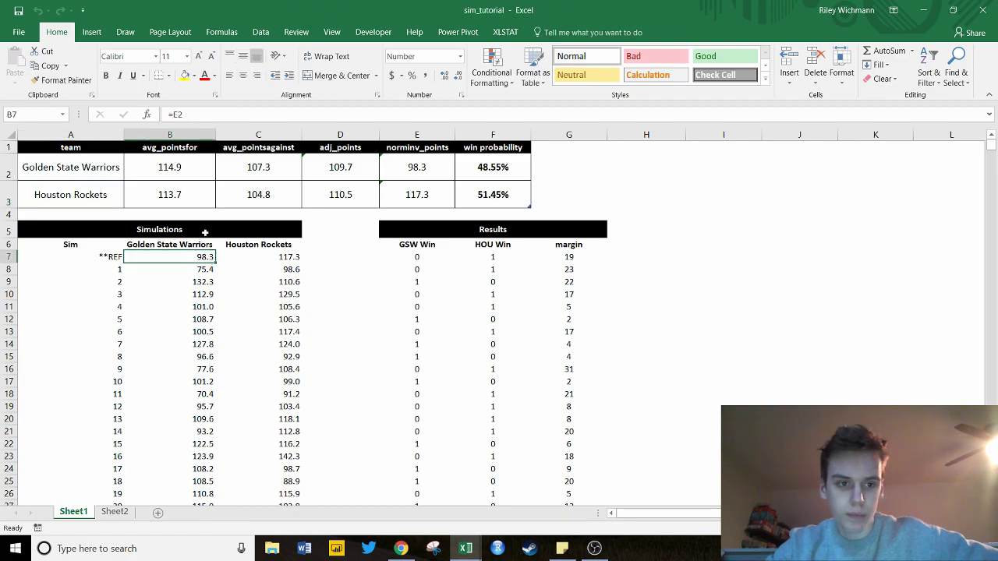
pyautogui.click(188, 169)
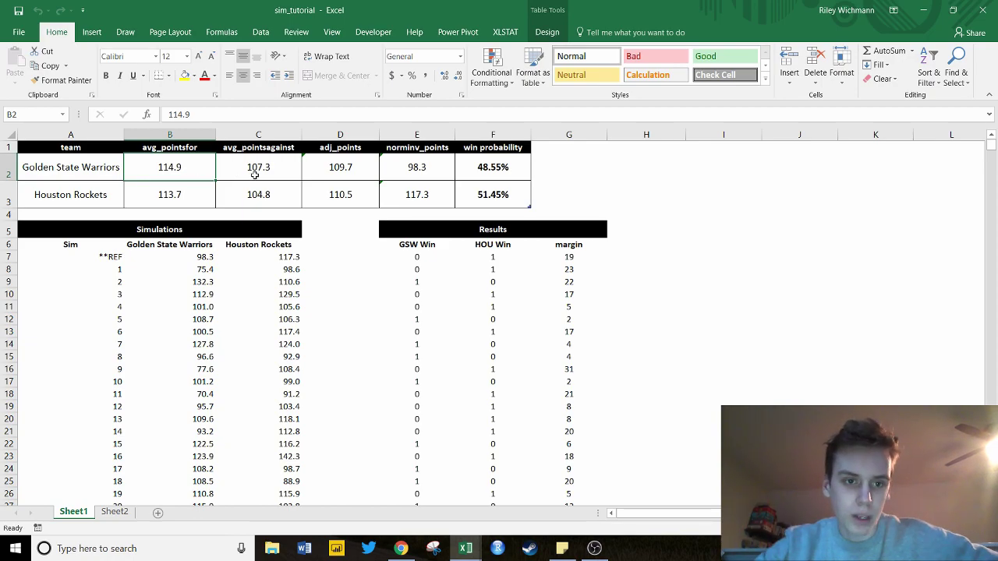
pyautogui.click(322, 175)
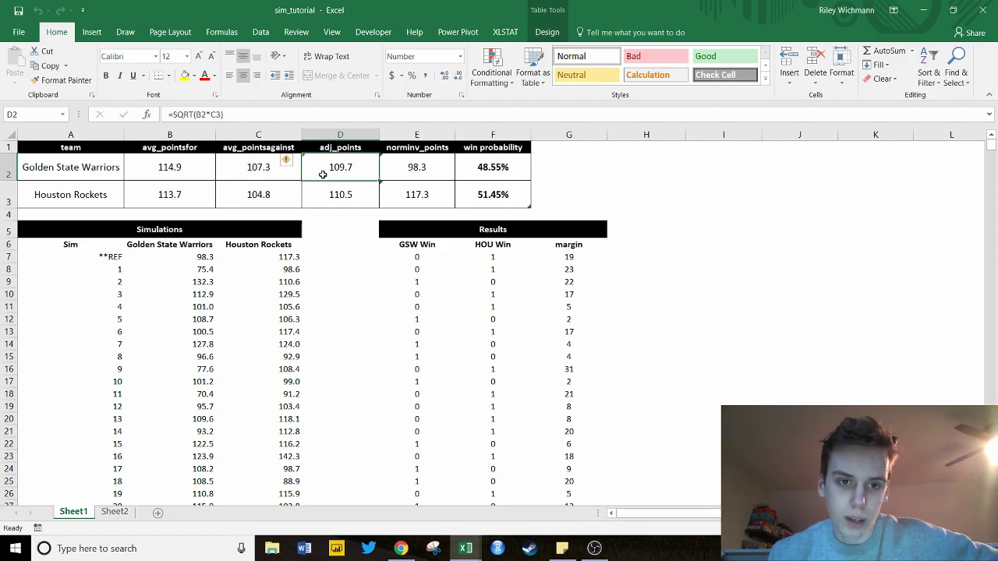
pyautogui.click(190, 163)
pyautogui.click(234, 192)
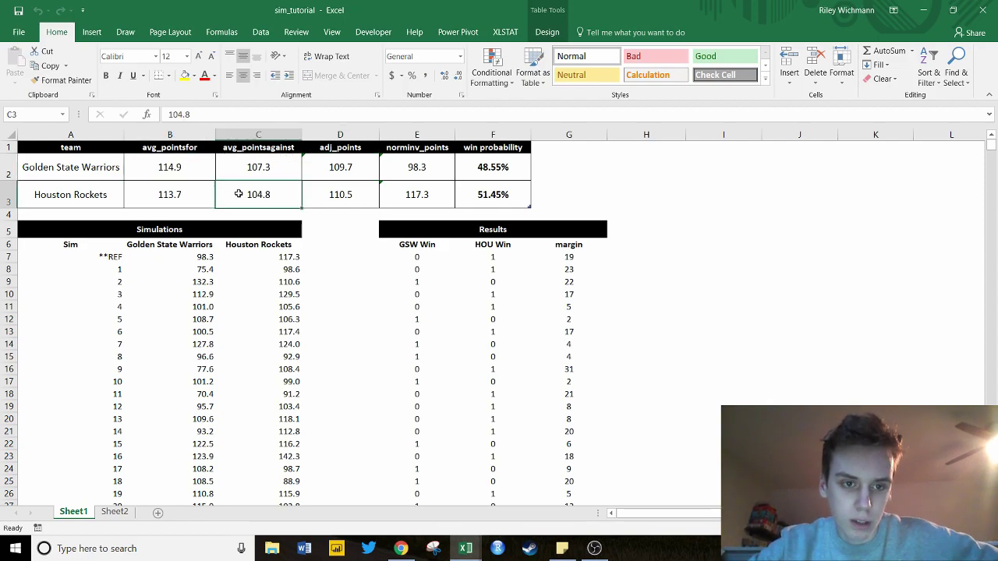
pyautogui.click(316, 166)
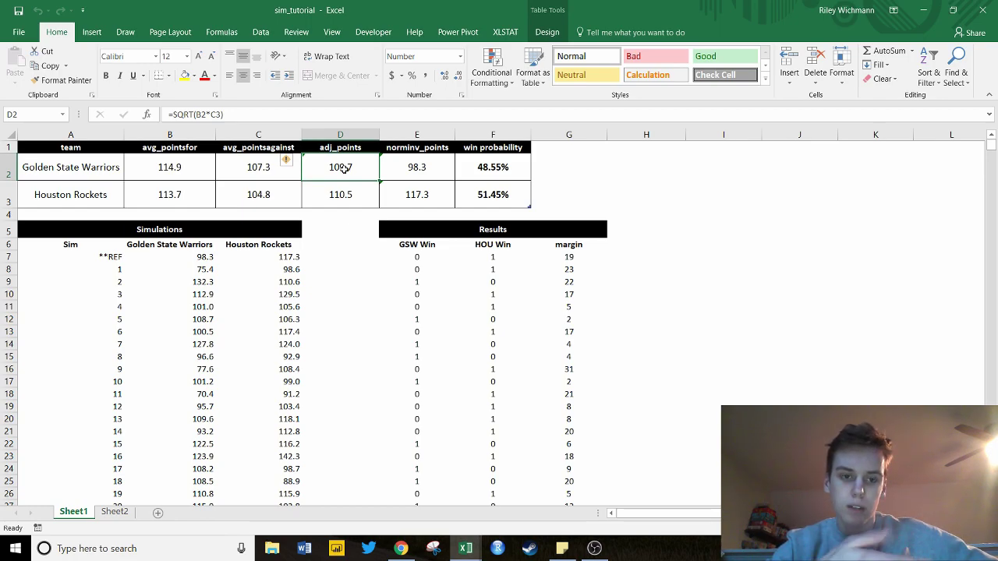
# - Compare the Warriors' and Rockets' adjusted points formulas in D2 and D3
pyautogui.click(352, 195)
pyautogui.click(348, 176)
pyautogui.click(347, 188)
pyautogui.click(345, 170)
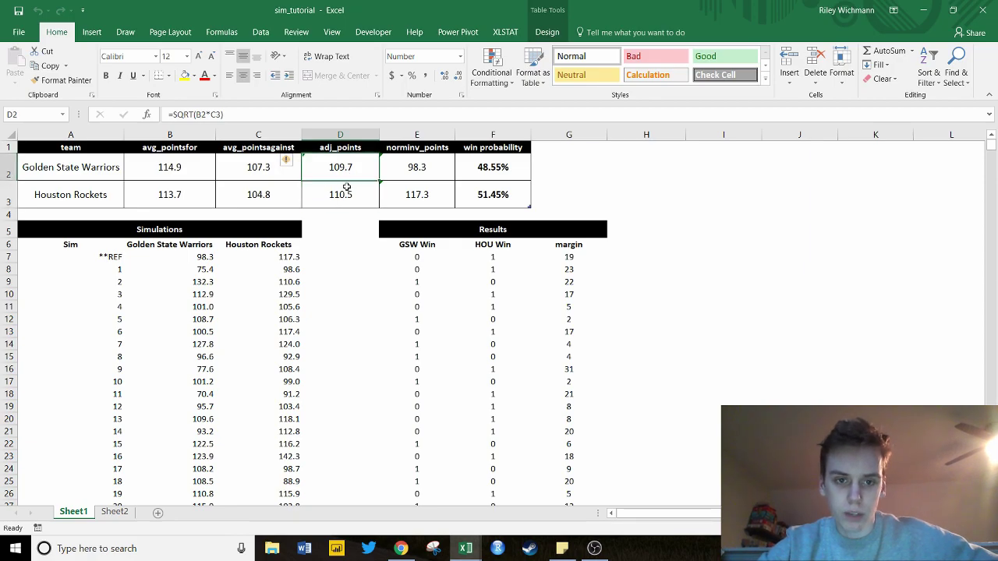
pyautogui.click(347, 189)
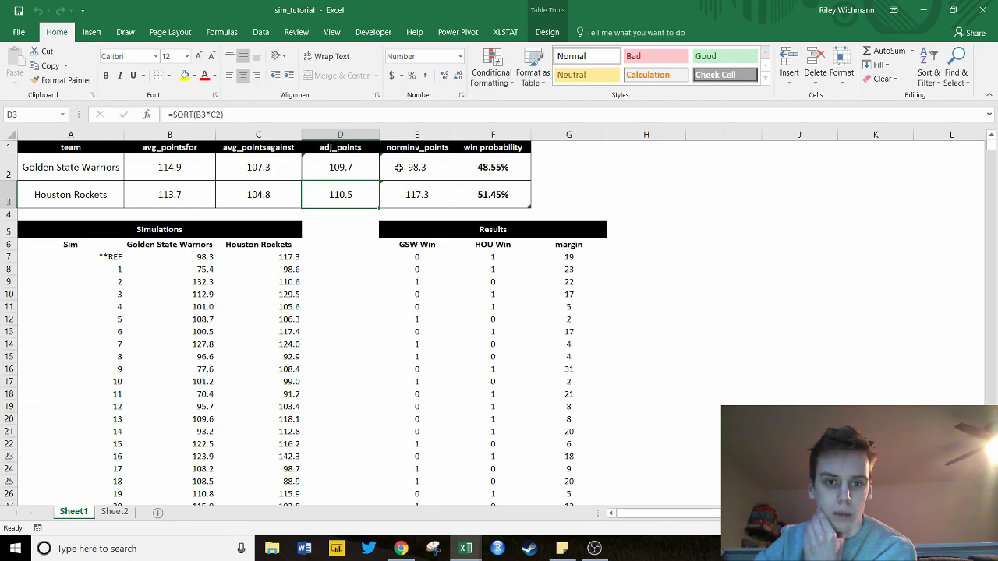
# - Check both random score formulas, then select empty cell G3 to recalculate to 48.73% vs 51.27%
pyautogui.click(398, 167)
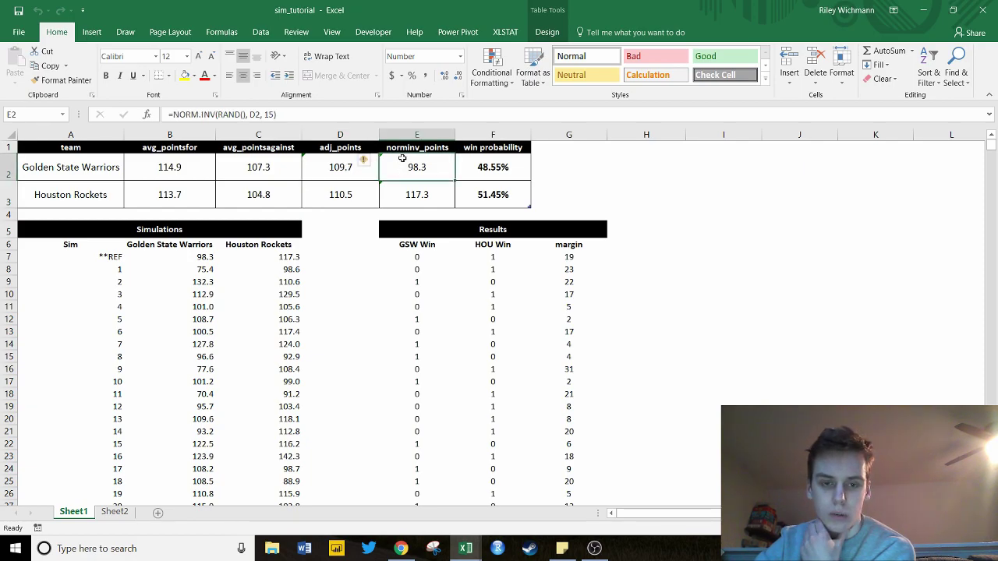
pyautogui.click(407, 189)
pyautogui.click(402, 176)
pyautogui.click(590, 197)
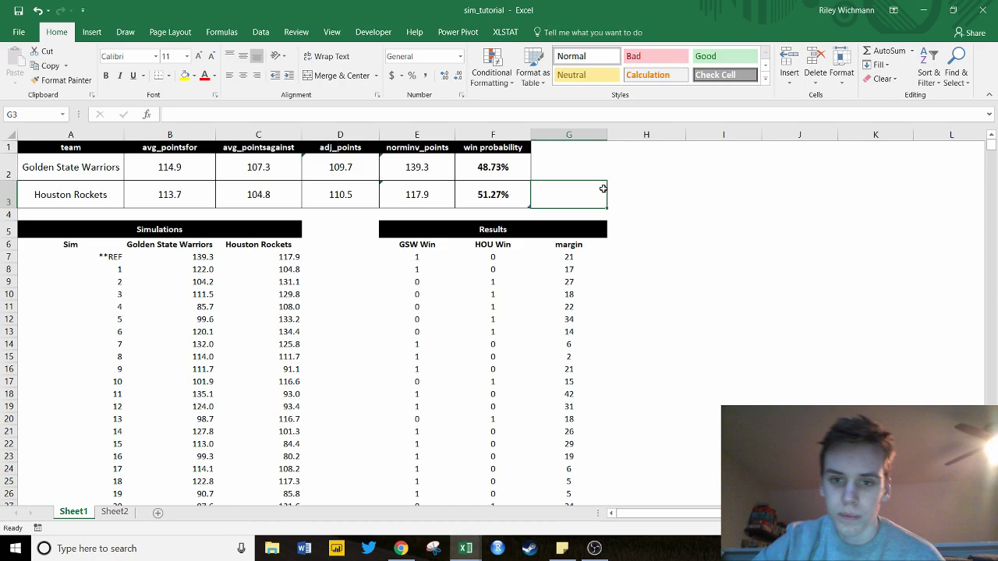
# - Recalculate the simulations with F9 and inspect both teams' random score formulas
pyautogui.click(628, 194)
pyautogui.press('F9')
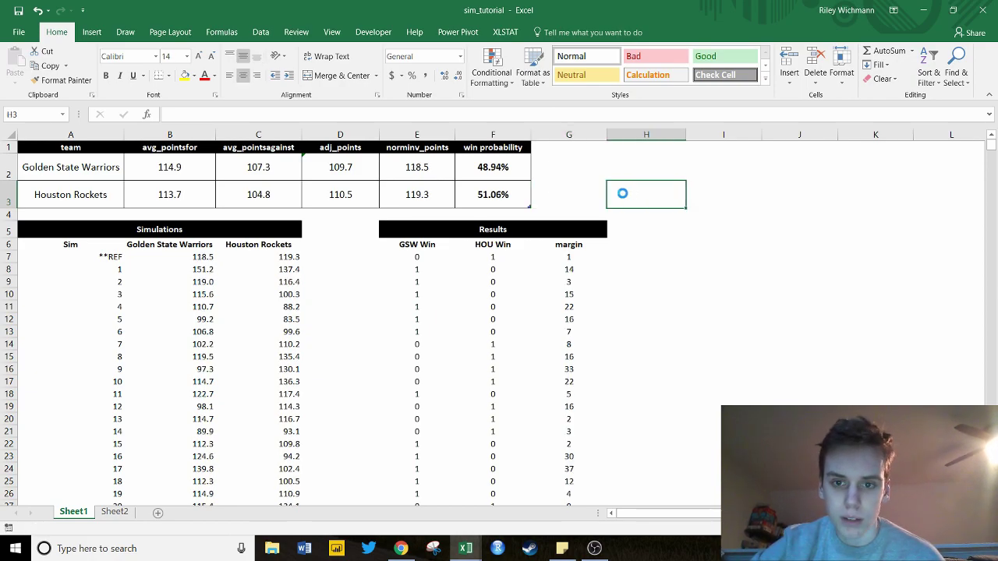
pyautogui.click(393, 194)
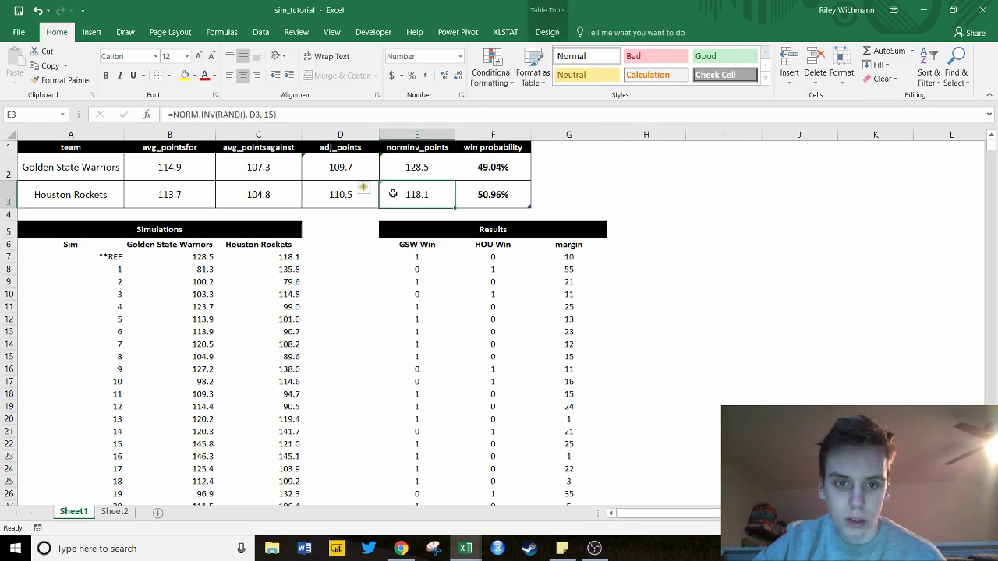
pyautogui.click(364, 195)
pyautogui.click(400, 194)
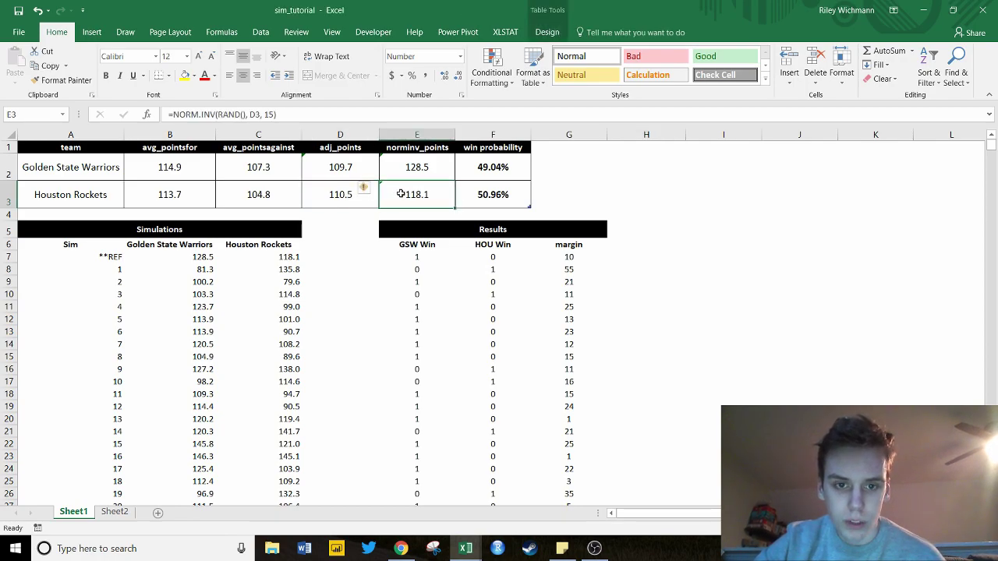
pyautogui.click(397, 170)
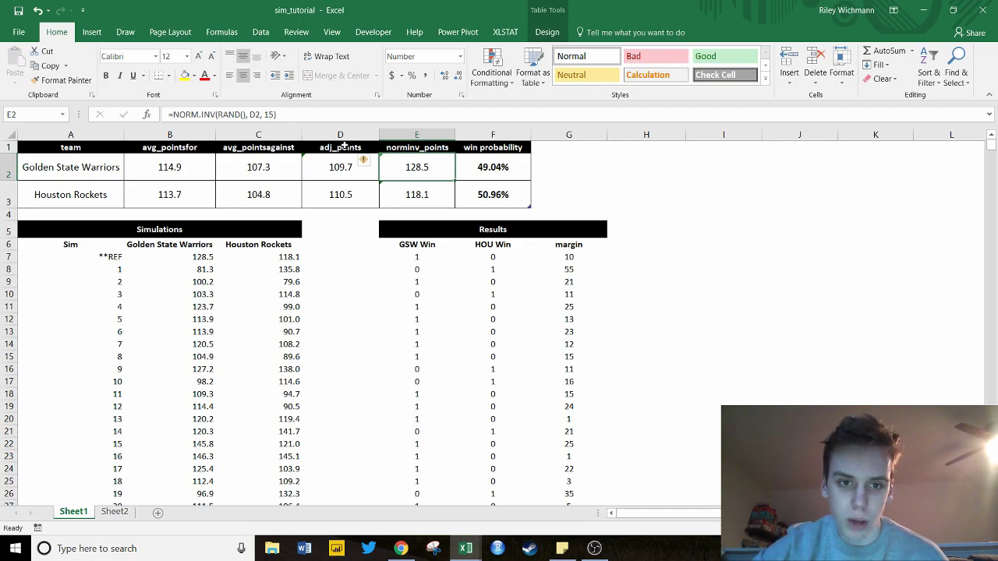
# - Re-enter E2's =NORM.INV(RAND(), D2, 15), giving 48.97% vs 51.03%
pyautogui.click(250, 115)
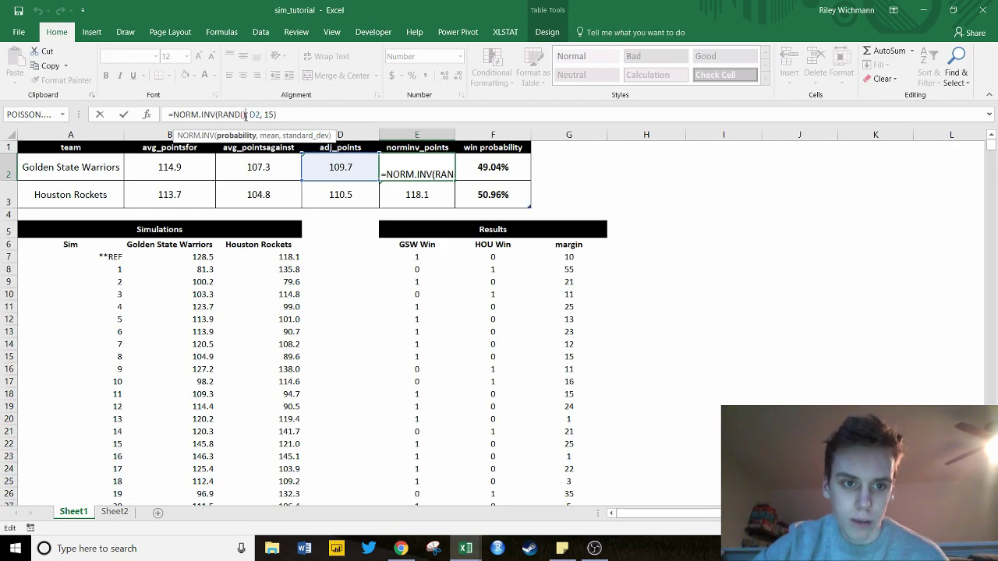
pyautogui.click(257, 115)
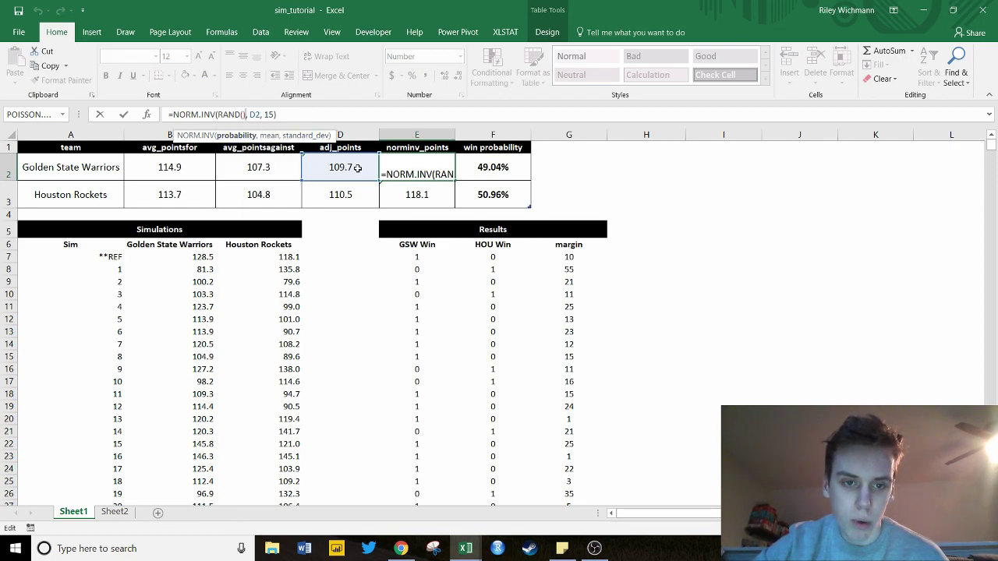
pyautogui.click(271, 114)
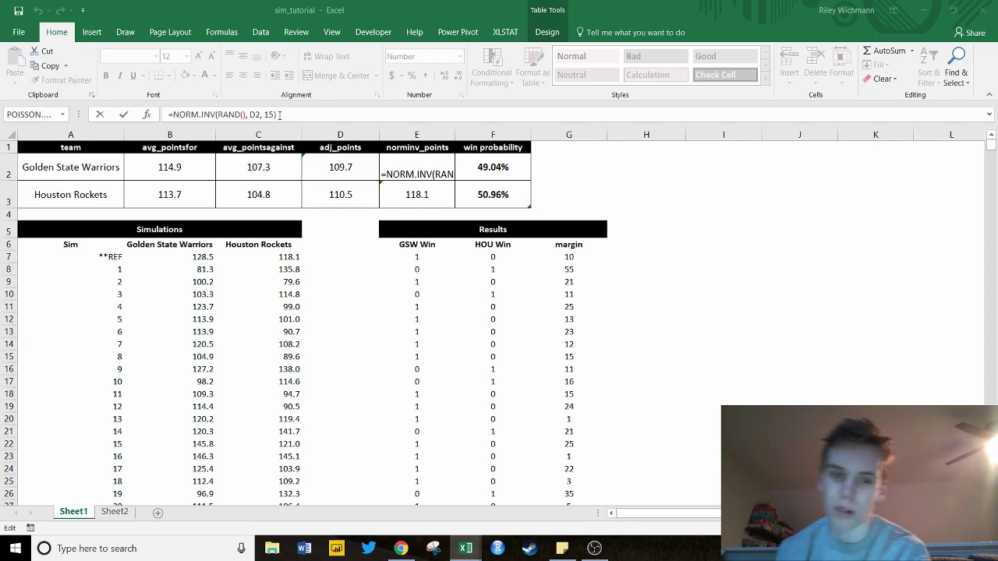
pyautogui.click(279, 114)
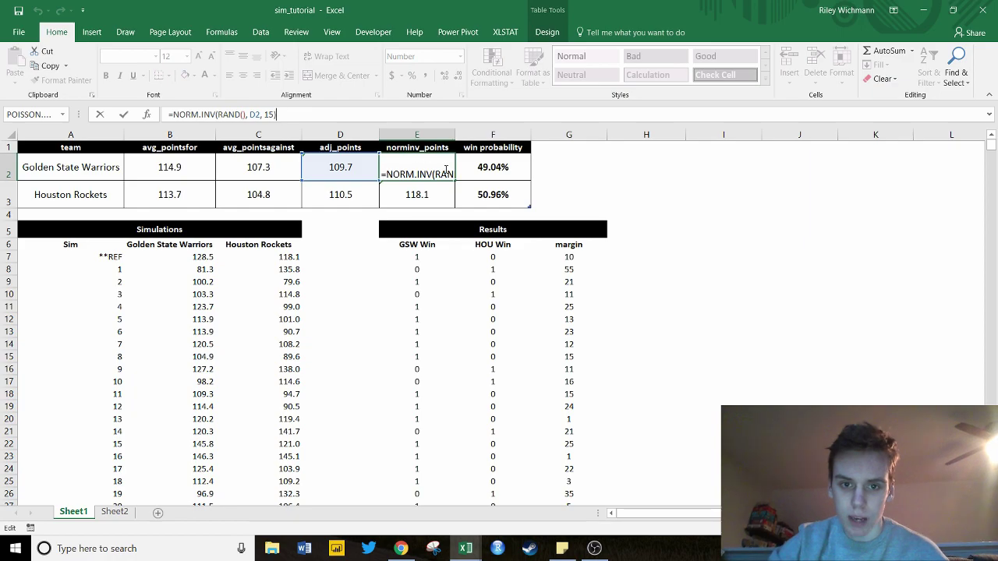
pyautogui.hotkey('ctrl', 'Return')
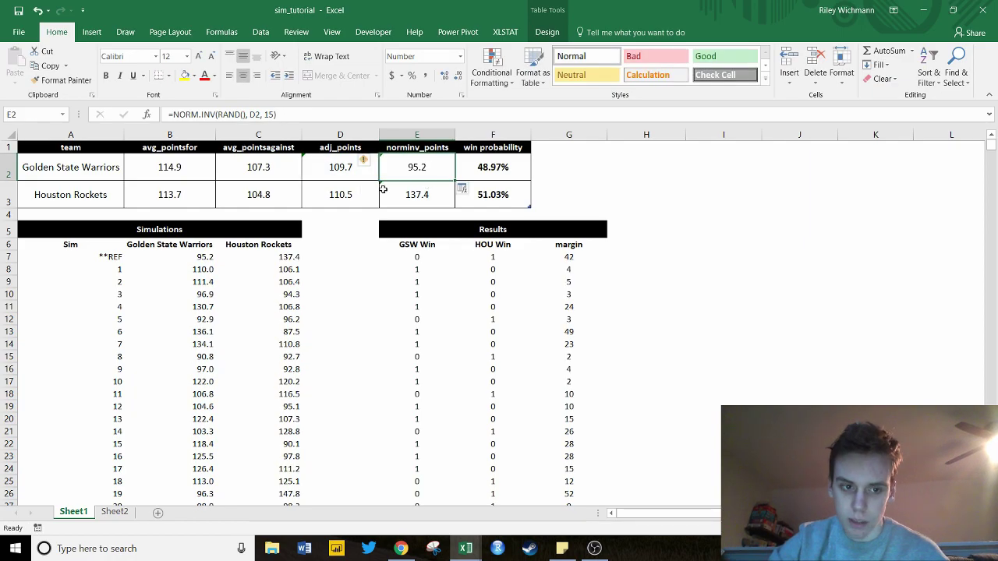
# - Enter 1 as the first simulation number in cell A8
pyautogui.click(227, 233)
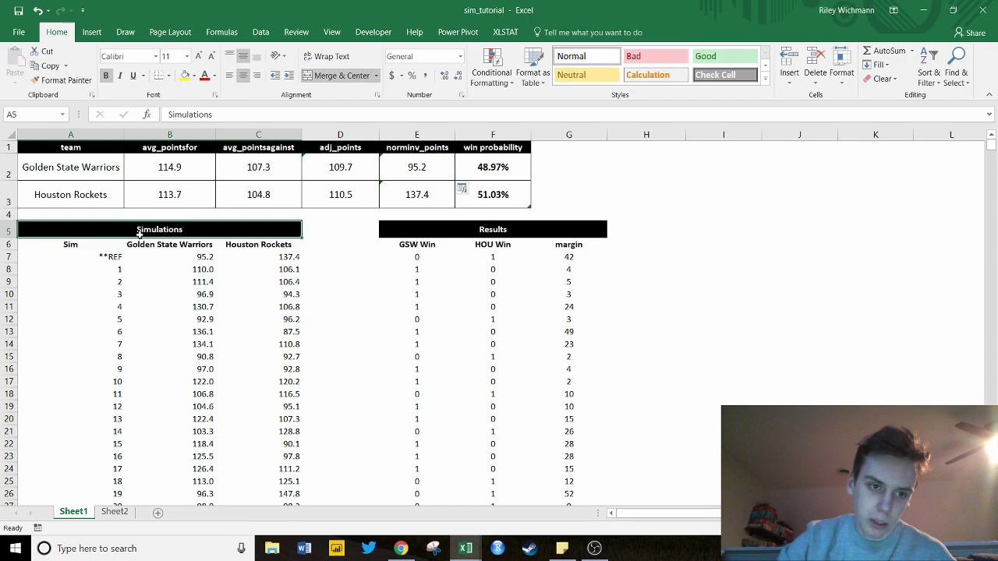
pyautogui.click(117, 241)
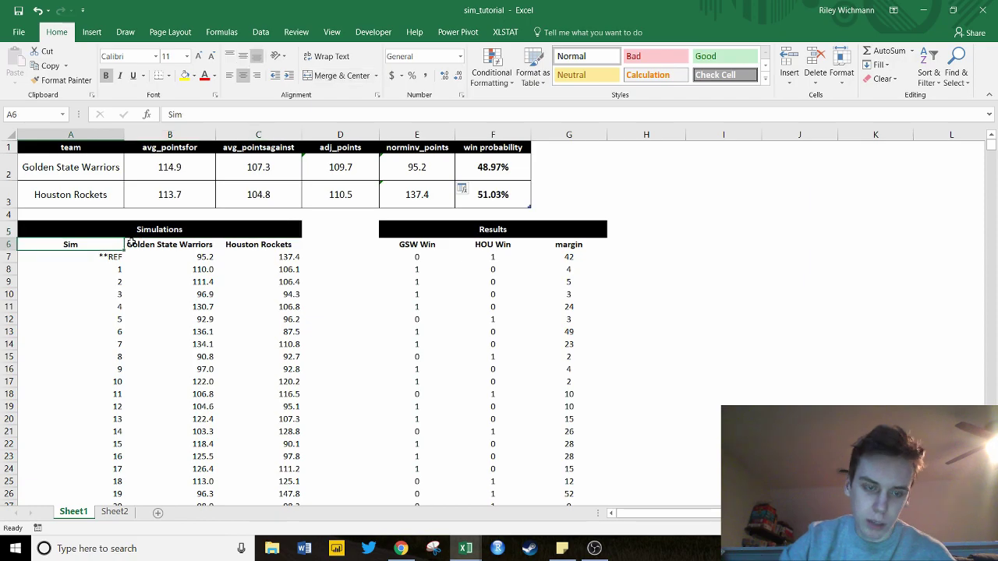
pyautogui.click(93, 236)
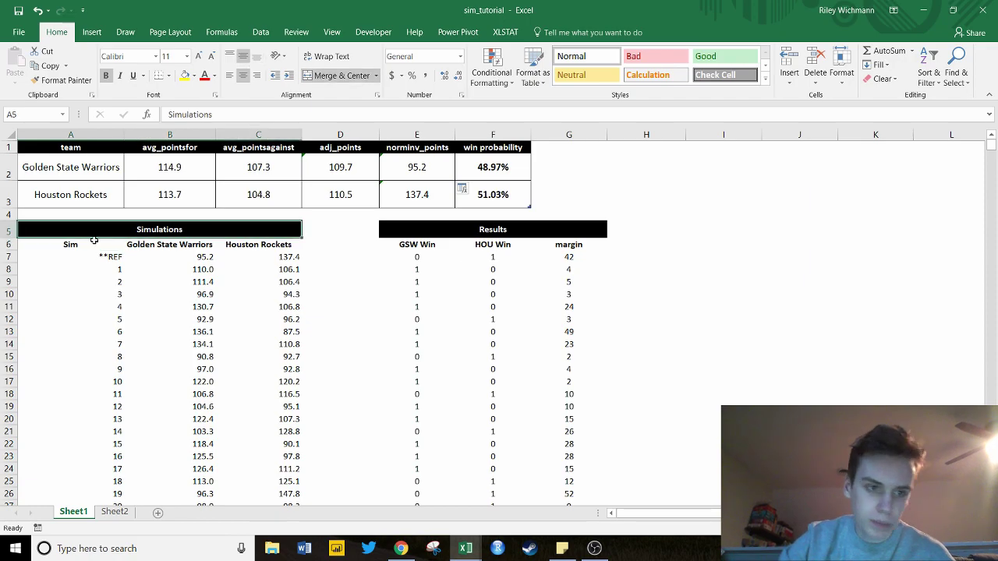
pyautogui.click(93, 241)
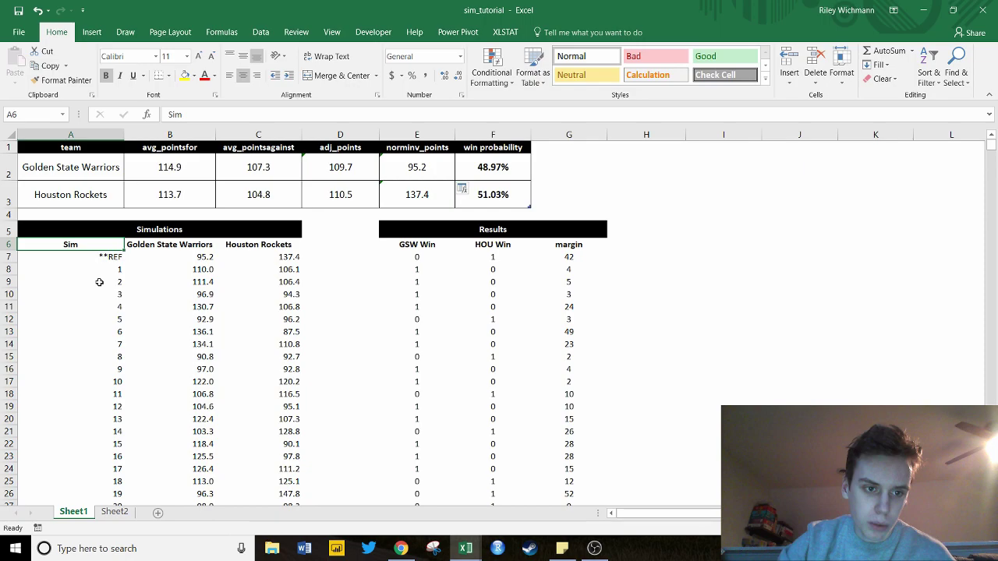
pyautogui.click(105, 270)
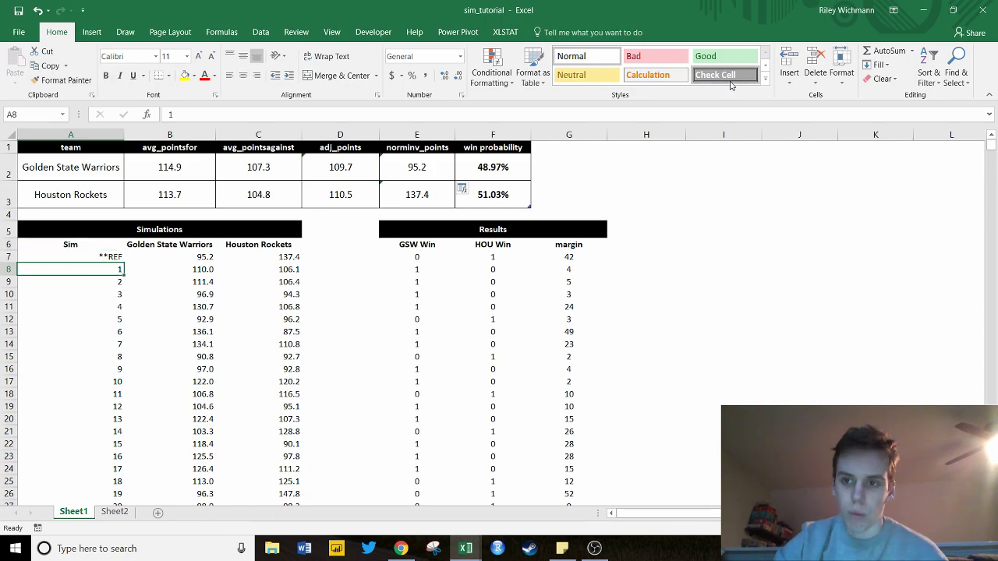
pyautogui.moveTo(991, 145); pyautogui.dragTo(969, 237)
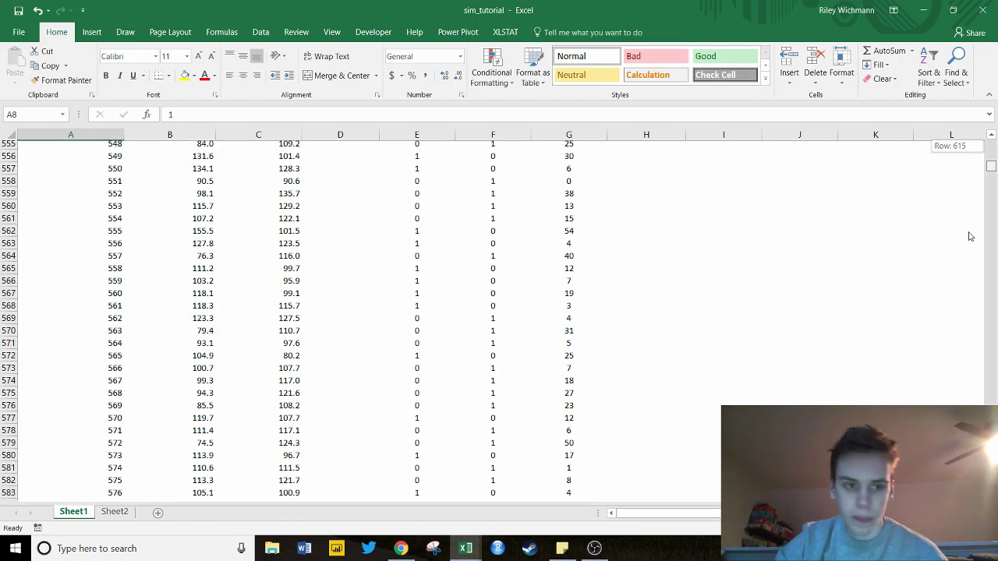
pyautogui.moveTo(970, 237); pyautogui.dragTo(973, 181)
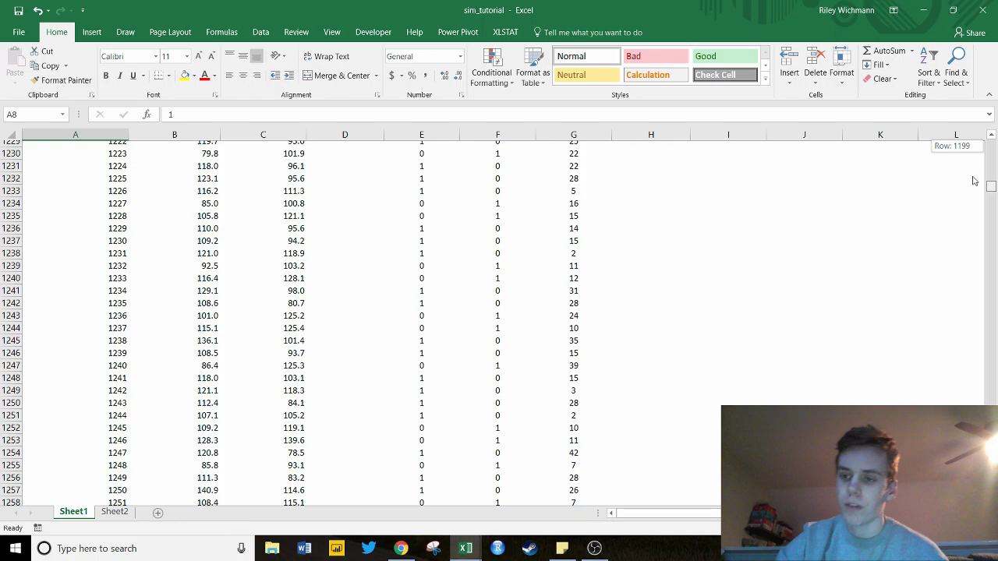
pyautogui.moveTo(973, 181); pyautogui.dragTo(975, 145)
pyautogui.click(128, 281)
pyautogui.click(121, 270)
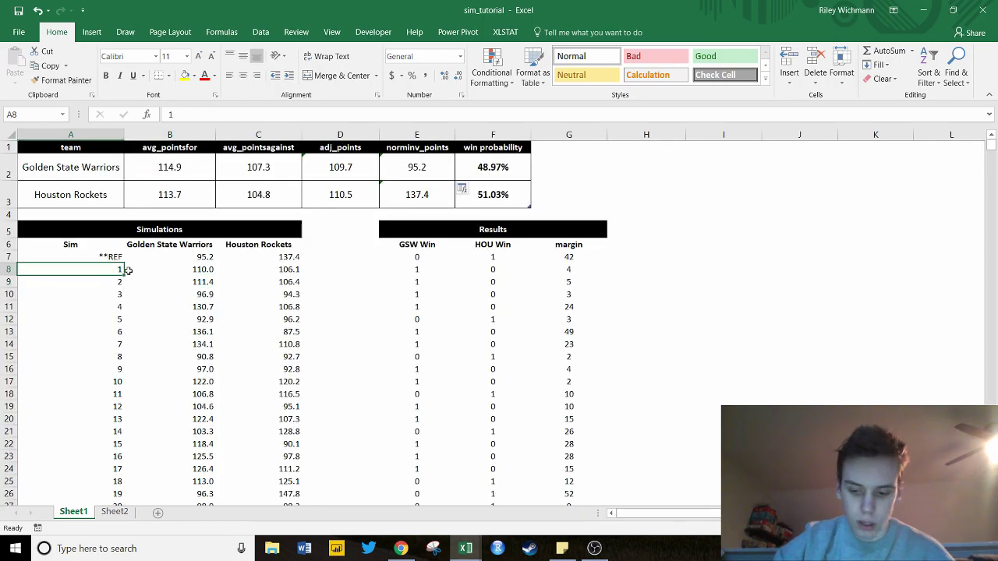
pyautogui.write('1')
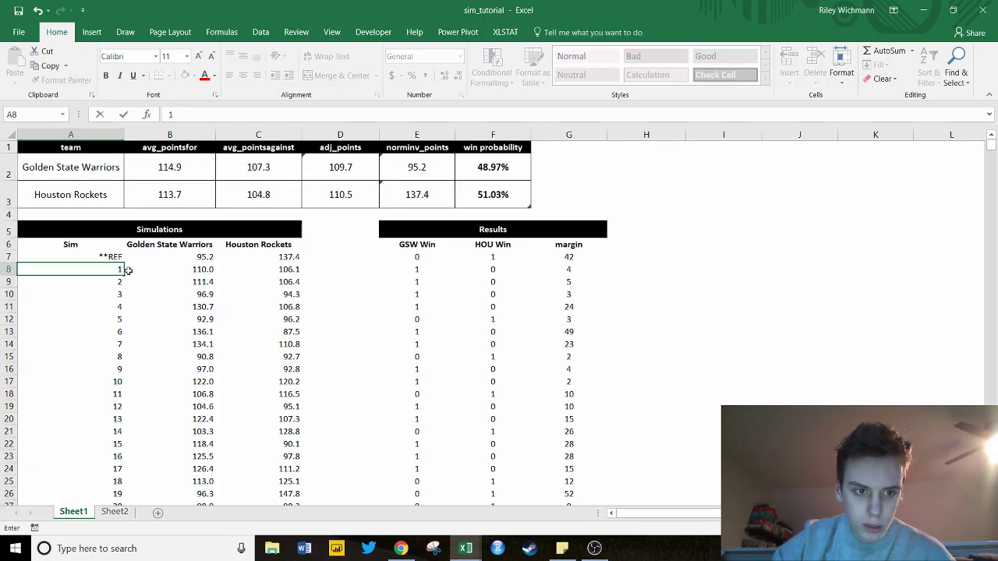
pyautogui.hotkey('ctrl', 'Return')
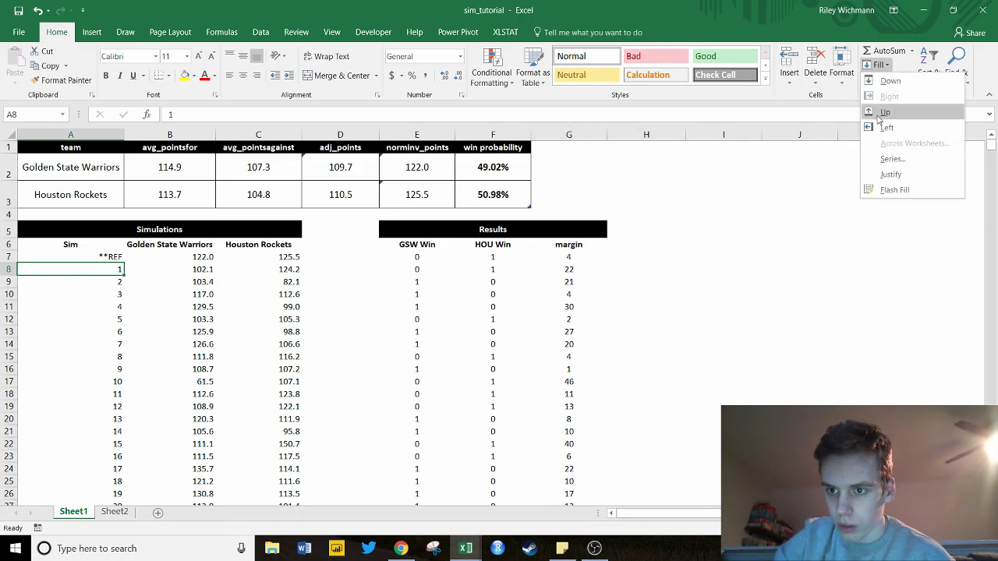
# - Fill the Sim column as a column series with step 1 and stop value 10000
pyautogui.click(892, 159)
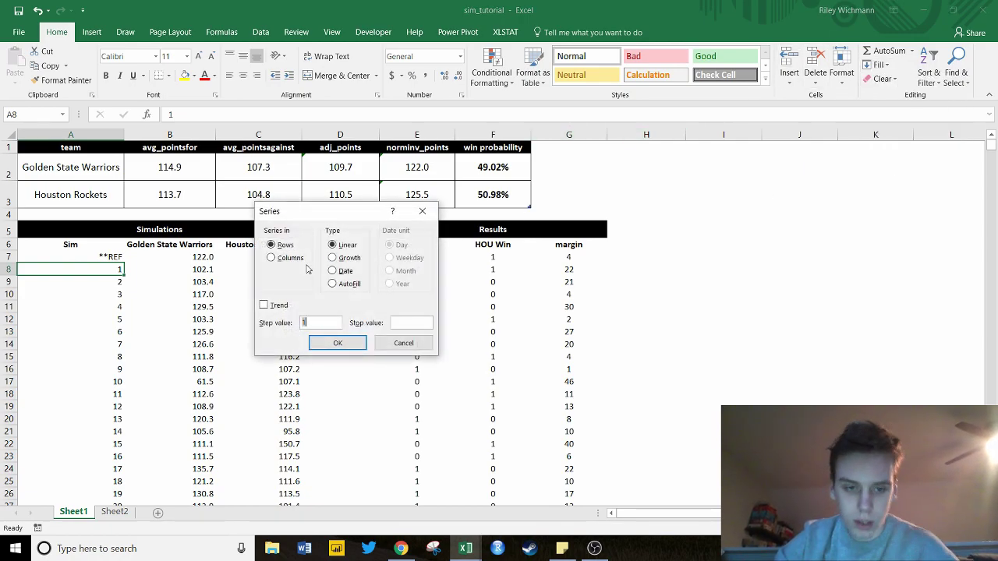
pyautogui.click(271, 258)
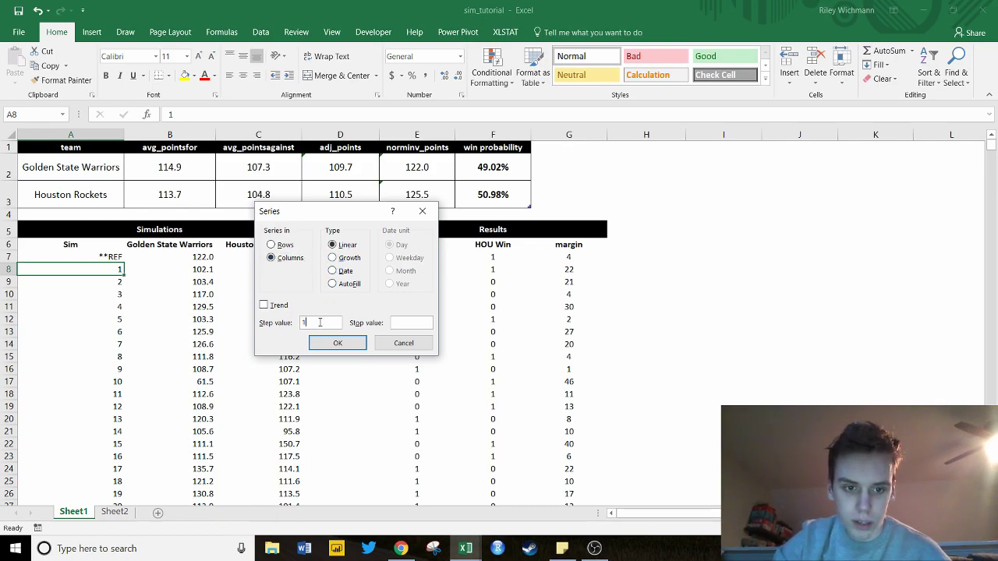
pyautogui.click(420, 322)
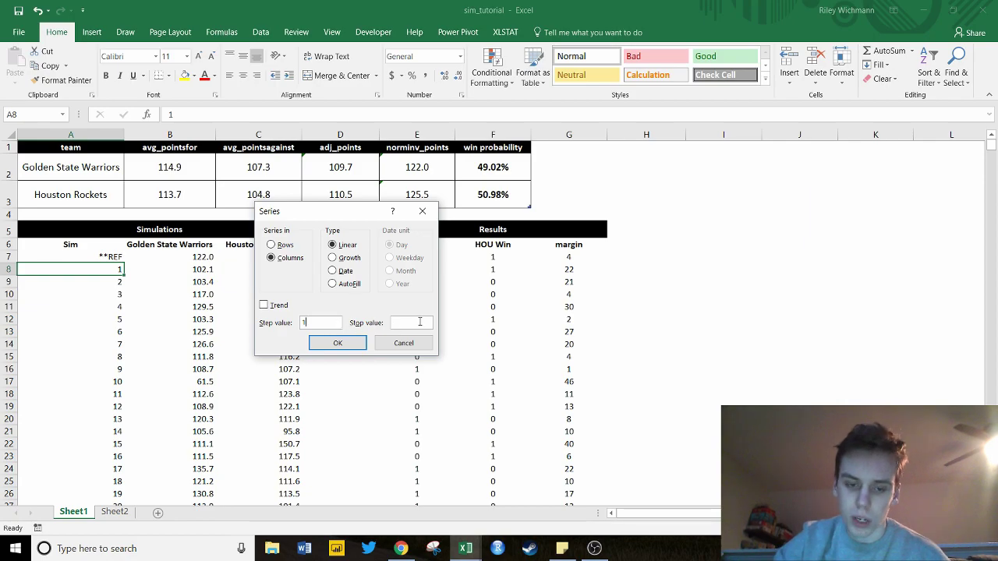
pyautogui.write('100')
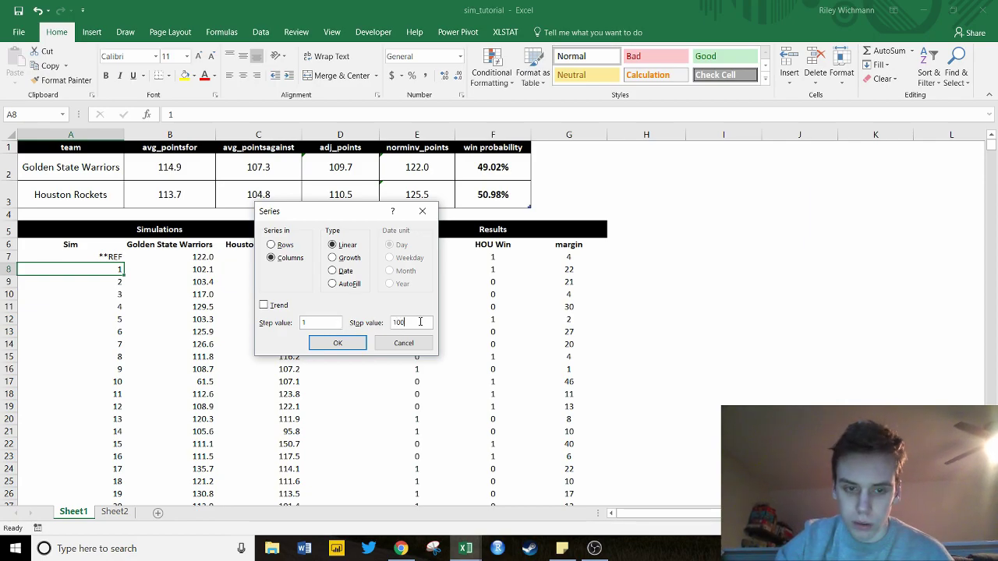
pyautogui.write('00')
pyautogui.click(343, 345)
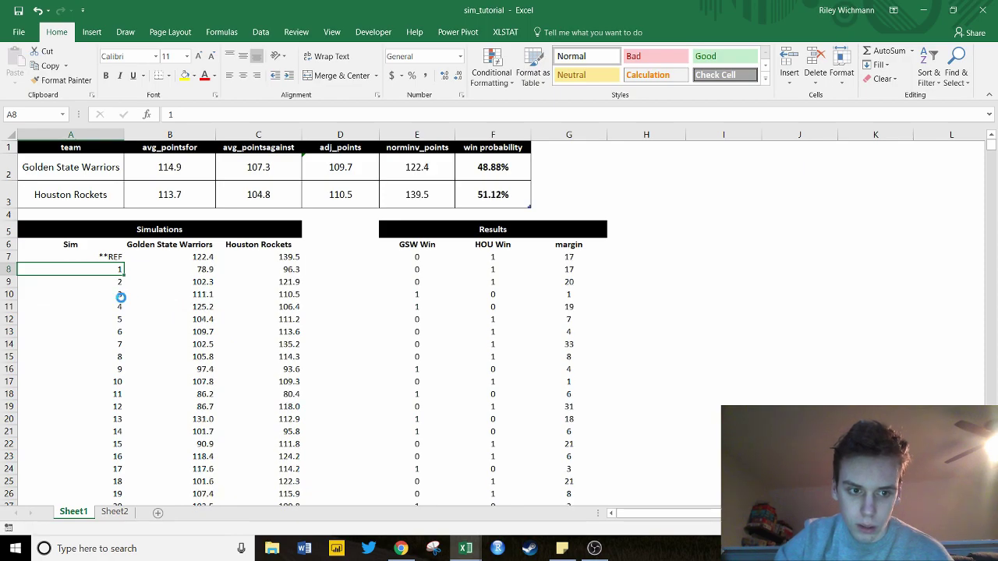
pyautogui.click(105, 293)
pyautogui.moveTo(98, 344); pyautogui.dragTo(94, 317)
pyautogui.click(93, 281)
pyautogui.click(114, 270)
# - Scroll through the filled series and check the REF row's reference score cells
pyautogui.moveTo(995, 155); pyautogui.dragTo(993, 159)
pyautogui.moveTo(994, 421); pyautogui.dragTo(965, 145)
pyautogui.click(111, 257)
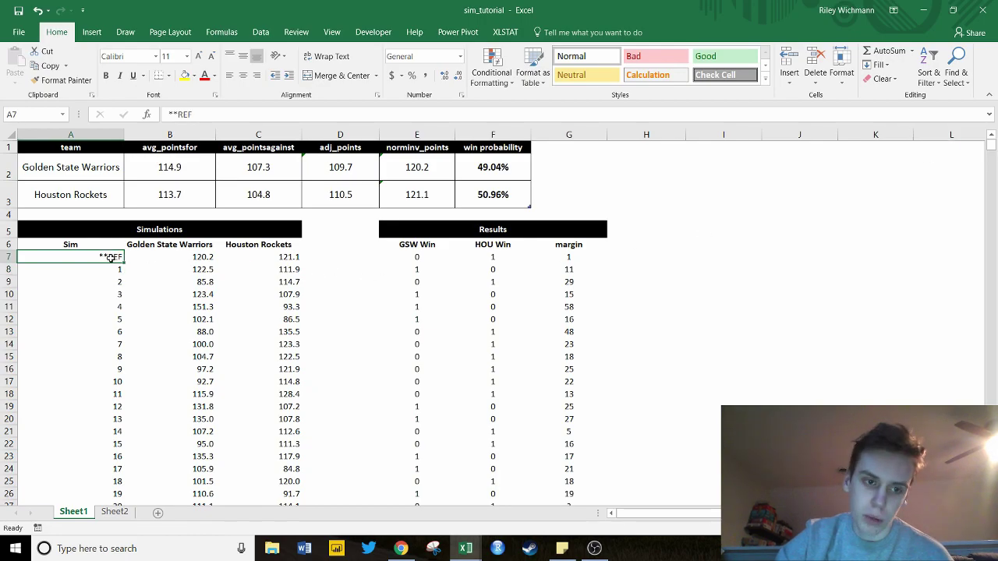
pyautogui.click(199, 258)
pyautogui.click(286, 266)
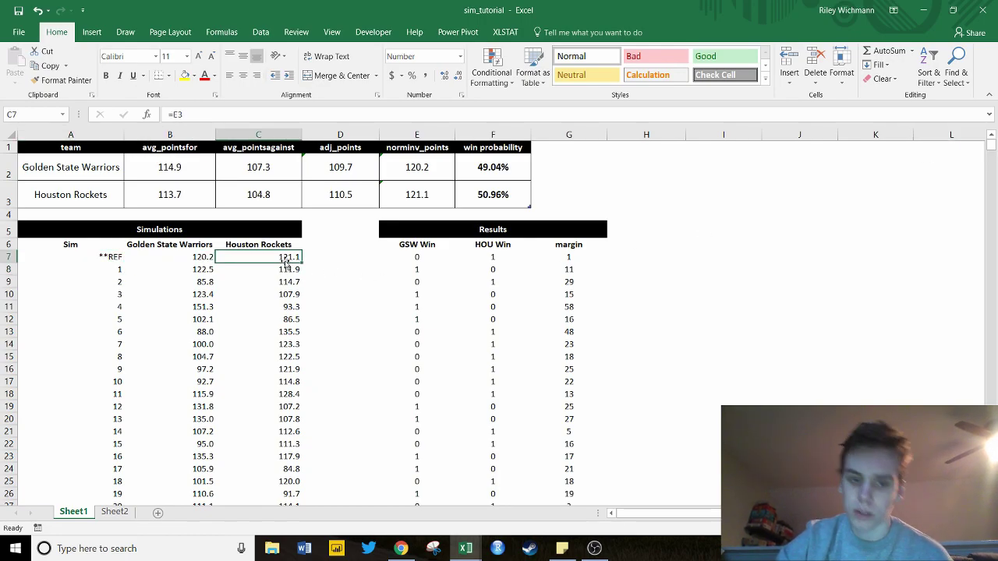
pyautogui.click(184, 259)
# - Re-enter E2 as =NORM.INV(RAND(), D2, 15), keeping 49.04% vs 50.96%
pyautogui.click(439, 167)
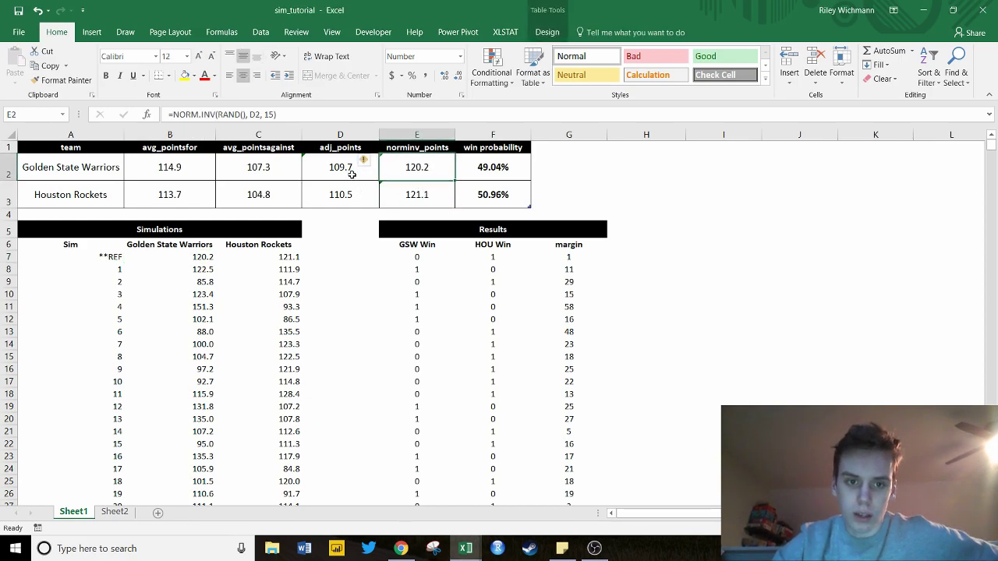
pyautogui.click(264, 115)
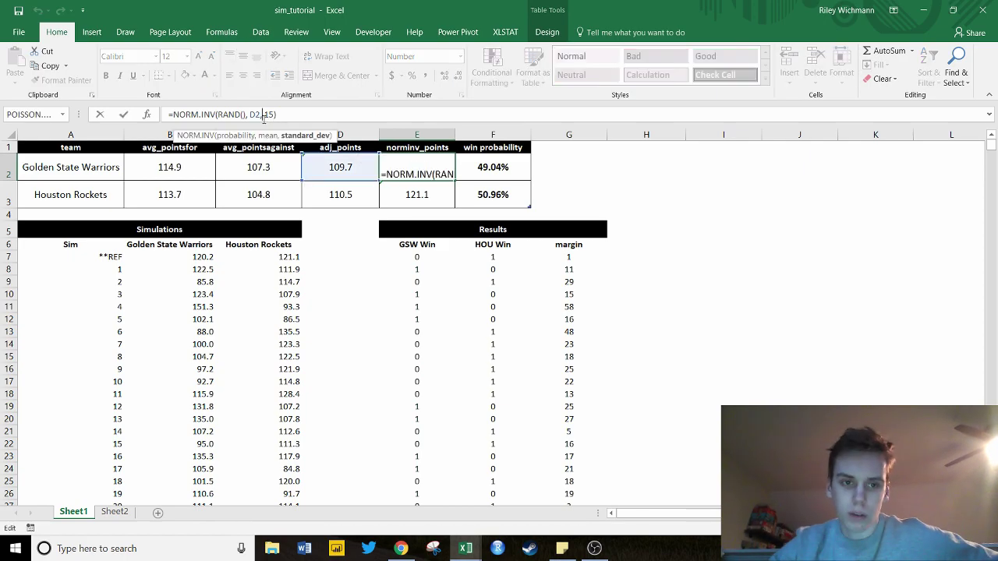
pyautogui.click(281, 114)
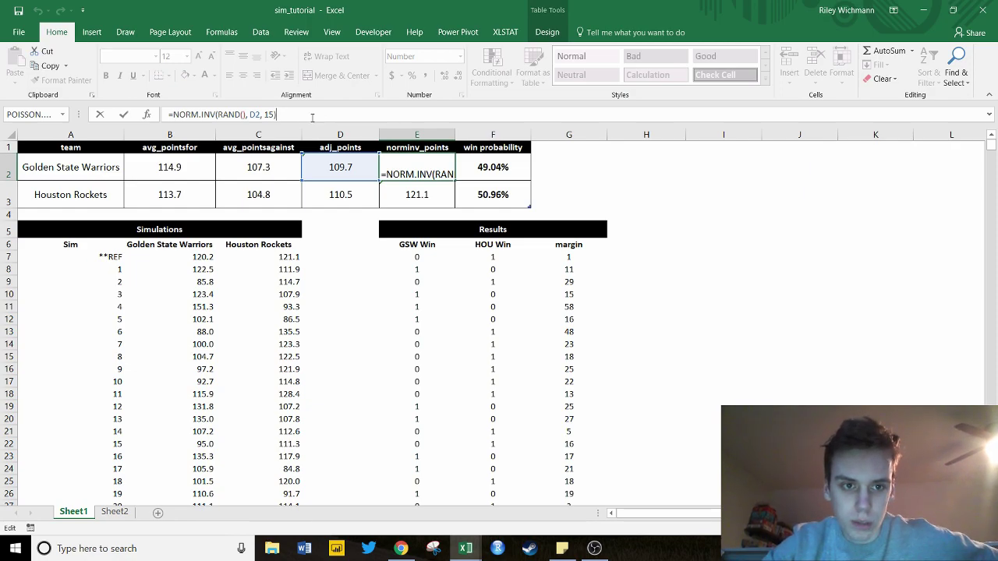
pyautogui.press('Return')
pyautogui.press('Return')
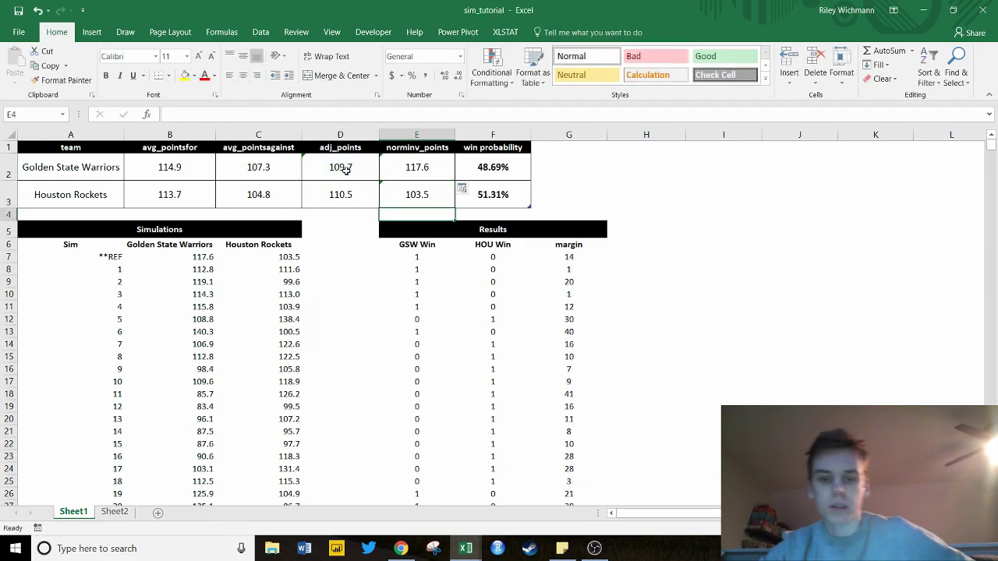
# - Set the Warriors' adj_points in D2 to =SQRT(B2*C3)
pyautogui.click(238, 167)
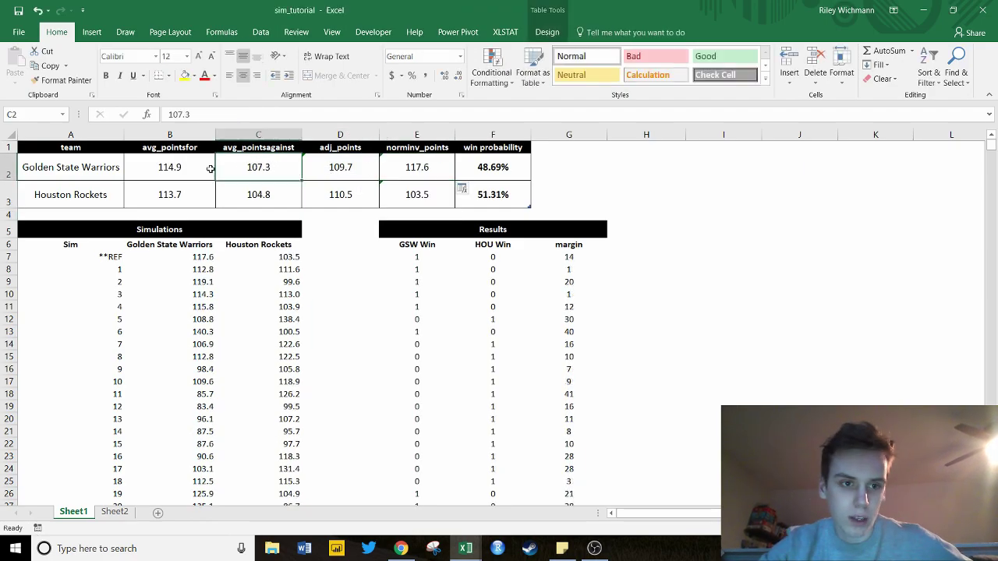
pyautogui.click(158, 164)
pyautogui.click(248, 166)
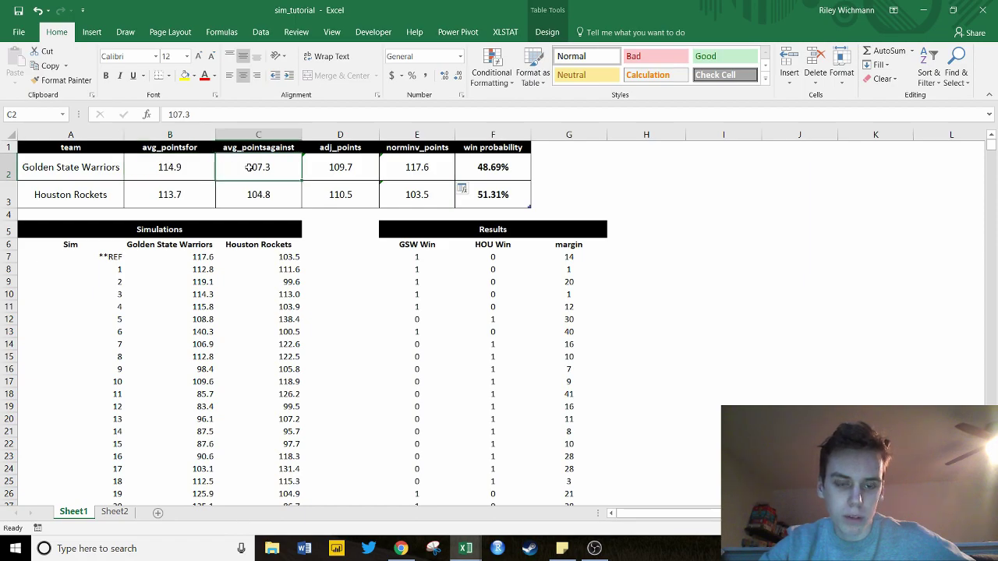
pyautogui.click(206, 167)
pyautogui.click(327, 177)
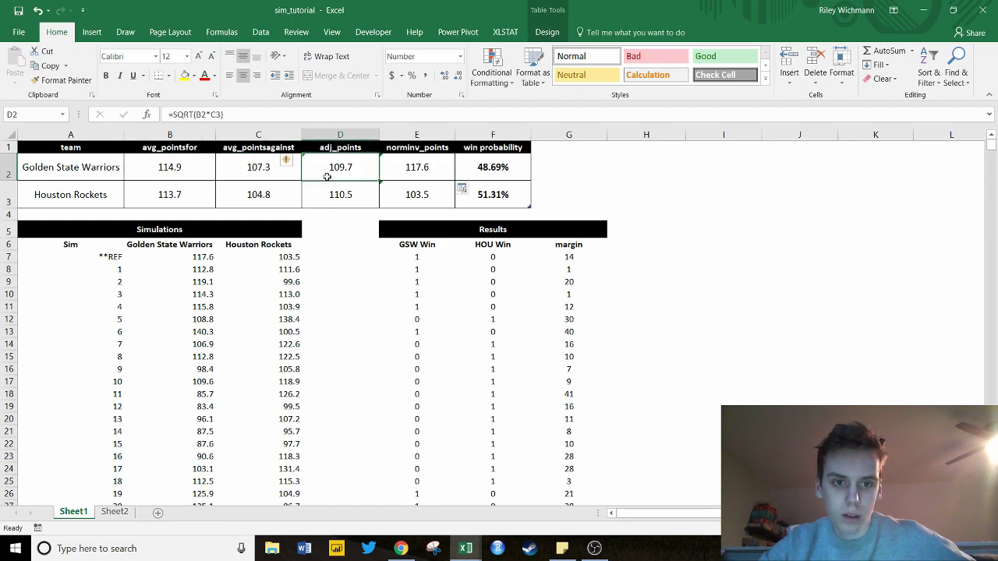
pyautogui.click(254, 117)
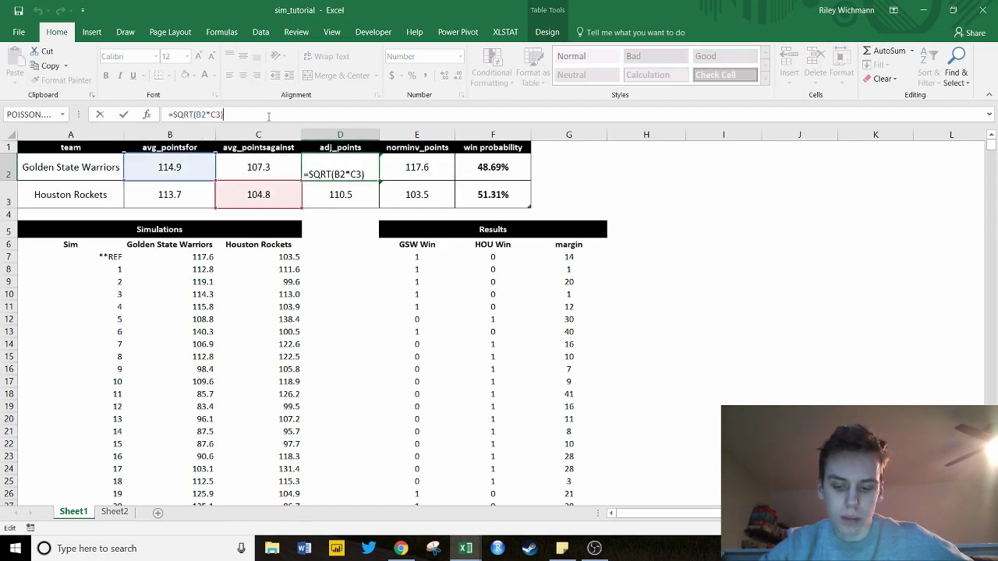
pyautogui.press('Return')
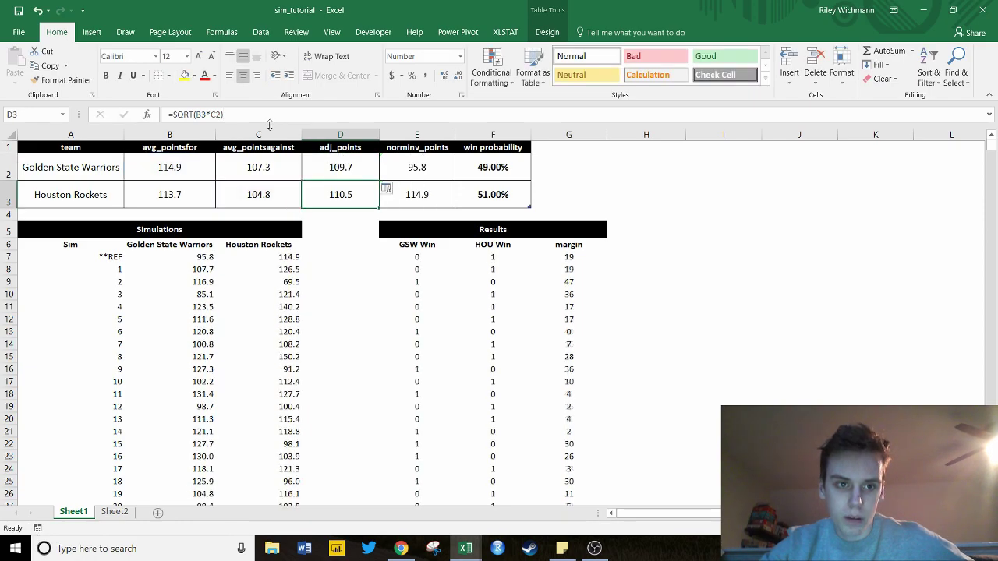
pyautogui.doubleClick(327, 167)
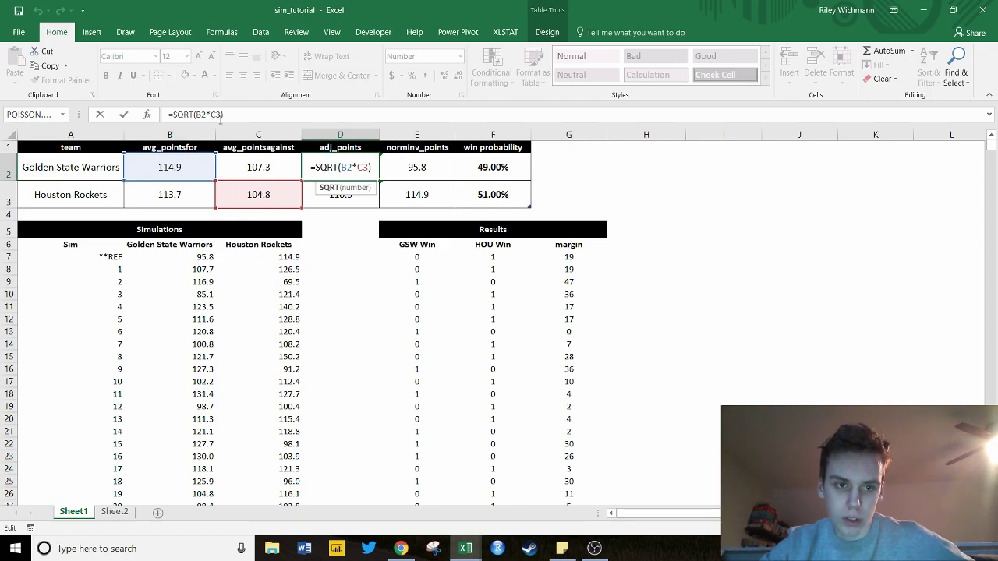
pyautogui.click(254, 119)
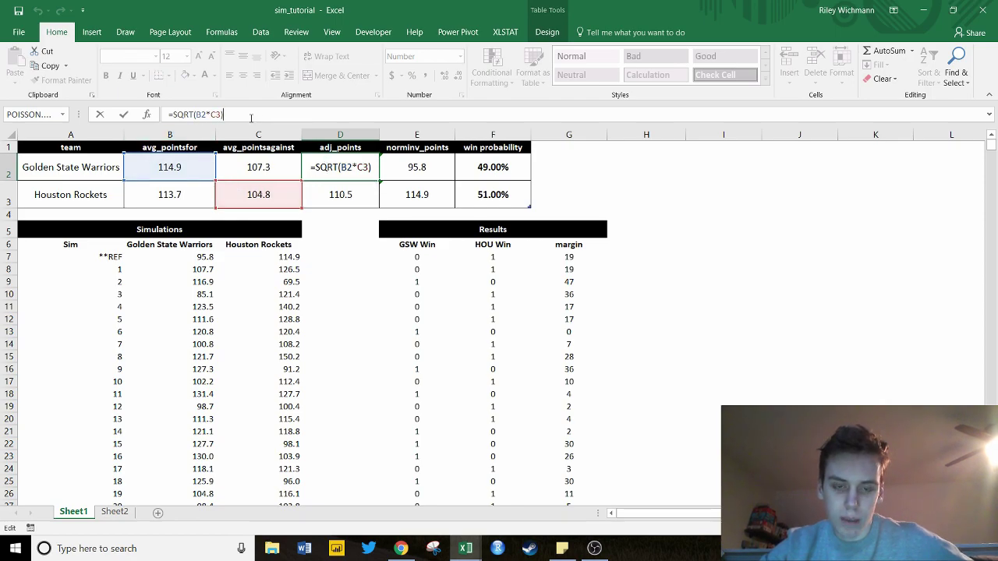
pyautogui.click(380, 171)
# - Set the Rockets' adj_points in D3 to =SQRT(B3*C2), shifting to 49.15% vs 50.85%
pyautogui.click(340, 195)
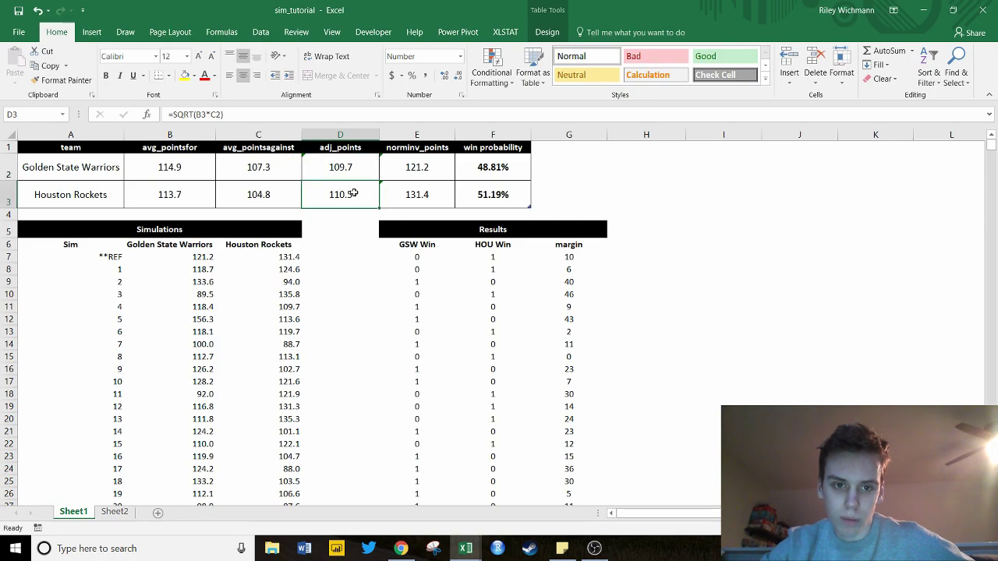
pyautogui.click(254, 115)
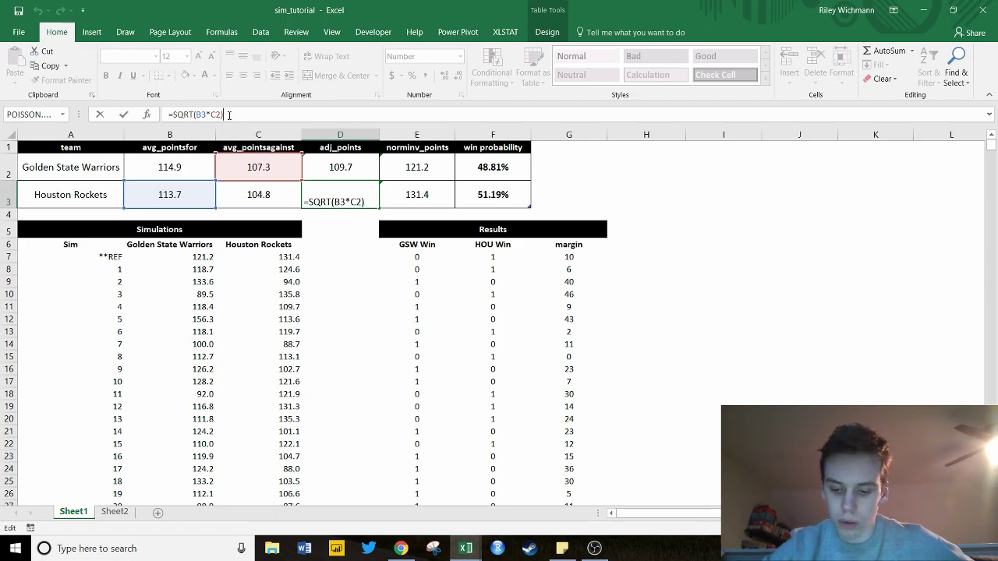
pyautogui.press('Return')
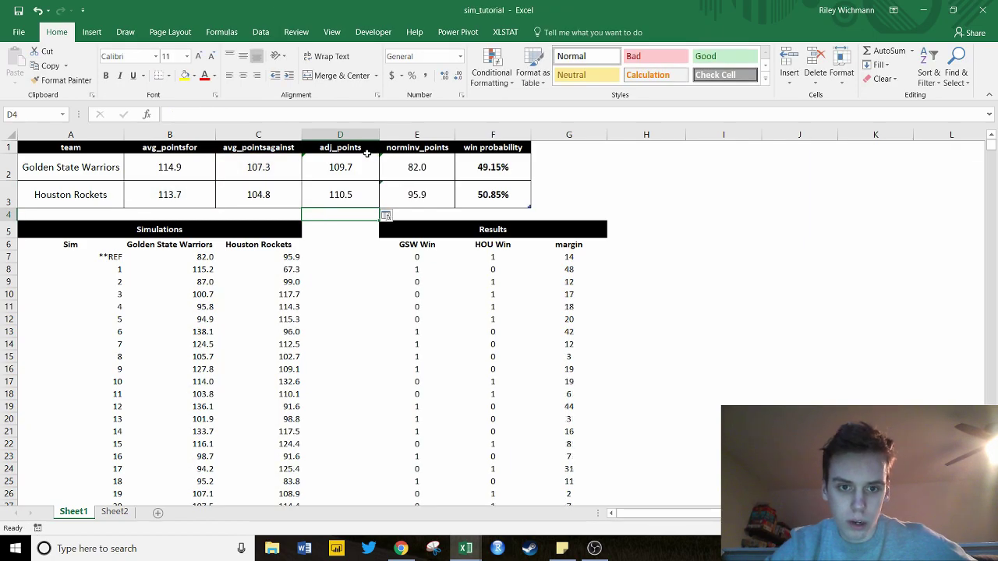
# - Inspect the row 7 reference formulas, the B8 data-table formula and the Sim and REF labels
pyautogui.click(213, 256)
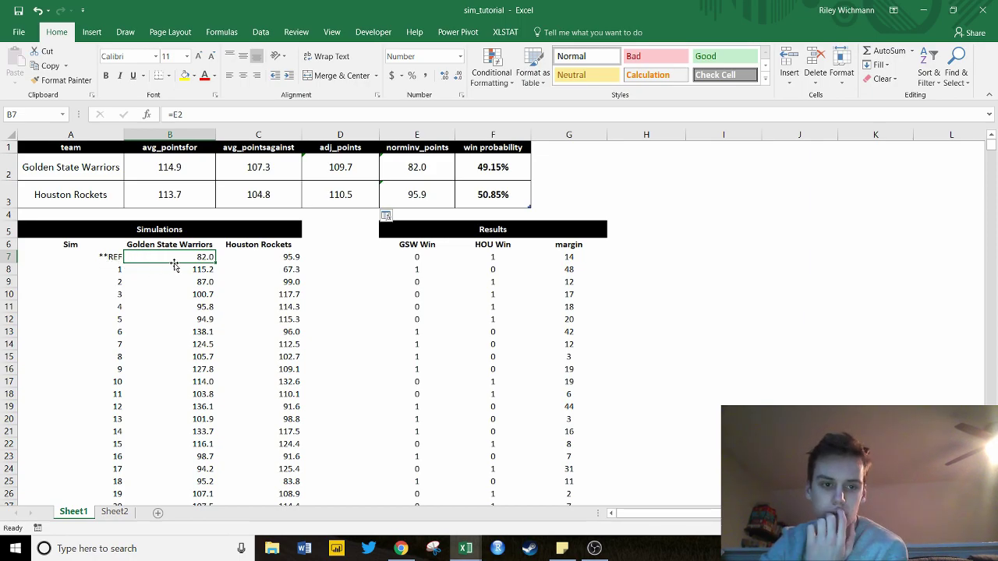
pyautogui.click(230, 257)
pyautogui.click(187, 256)
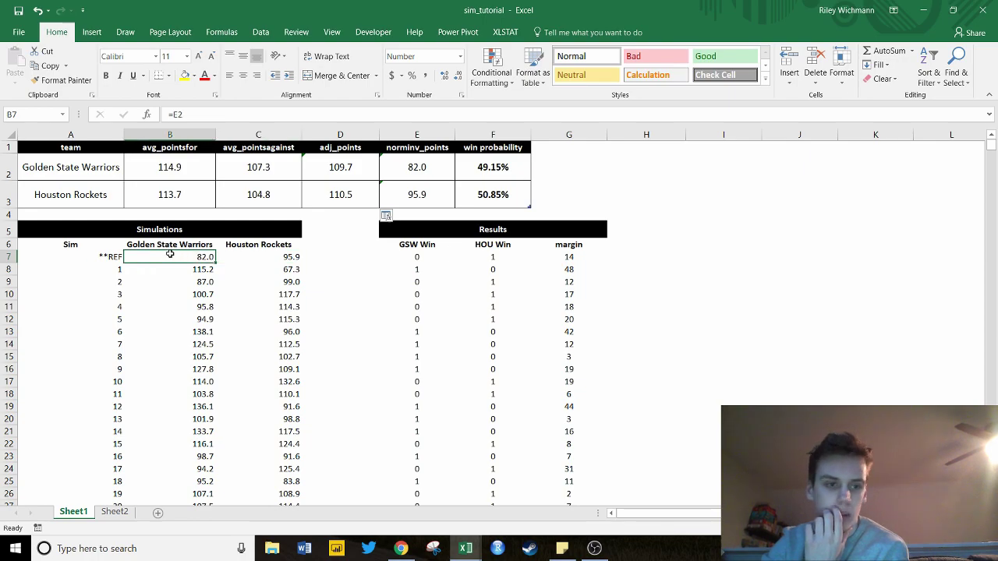
pyautogui.click(181, 269)
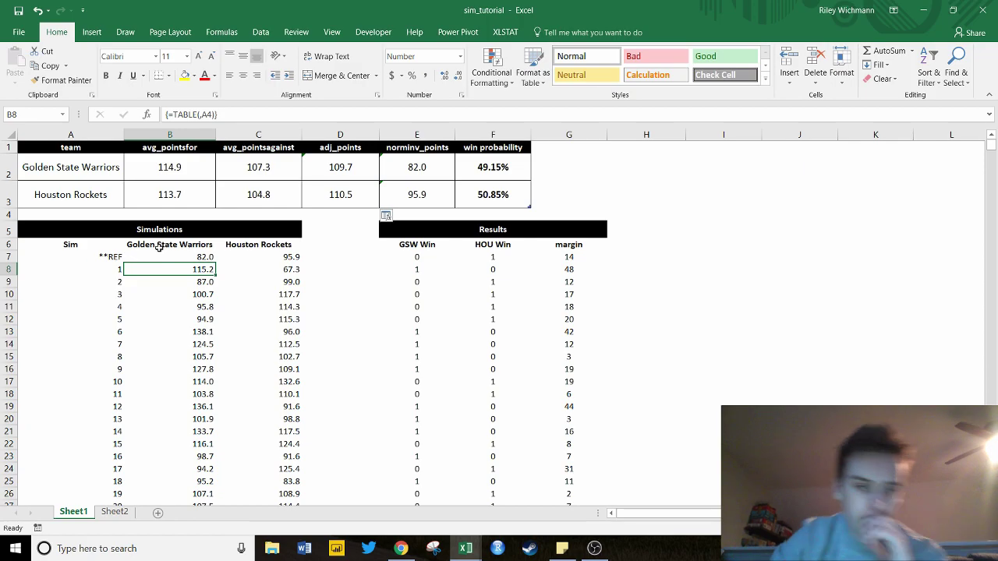
pyautogui.click(95, 248)
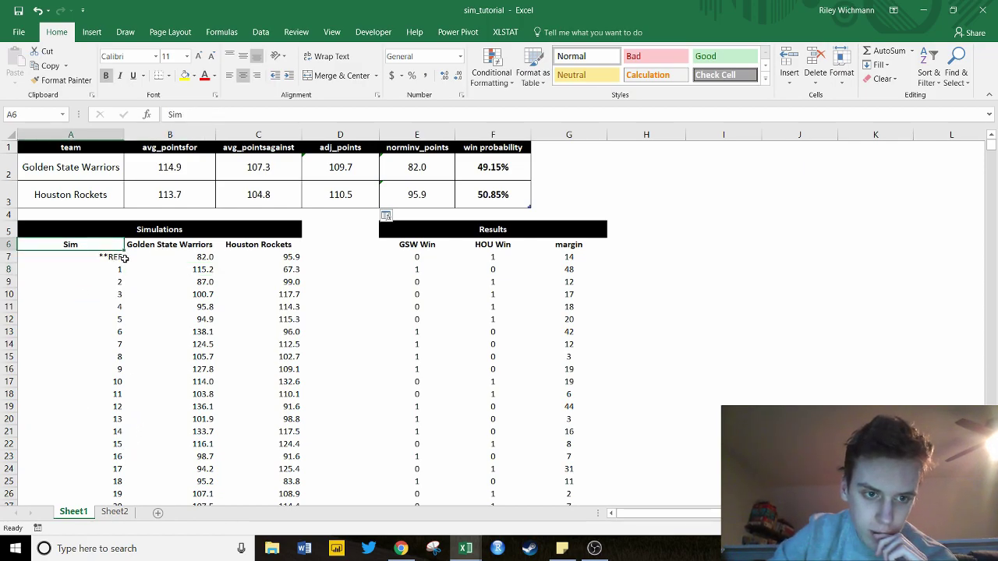
pyautogui.click(122, 258)
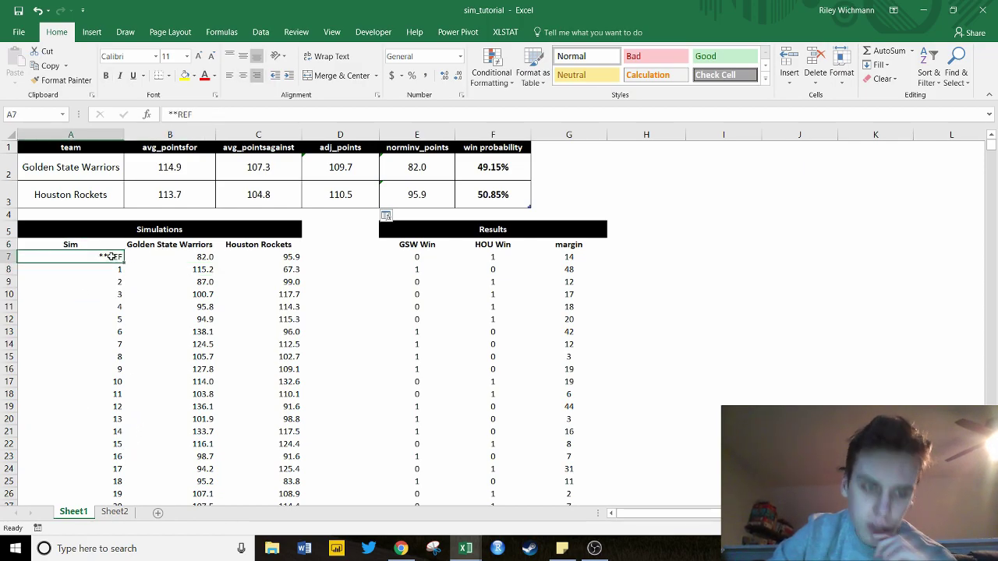
# - Review the reference score cells, simulated scores and the Warriors column heading formula
pyautogui.click(204, 261)
pyautogui.click(277, 256)
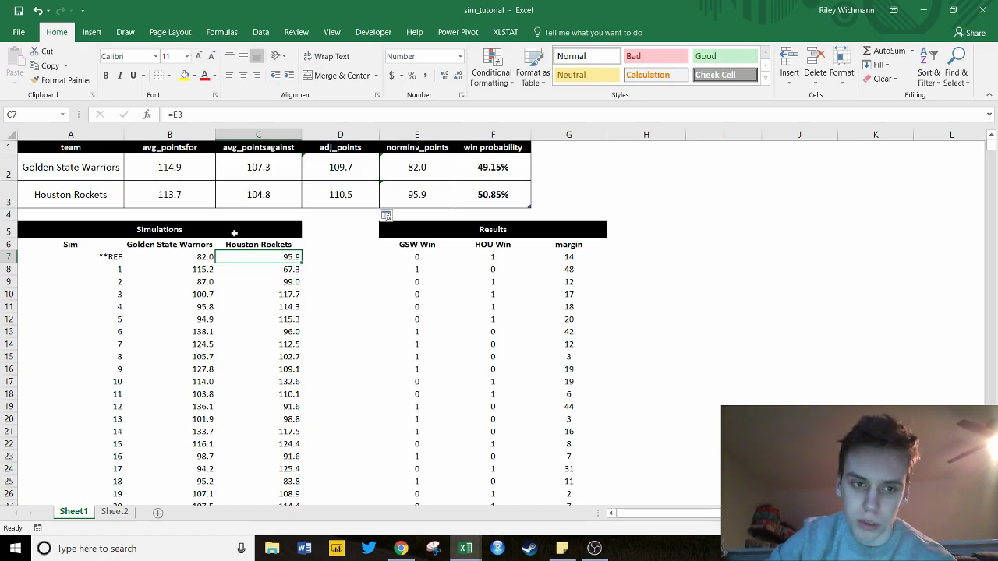
pyautogui.click(192, 279)
pyautogui.click(261, 329)
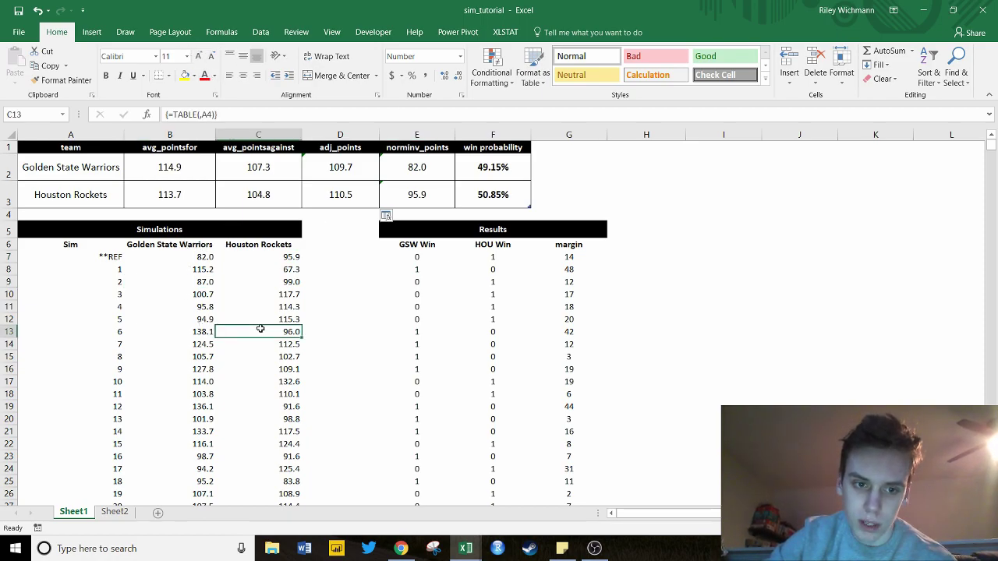
pyautogui.click(184, 258)
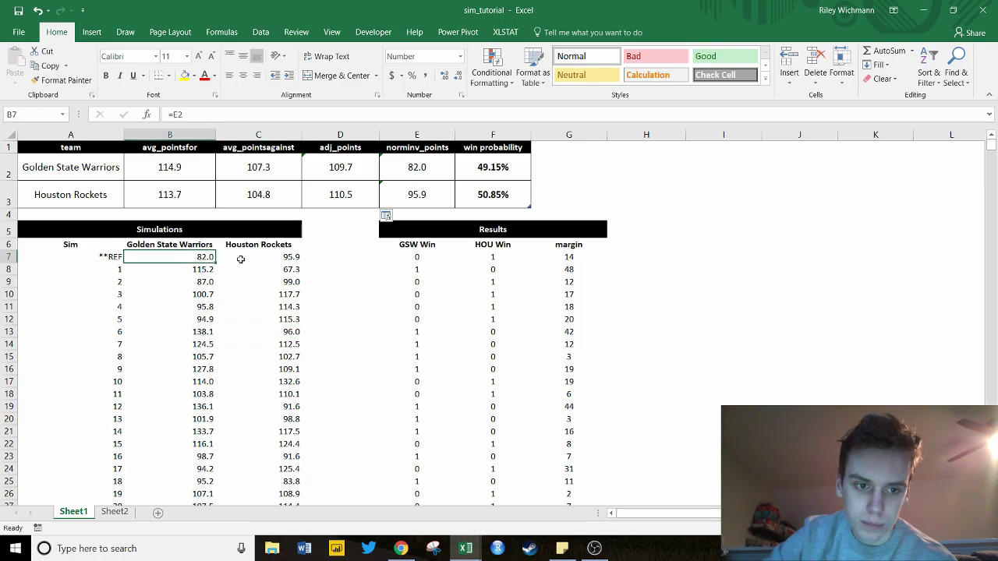
pyautogui.keyDown('shift'); pyautogui.click(268, 259); pyautogui.keyUp('shift')
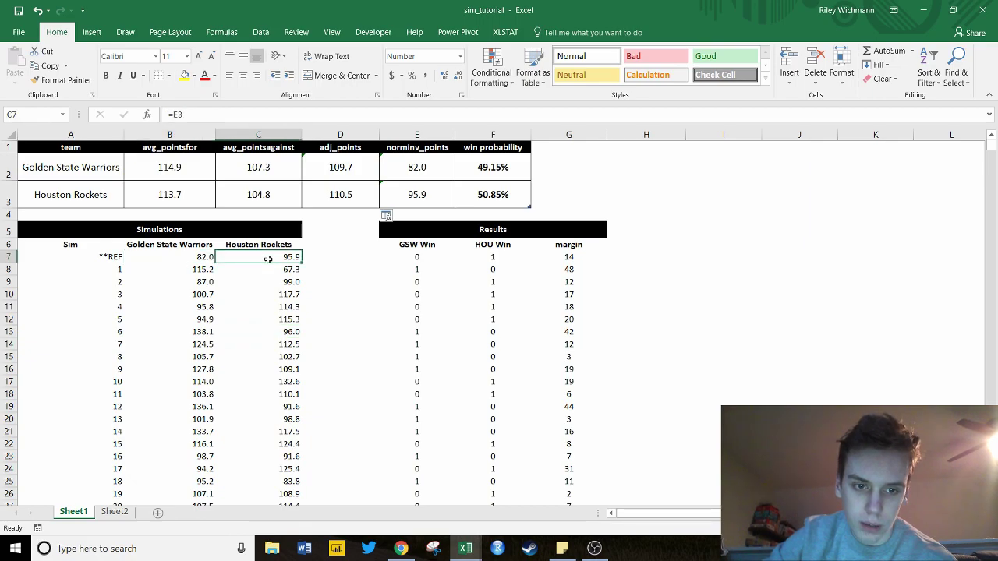
pyautogui.click(188, 251)
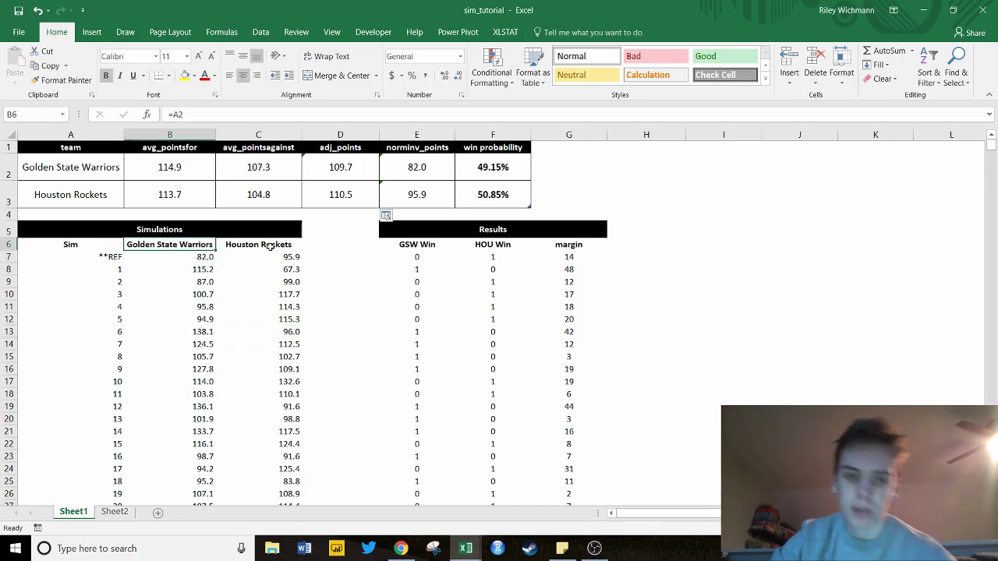
# - Re-enter the Warriors' reference cell B7 as =E2, moving to 49.60% vs 50.40%
pyautogui.click(208, 259)
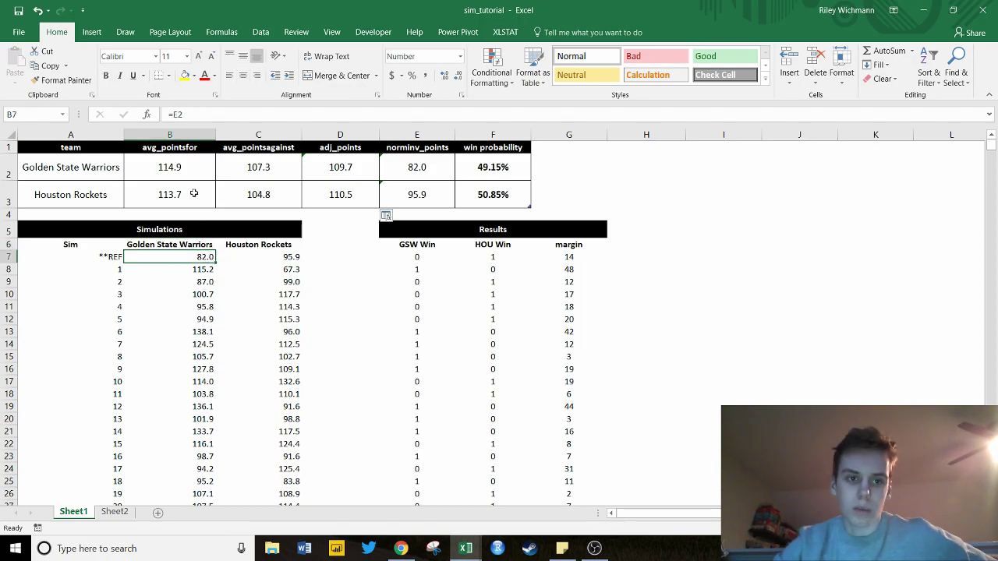
pyautogui.click(194, 114)
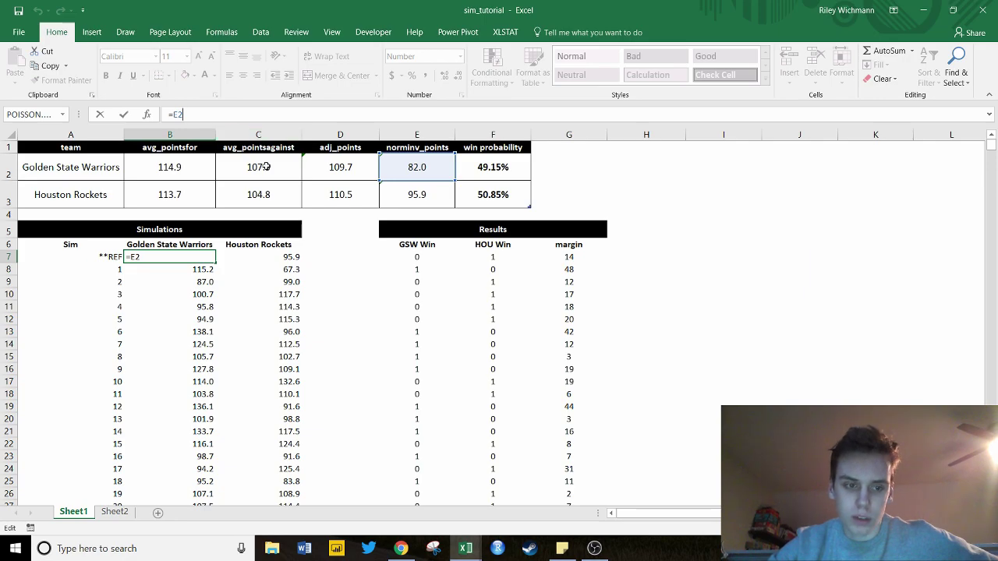
pyautogui.press('Tab')
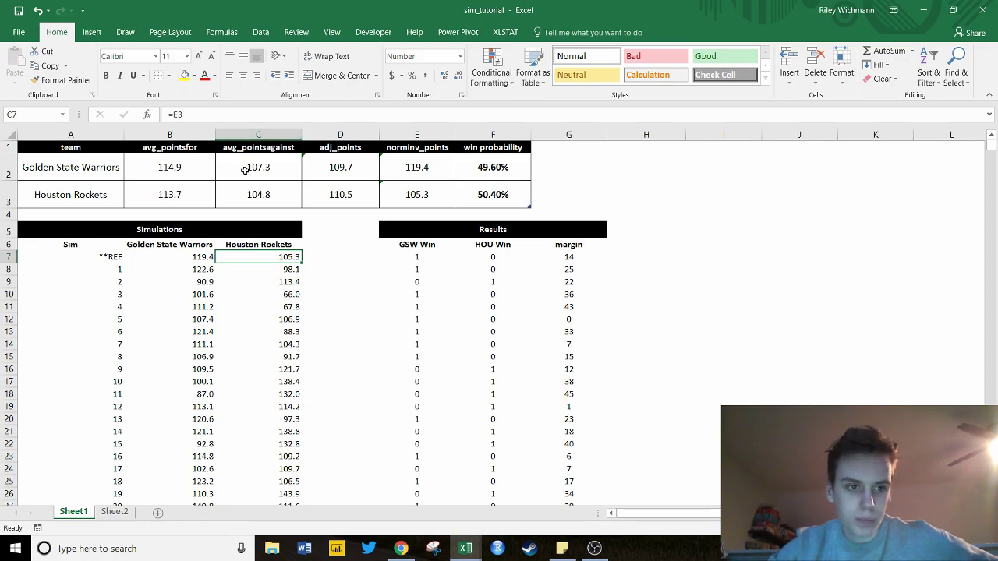
pyautogui.click(201, 266)
# - Select the simulation block A7:C10007 from the REF row down
pyautogui.click(196, 256)
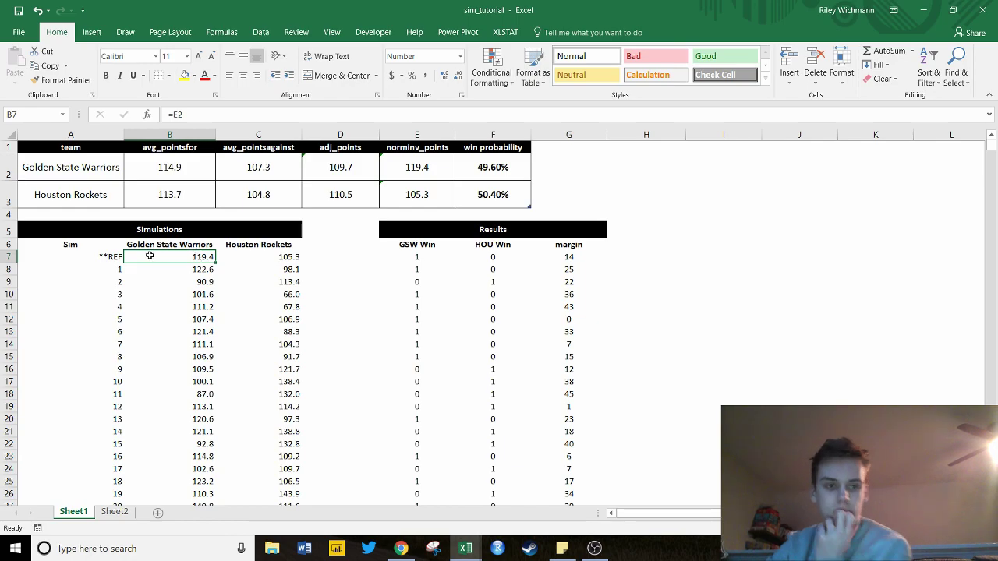
pyautogui.moveTo(75, 257); pyautogui.dragTo(296, 458)
pyautogui.moveTo(992, 146); pyautogui.dragTo(993, 499)
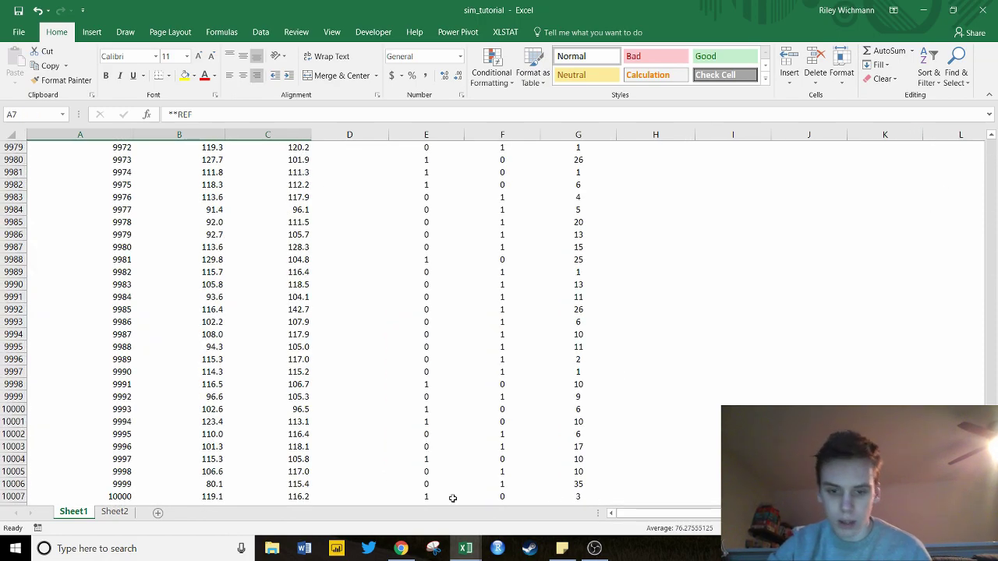
pyautogui.keyDown('shift'); pyautogui.click(299, 497); pyautogui.keyUp('shift')
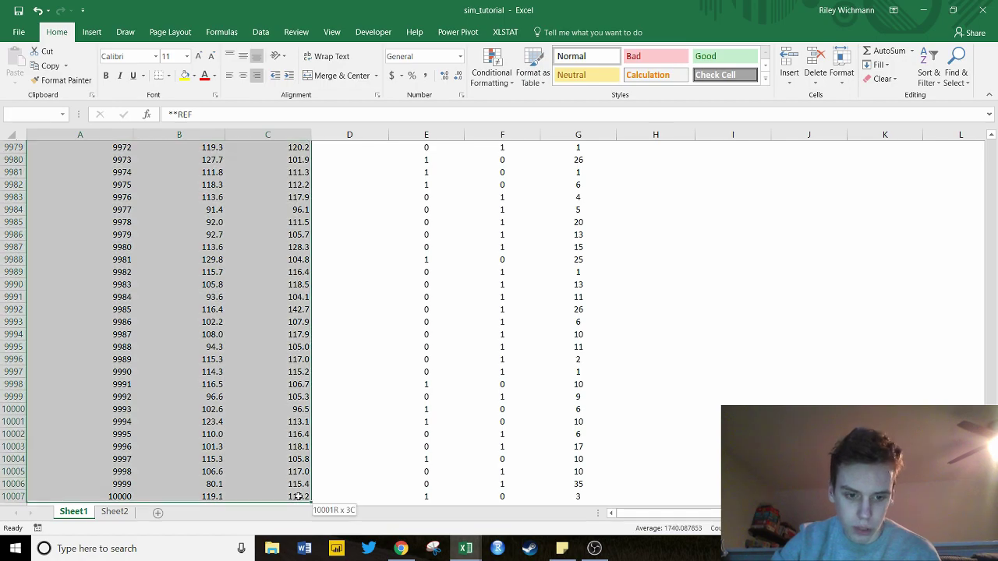
pyautogui.moveTo(992, 499); pyautogui.dragTo(989, 145)
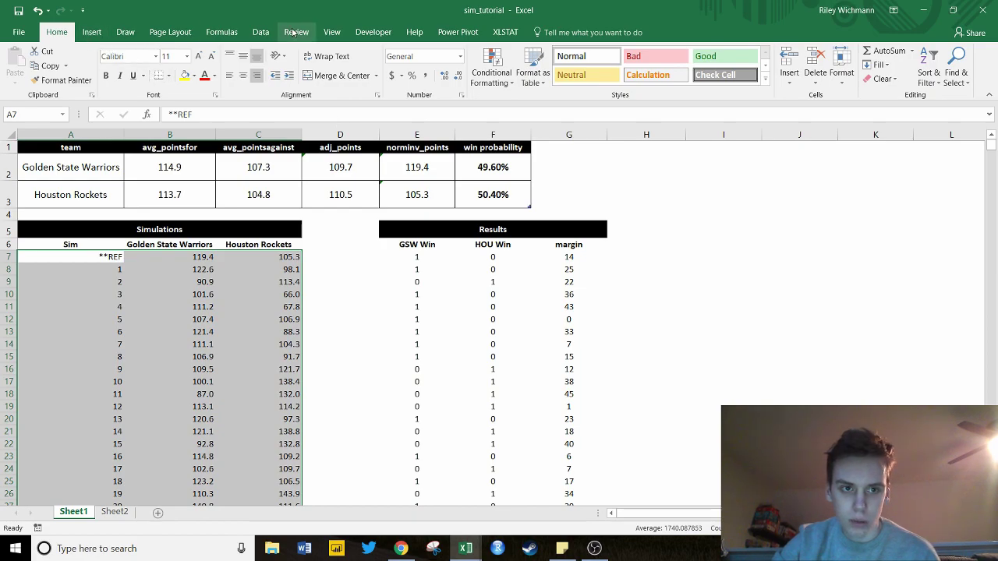
# - Create a What-If data table with column input cell A4, giving 48.65% vs 51.35%
pyautogui.click(262, 32)
pyautogui.click(767, 78)
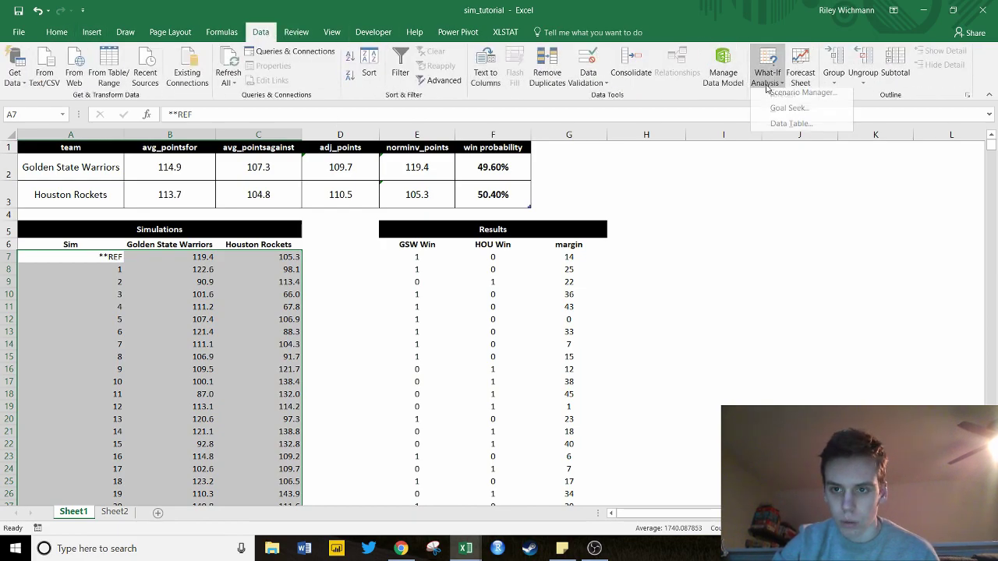
pyautogui.click(776, 127)
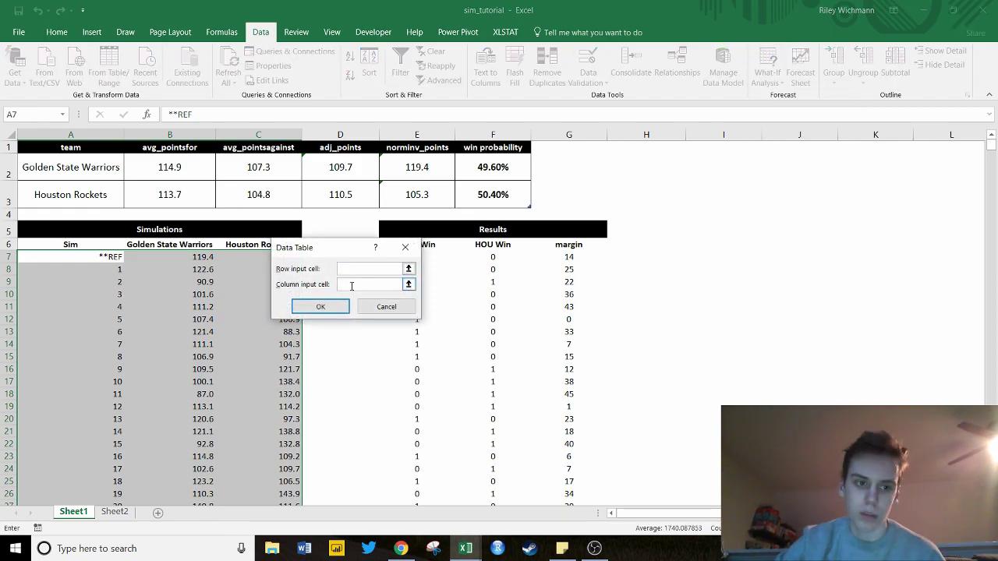
pyautogui.click(351, 286)
pyautogui.write('a')
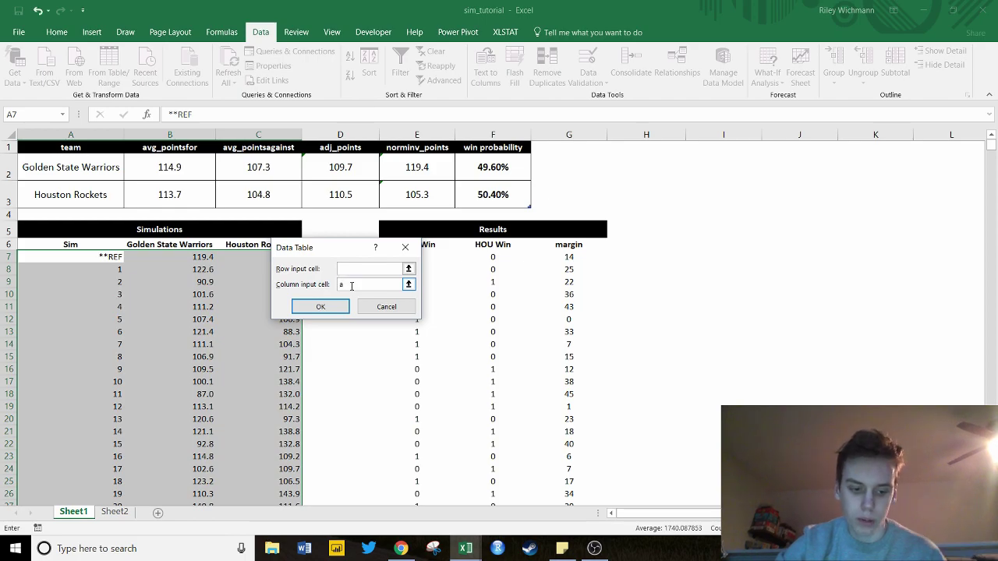
pyautogui.write('4')
pyautogui.click(330, 304)
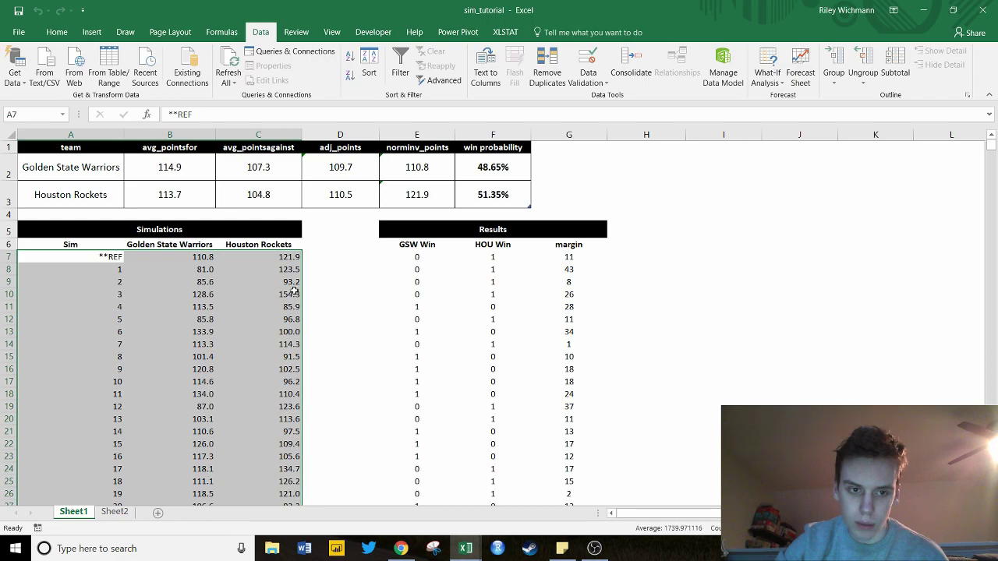
pyautogui.click(210, 270)
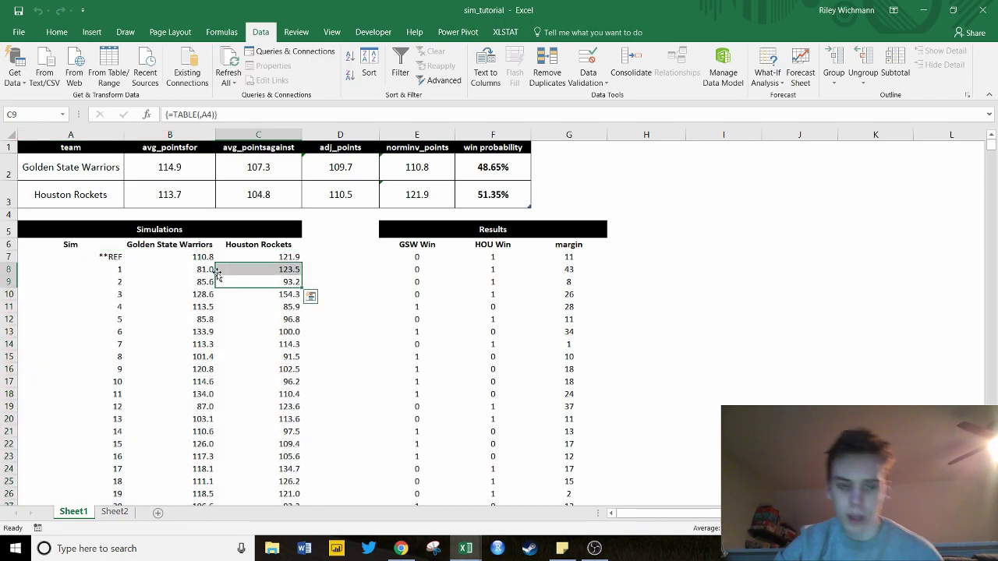
pyautogui.click(265, 270)
pyautogui.click(196, 273)
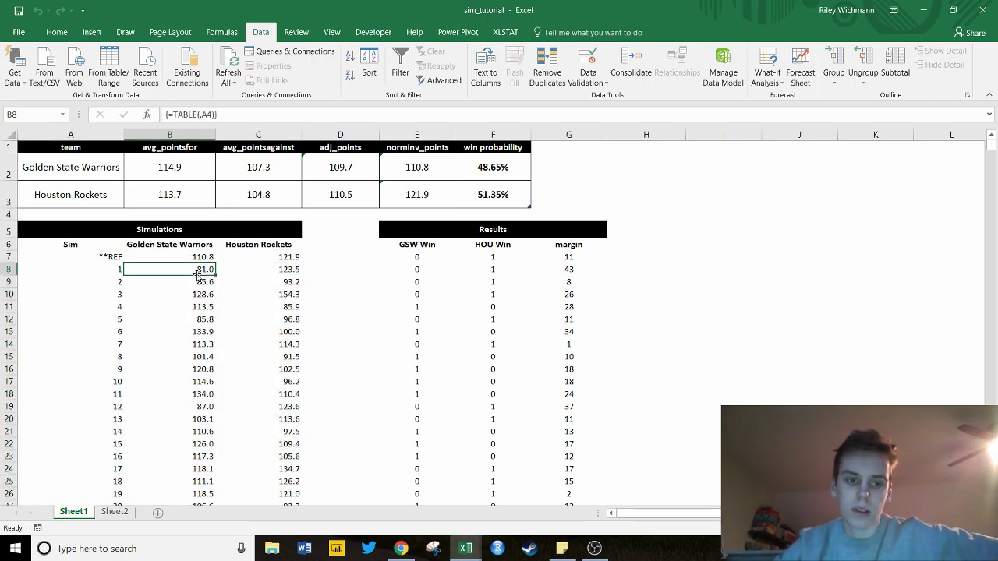
pyautogui.click(263, 269)
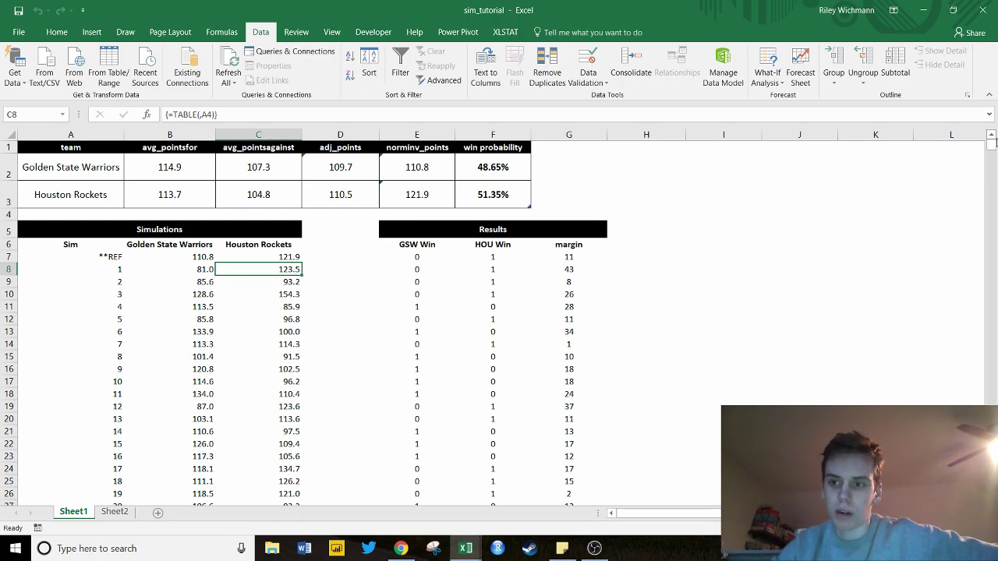
pyautogui.moveTo(992, 144); pyautogui.dragTo(957, 139)
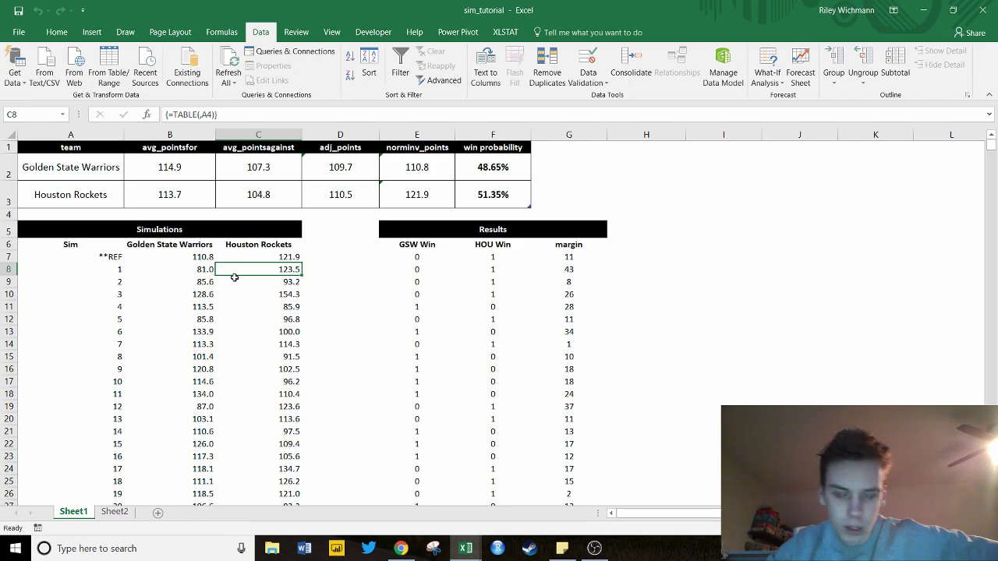
pyautogui.click(210, 269)
pyautogui.click(248, 267)
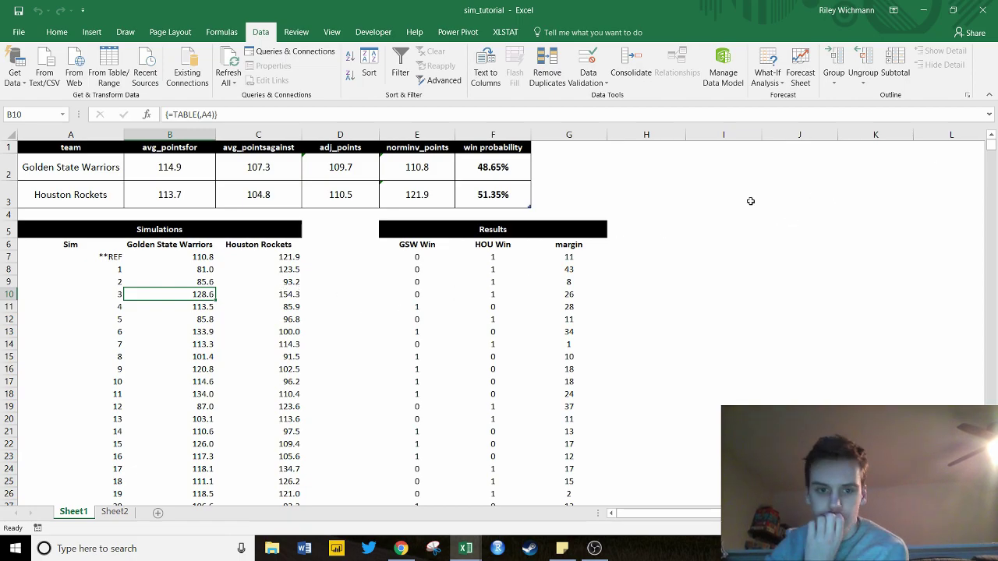
pyautogui.moveTo(992, 147); pyautogui.dragTo(990, 493)
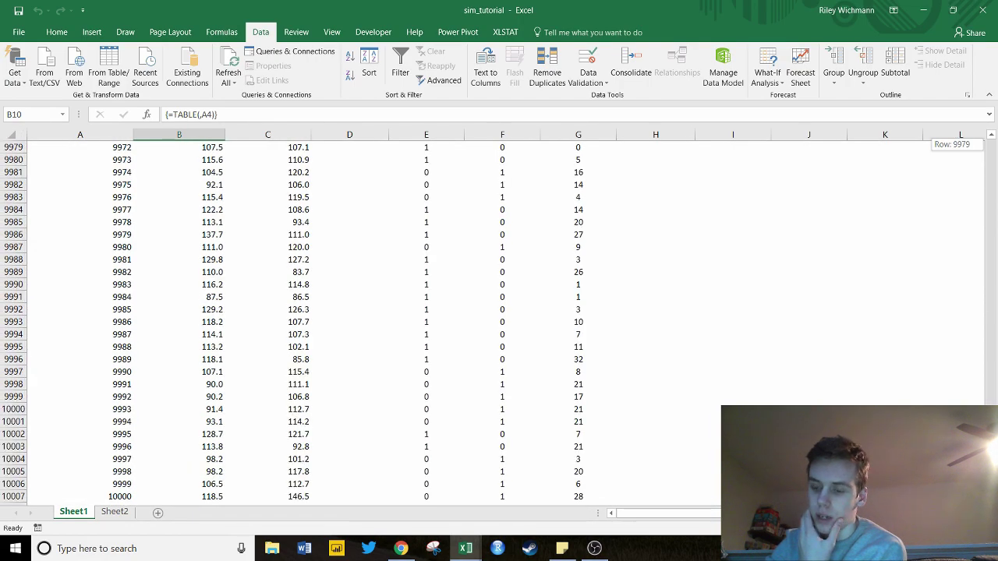
pyautogui.moveTo(937, 394); pyautogui.dragTo(942, 119)
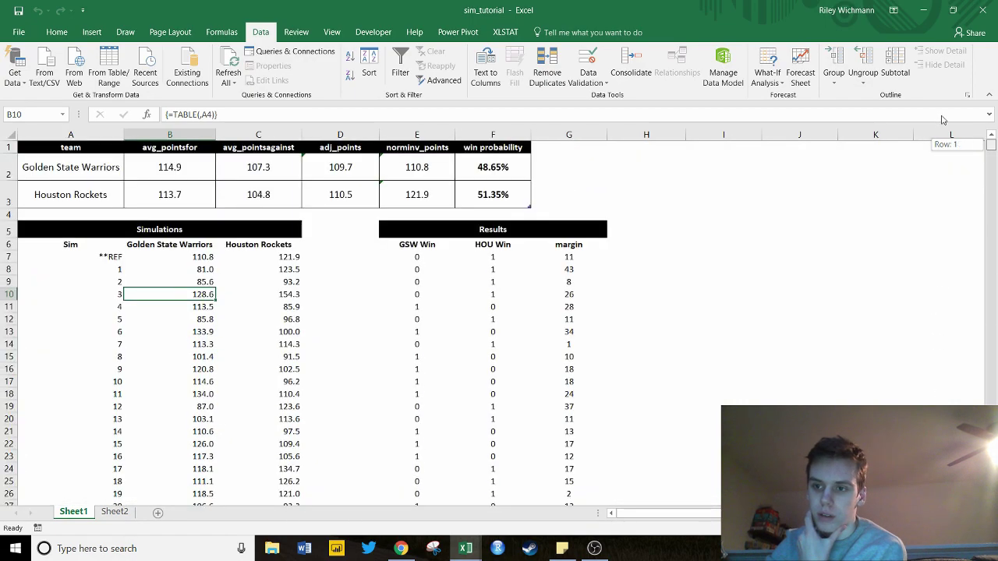
pyautogui.click(247, 266)
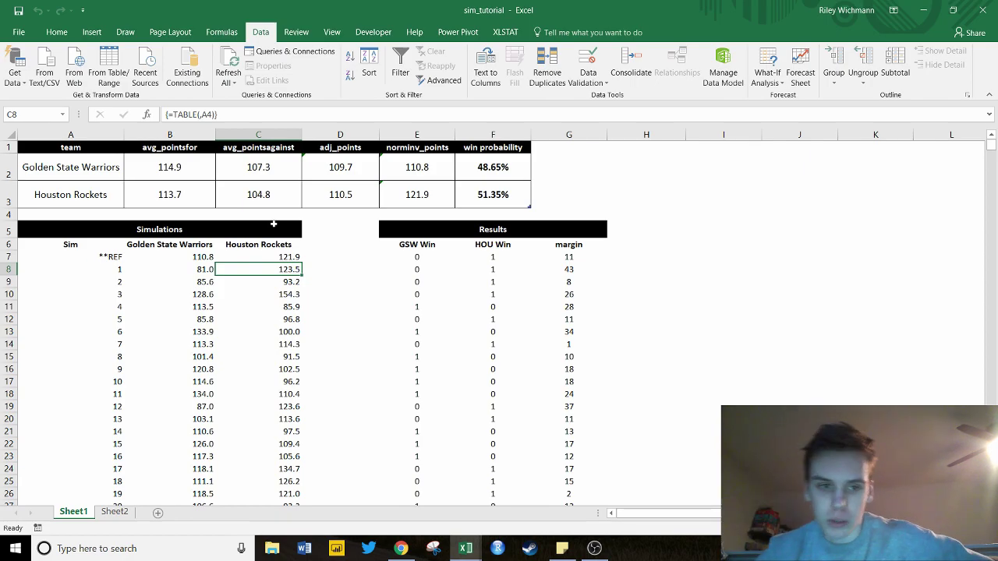
# - Switch to the matchpredictor_full workbook and review the Draw probability for Olympique Marseille
pyautogui.moveTo(465, 548)
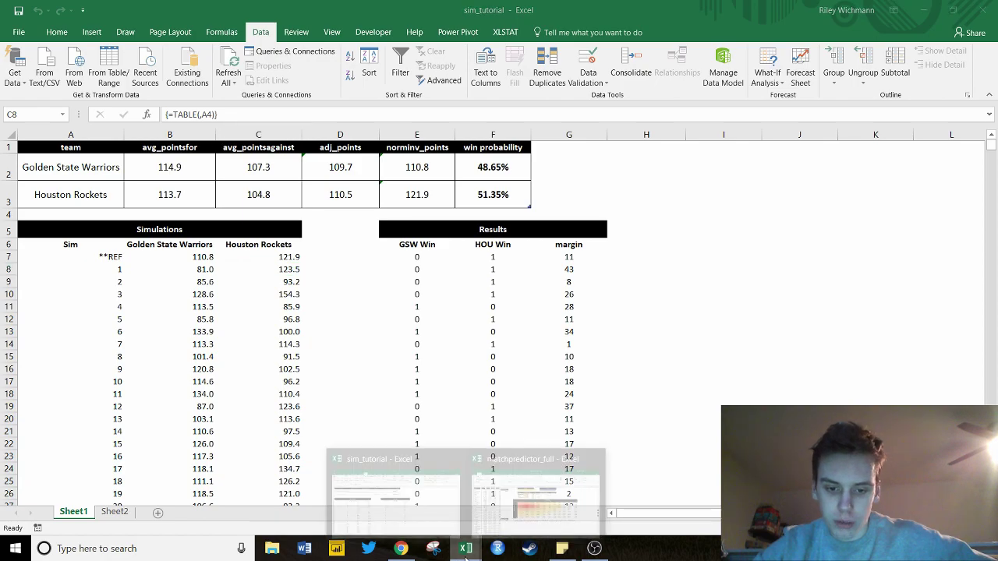
pyautogui.click(504, 521)
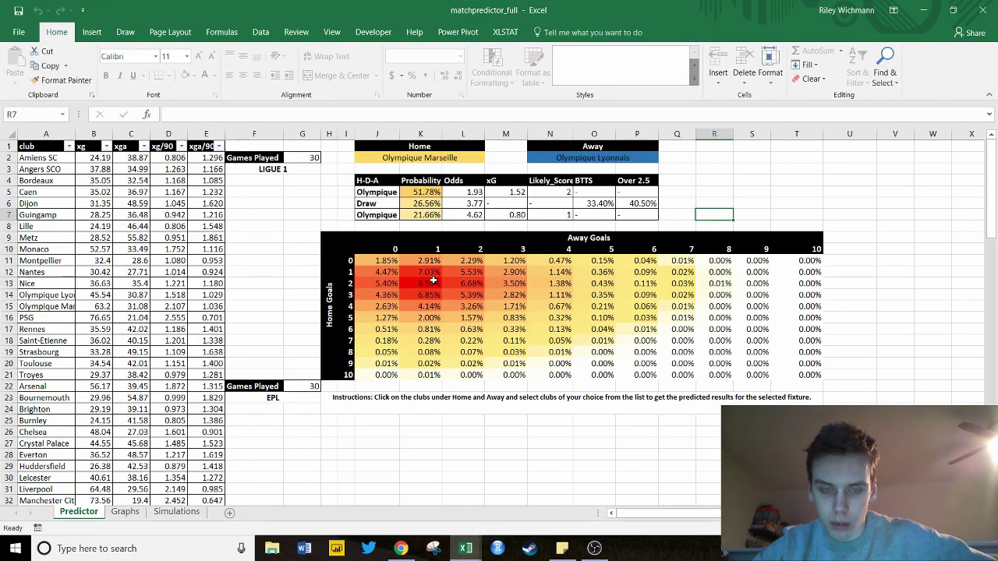
pyautogui.click(425, 205)
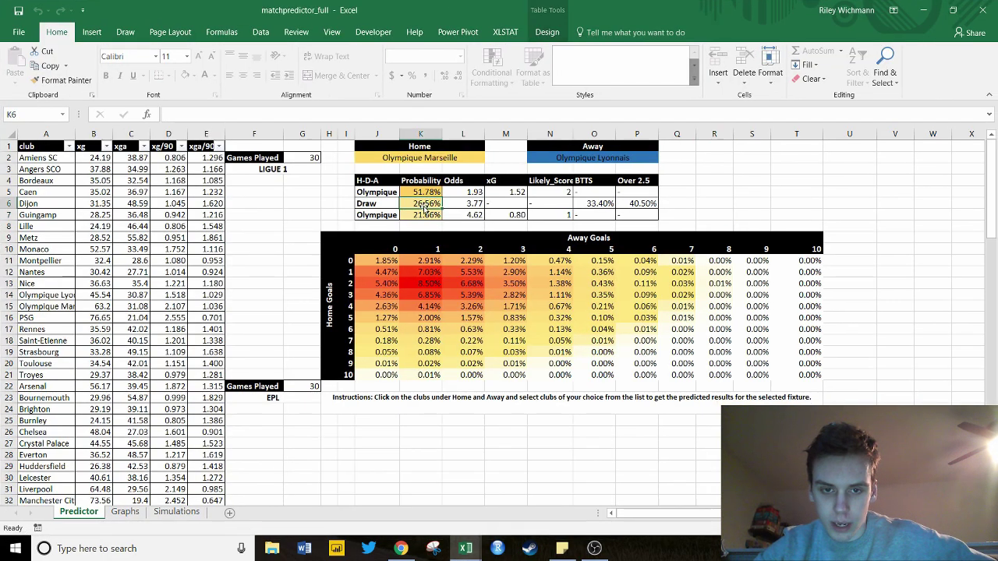
pyautogui.click(454, 159)
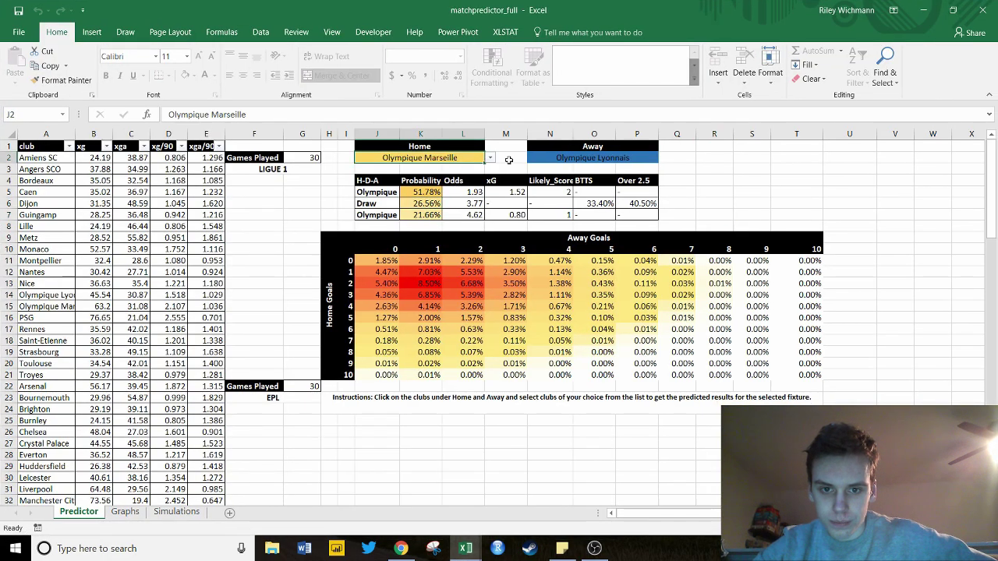
# - Review the BTTS and Over 2.5 (40.50%) columns, then return to sim_tutorial
pyautogui.click(584, 184)
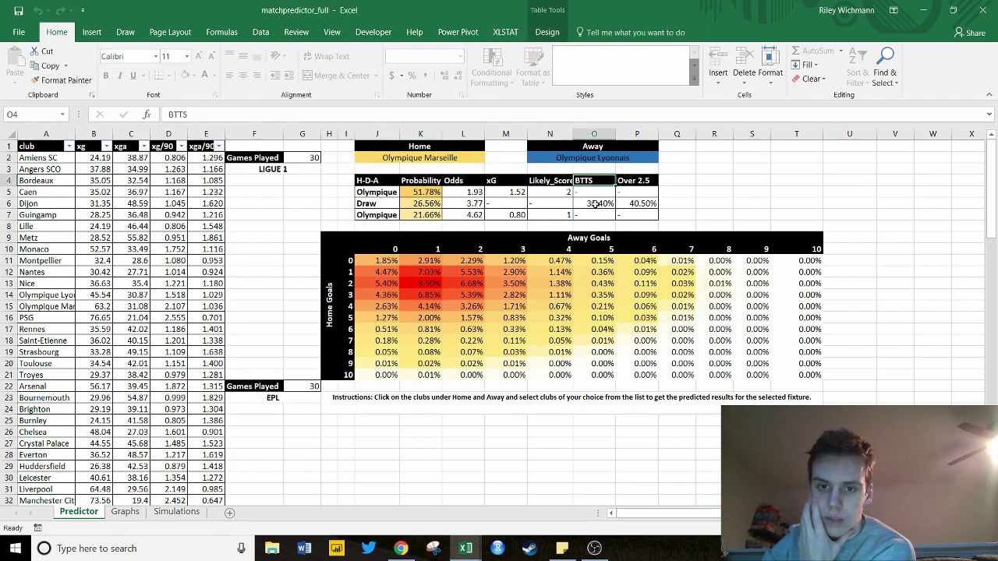
pyautogui.click(632, 181)
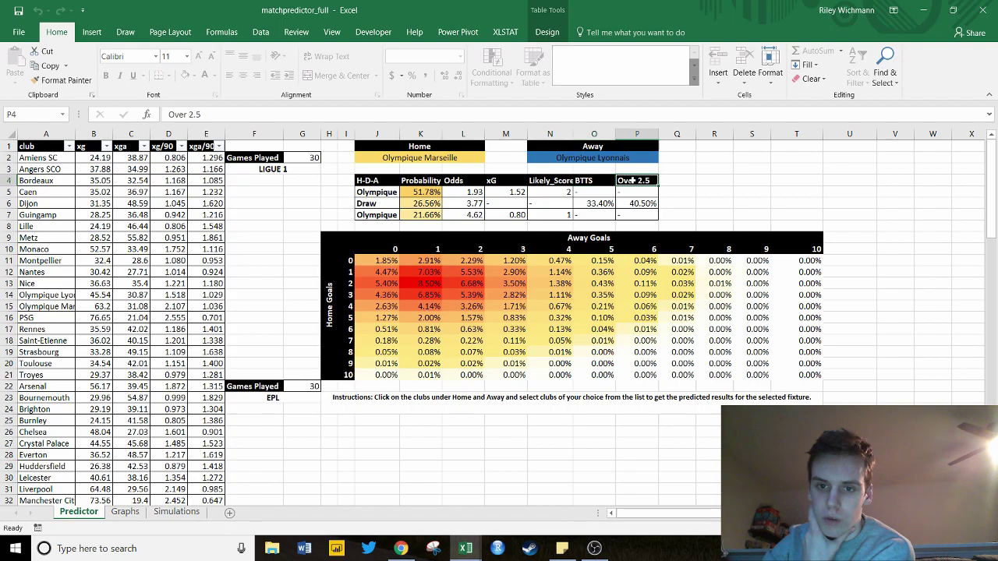
pyautogui.click(634, 203)
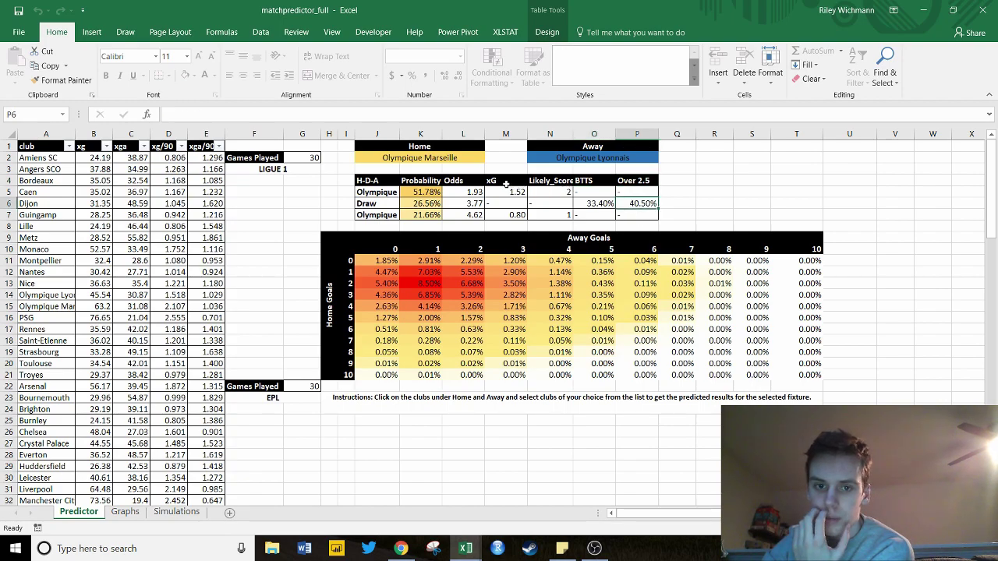
pyautogui.click(473, 157)
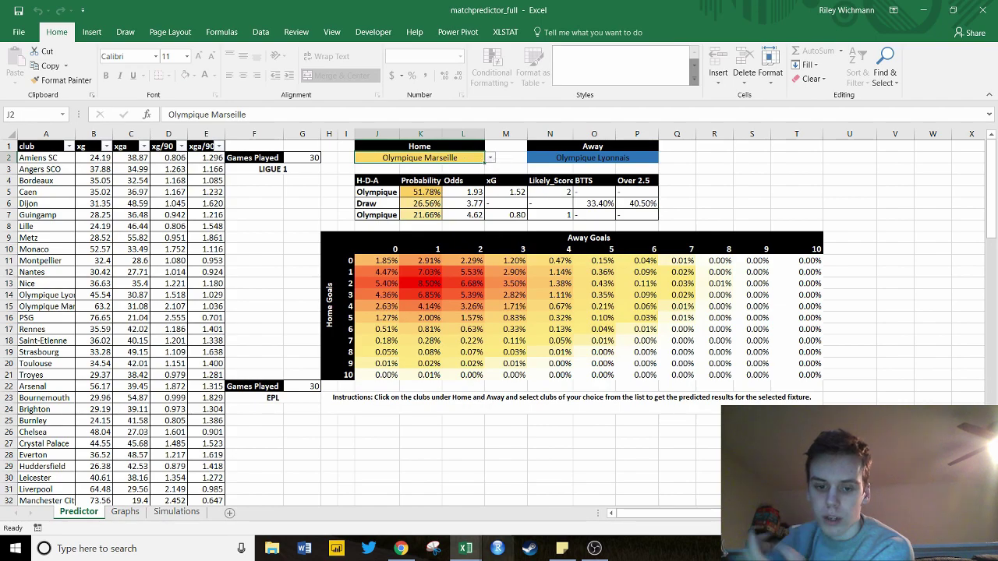
pyautogui.moveTo(465, 548)
pyautogui.click(421, 503)
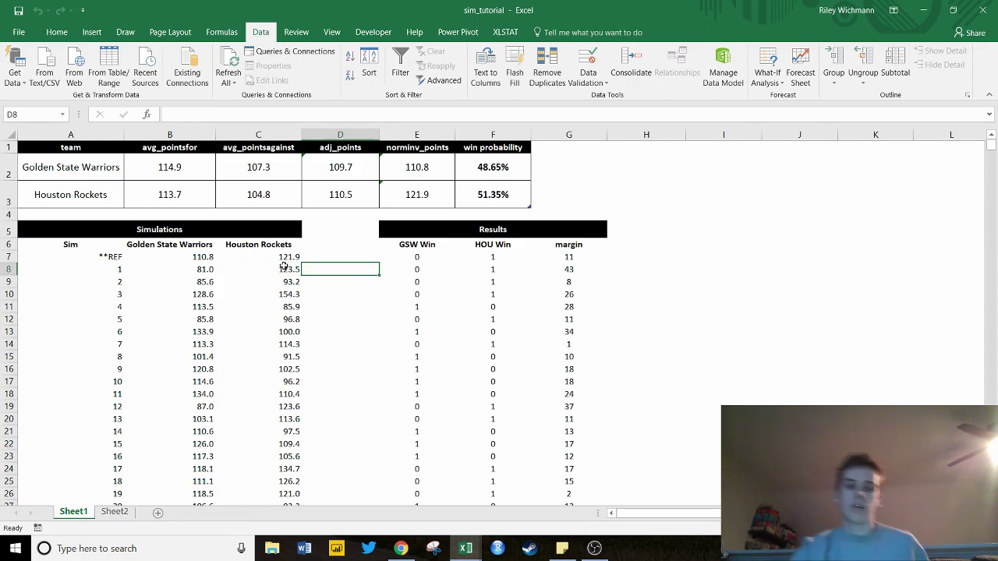
pyautogui.click(208, 260)
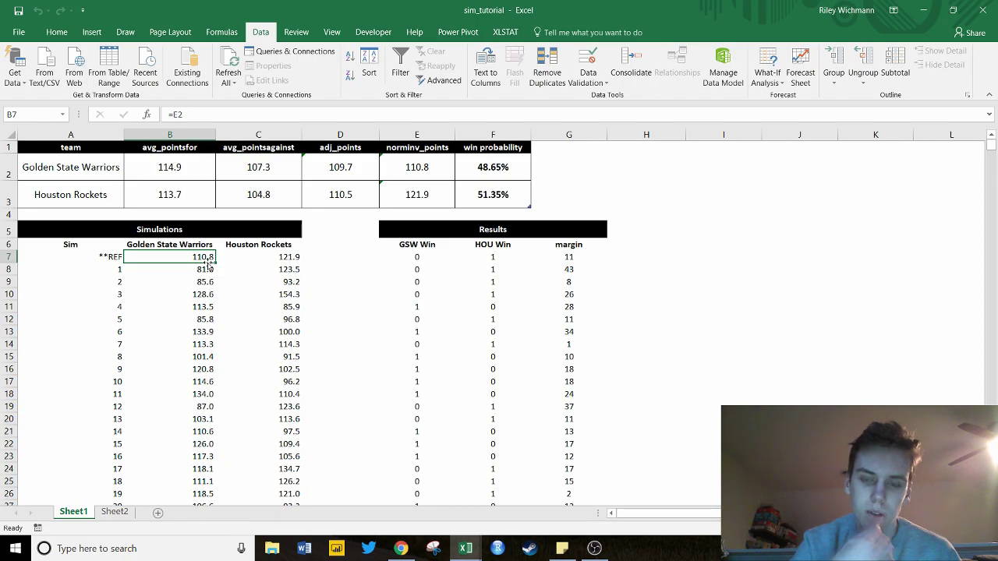
pyautogui.click(776, 83)
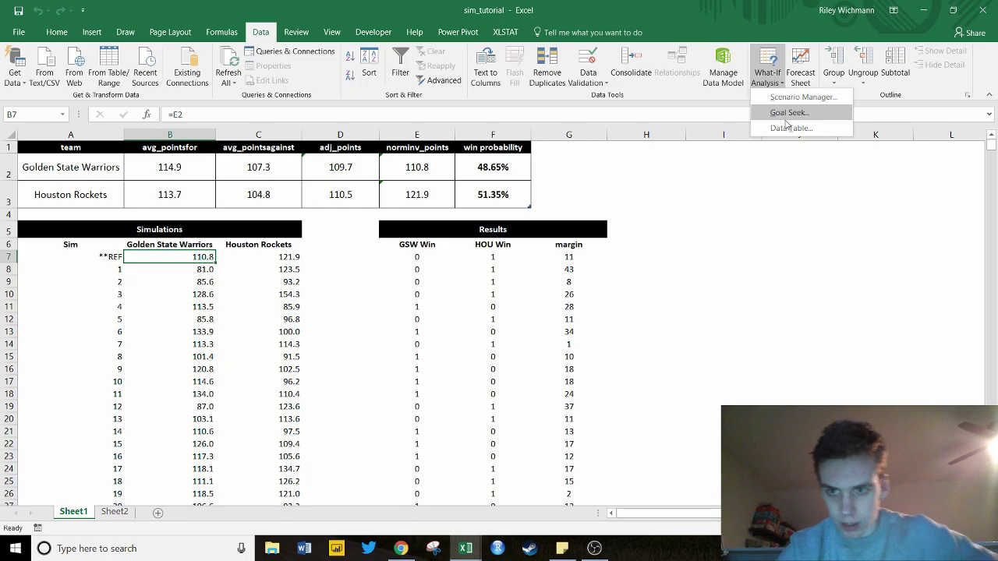
pyautogui.click(341, 265)
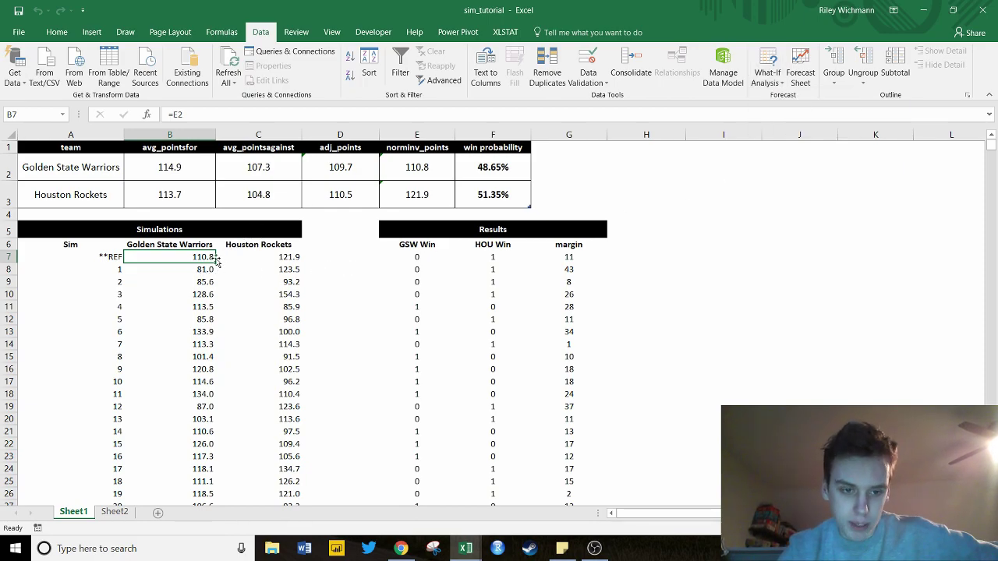
pyautogui.click(389, 152)
pyautogui.click(355, 166)
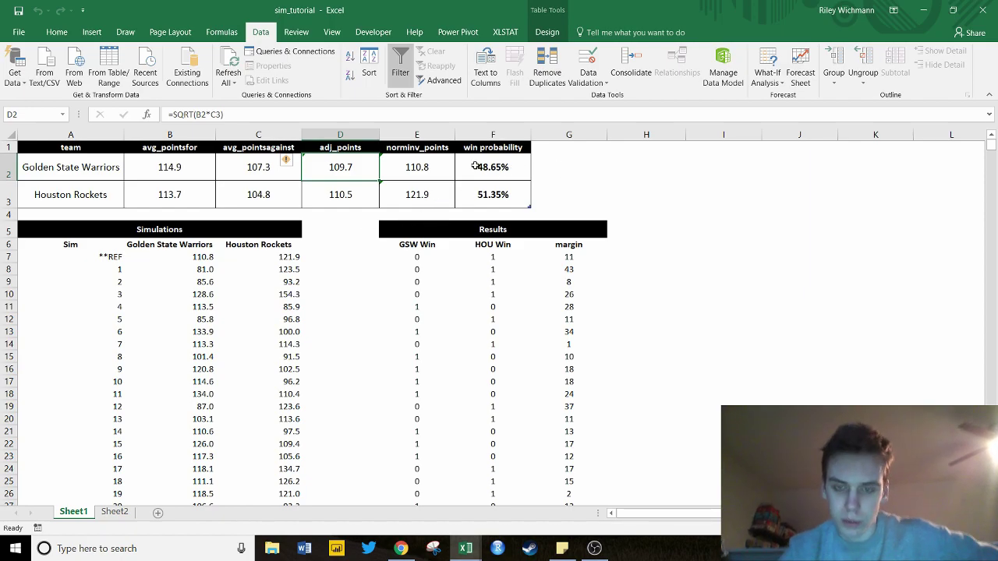
pyautogui.click(518, 168)
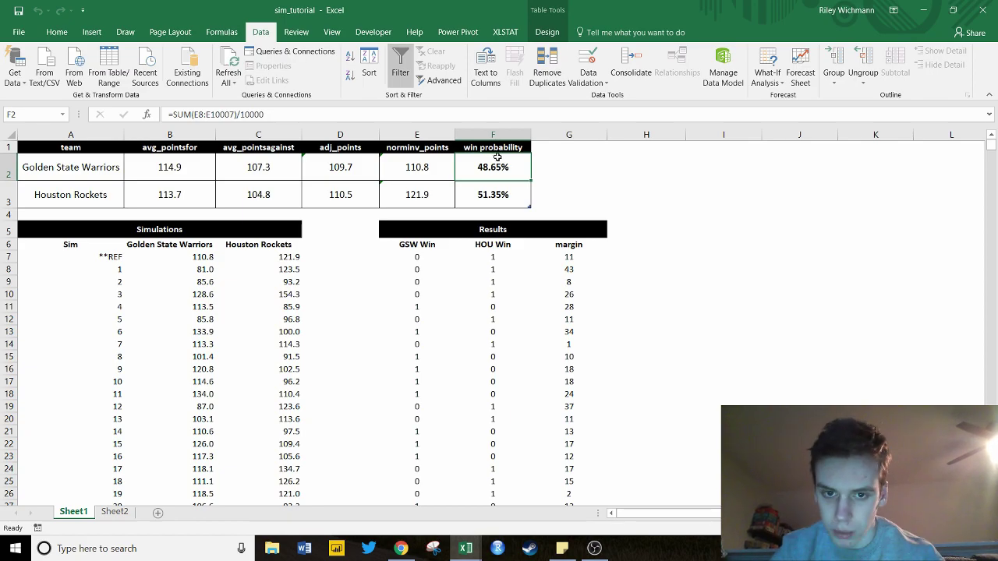
# - Re-enter the F2 win probability formula and the E7 GSW Win formula =IF(B7>C7,1,0)
pyautogui.click(275, 114)
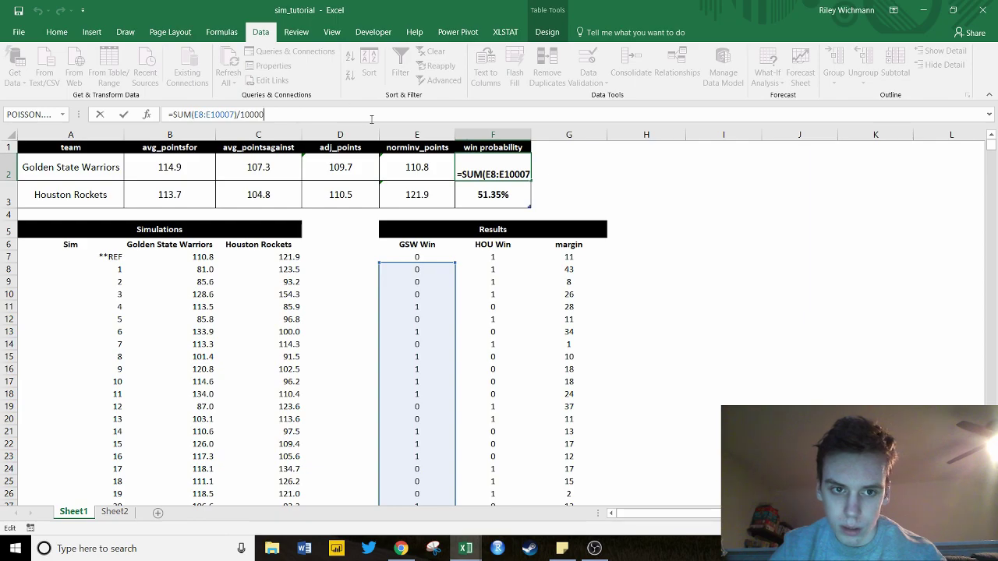
pyautogui.press('Return')
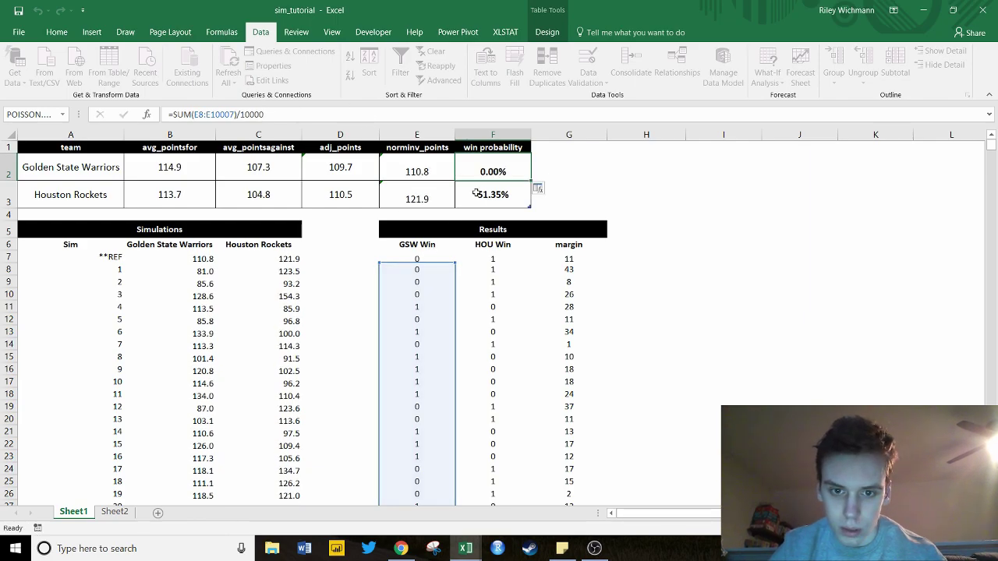
pyautogui.click(434, 267)
pyautogui.click(429, 256)
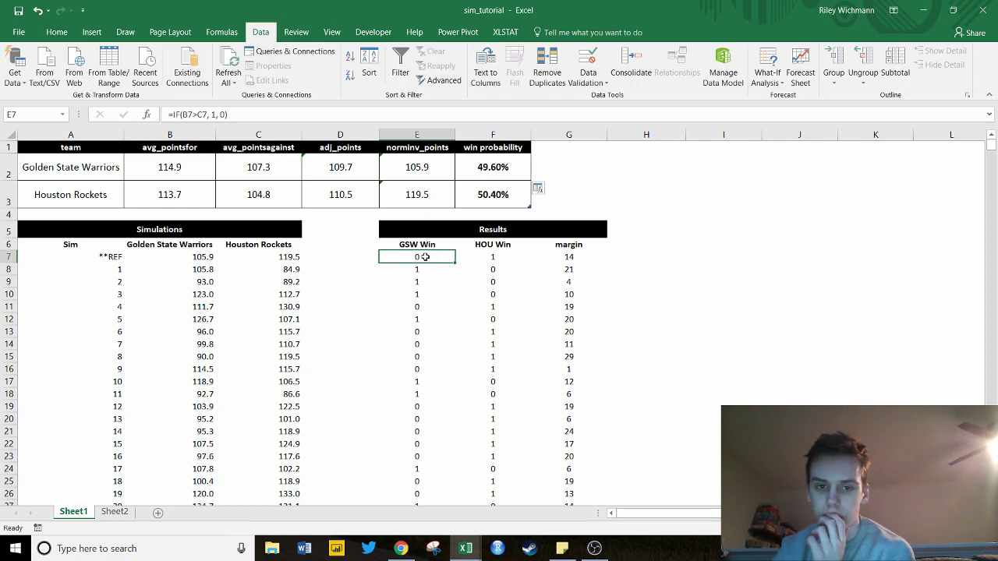
pyautogui.click(262, 114)
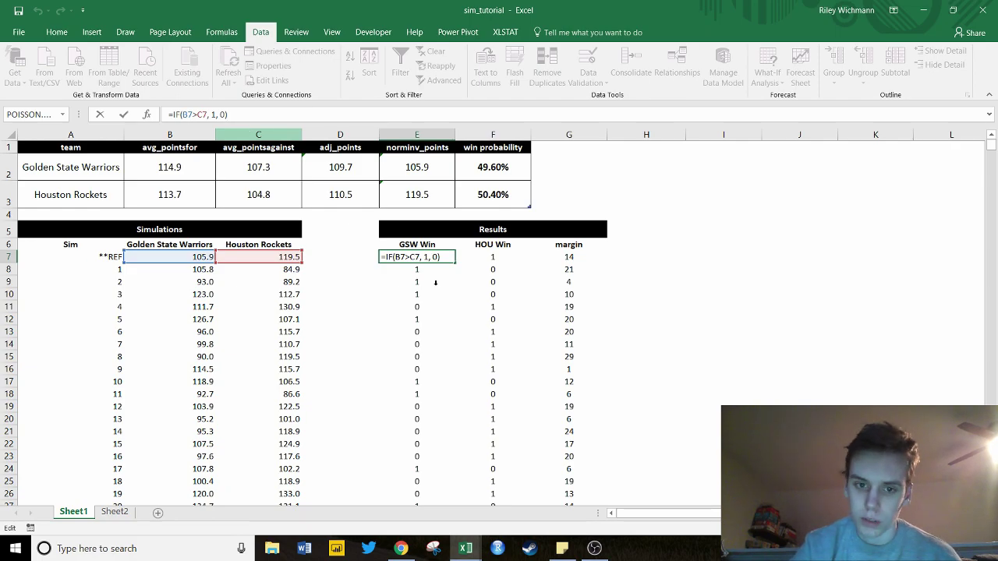
pyautogui.press('Return')
# - Fill the GSW Win formula from E7 down the entire Results column
pyautogui.click(416, 257)
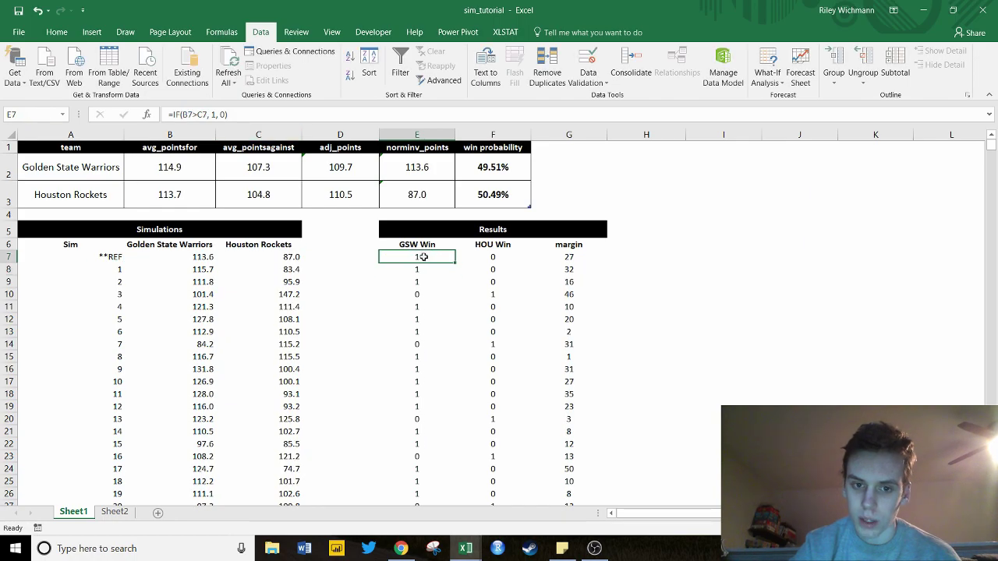
pyautogui.click(235, 115)
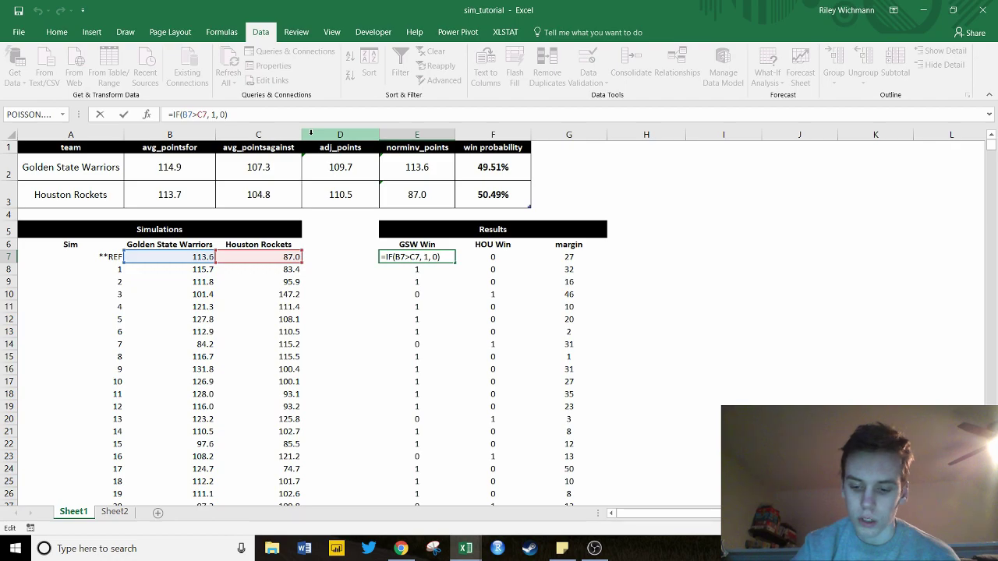
pyautogui.click(425, 253)
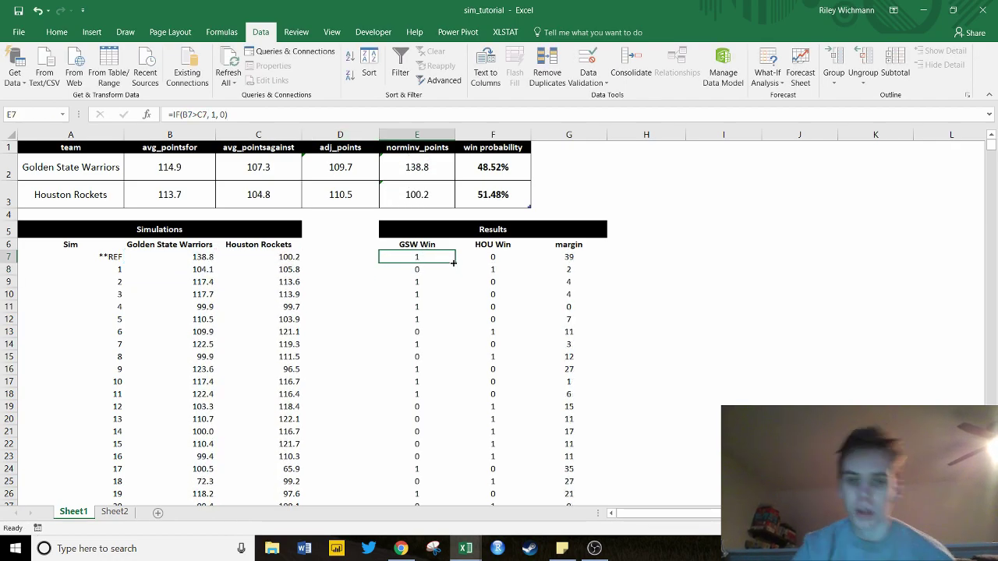
pyautogui.doubleClick(453, 263)
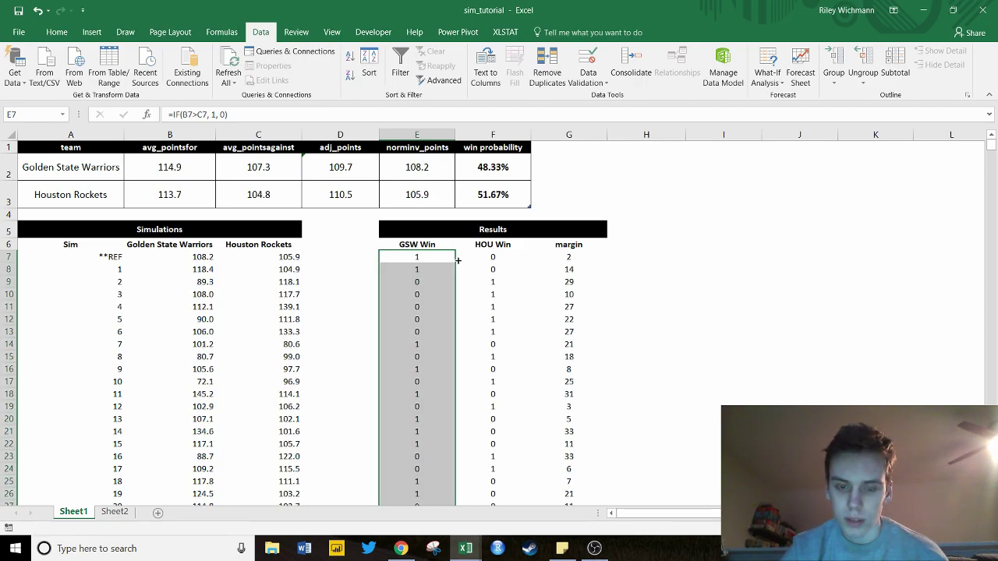
pyautogui.click(452, 258)
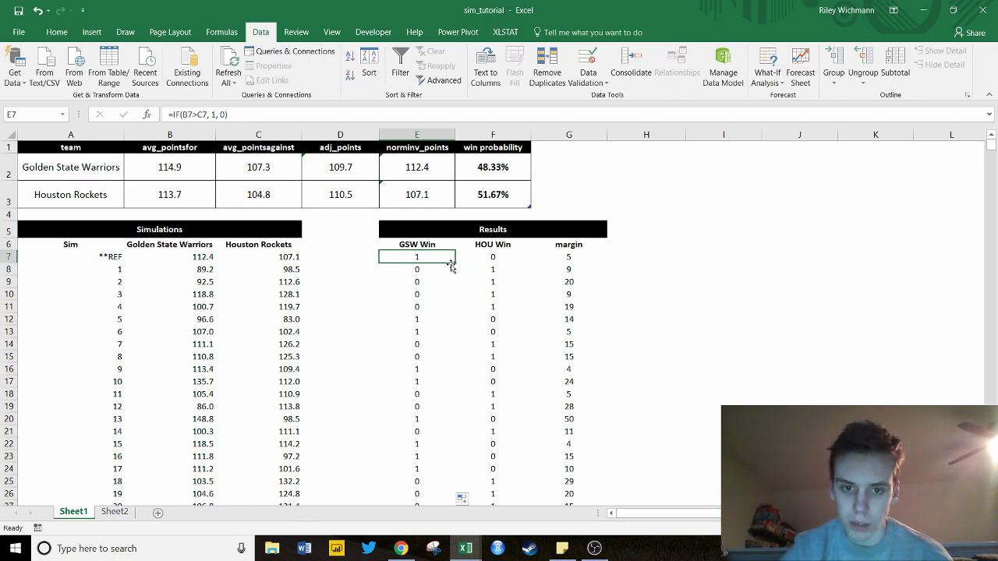
# - Check the filled GSW Win cells in rows 8–9 and begin editing the HOU Win formula in F7
pyautogui.click(483, 254)
pyautogui.click(414, 259)
pyautogui.click(416, 282)
pyautogui.click(420, 266)
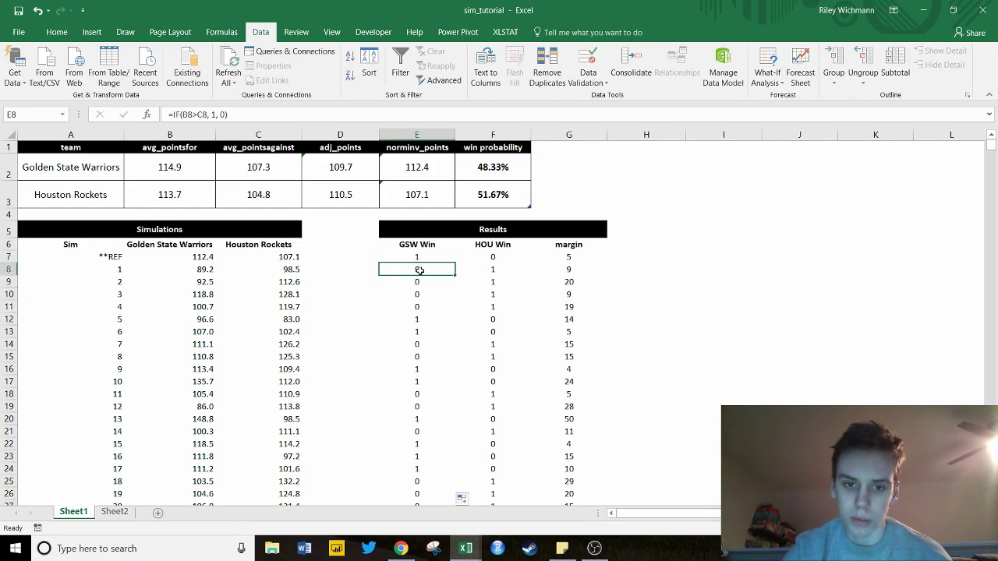
pyautogui.click(420, 257)
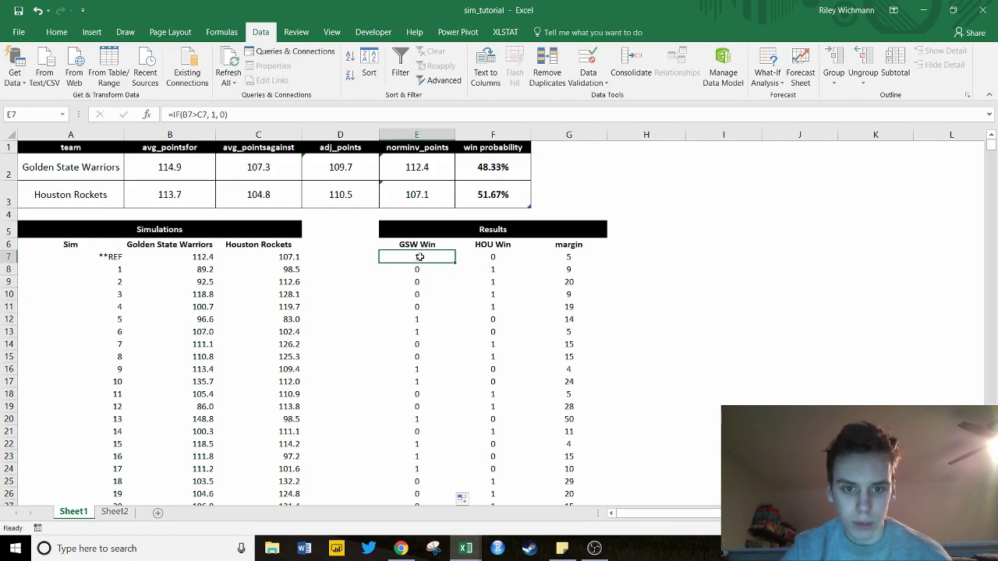
pyautogui.click(477, 257)
pyautogui.click(224, 115)
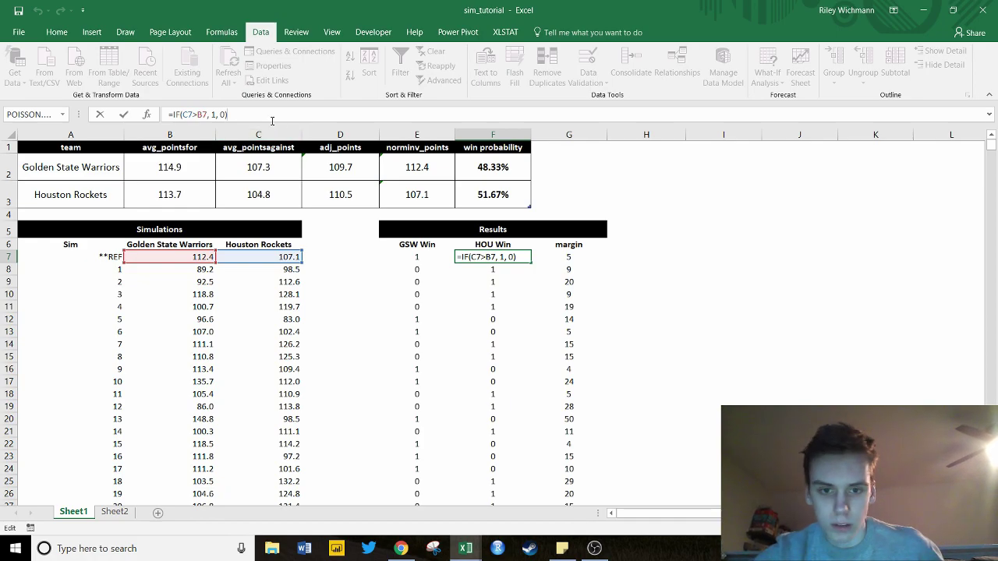
# - Commit the HOU Win formula =IF(C7>B7, 1, 0) and inspect the G7 margin formula
pyautogui.press('Return')
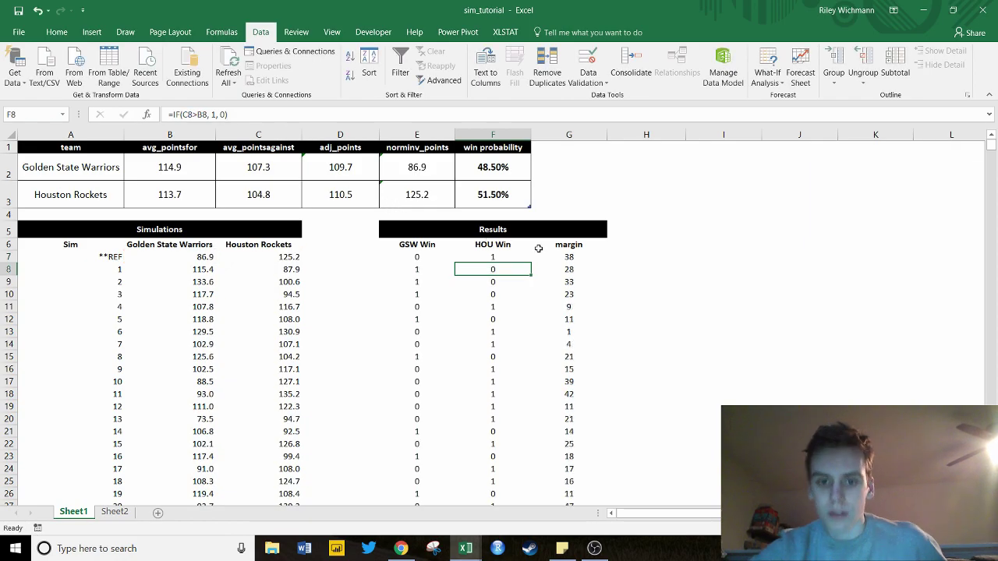
pyautogui.click(572, 258)
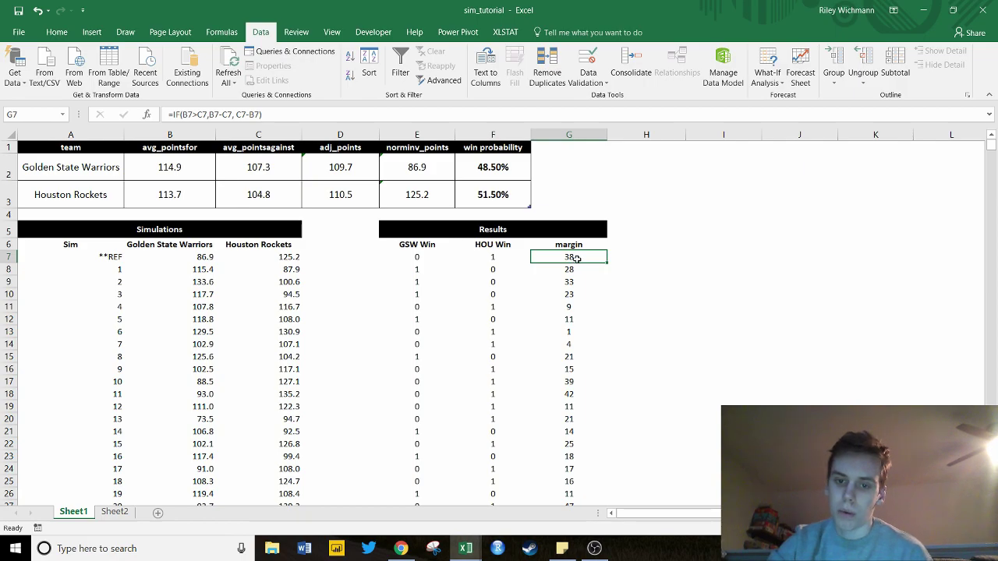
pyautogui.click(573, 248)
pyautogui.click(571, 256)
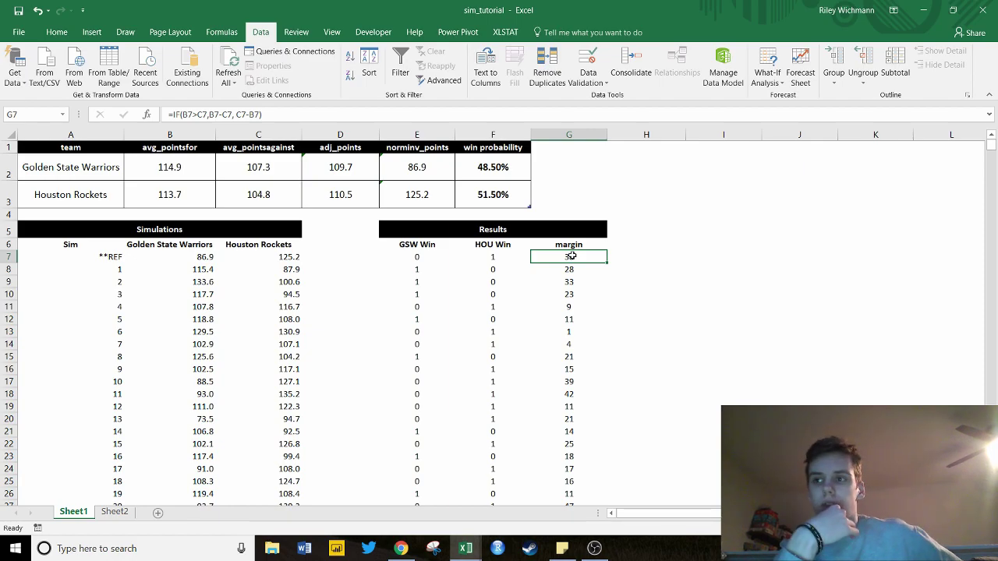
pyautogui.click(585, 267)
pyautogui.click(574, 256)
# - Re-enter the margin formula =IF(B7>C7,B7-C7,C7-B7) in G7, giving the Warriors 48.73%
pyautogui.click(296, 110)
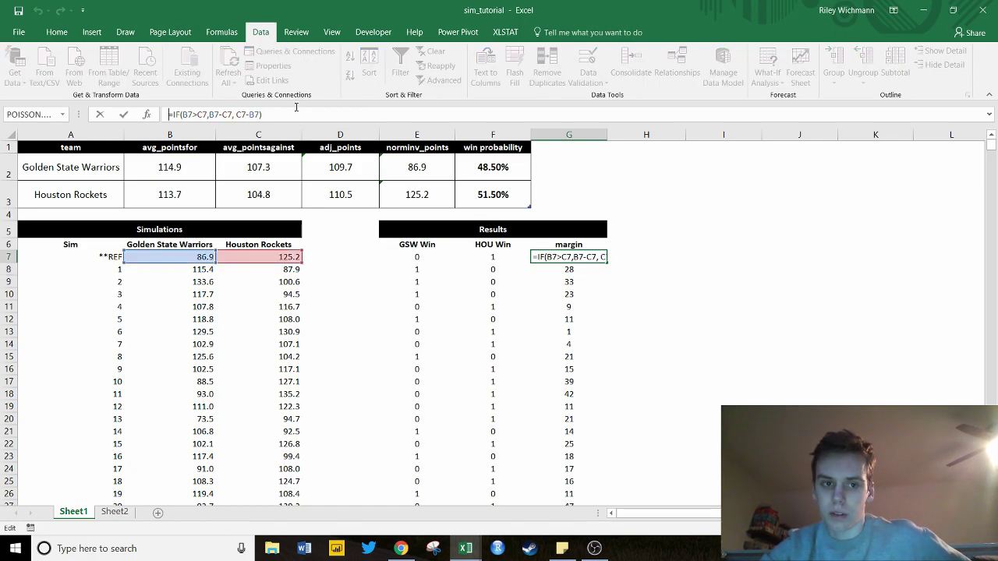
pyautogui.click(208, 115)
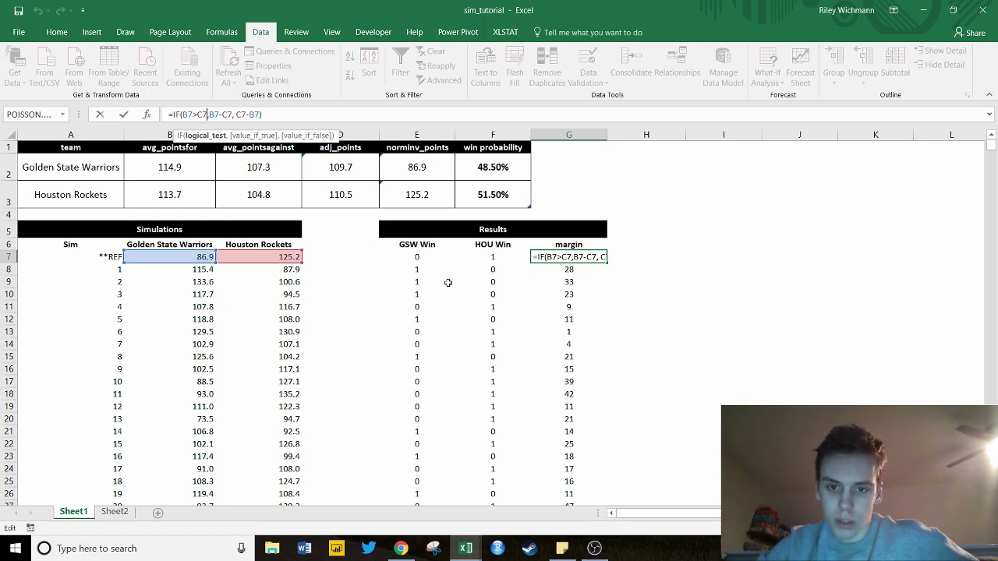
pyautogui.click(233, 114)
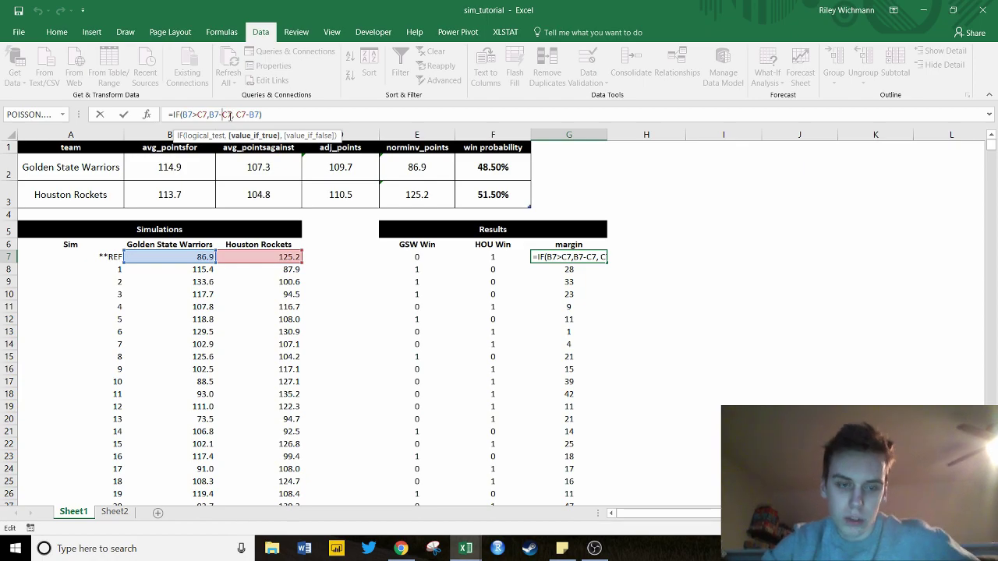
pyautogui.click(241, 115)
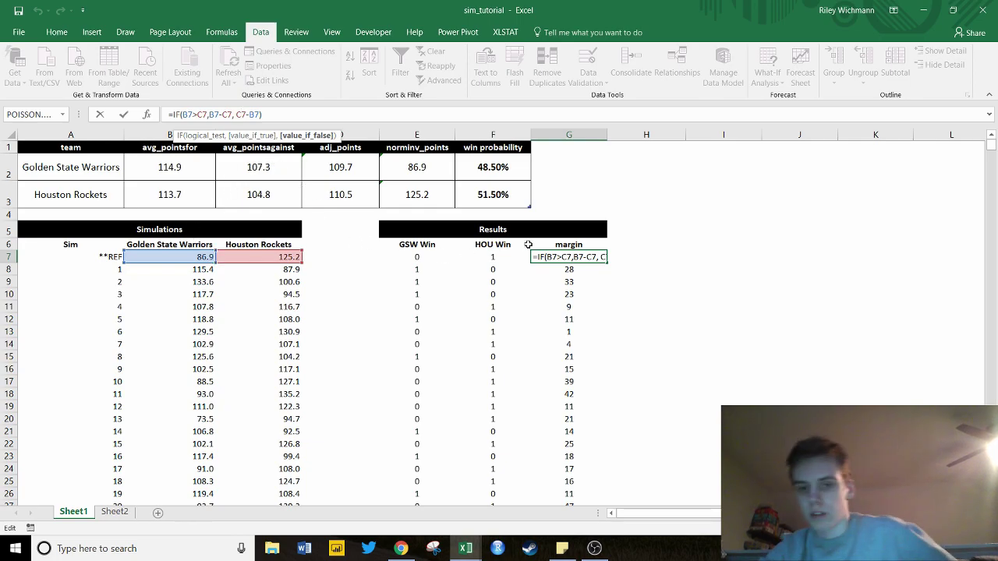
pyautogui.click(319, 114)
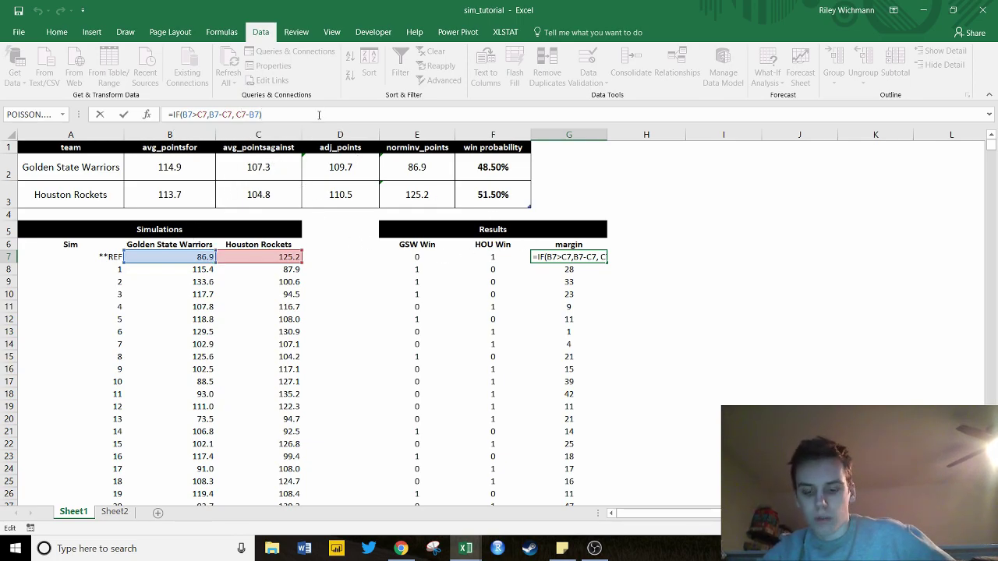
pyautogui.press('Return')
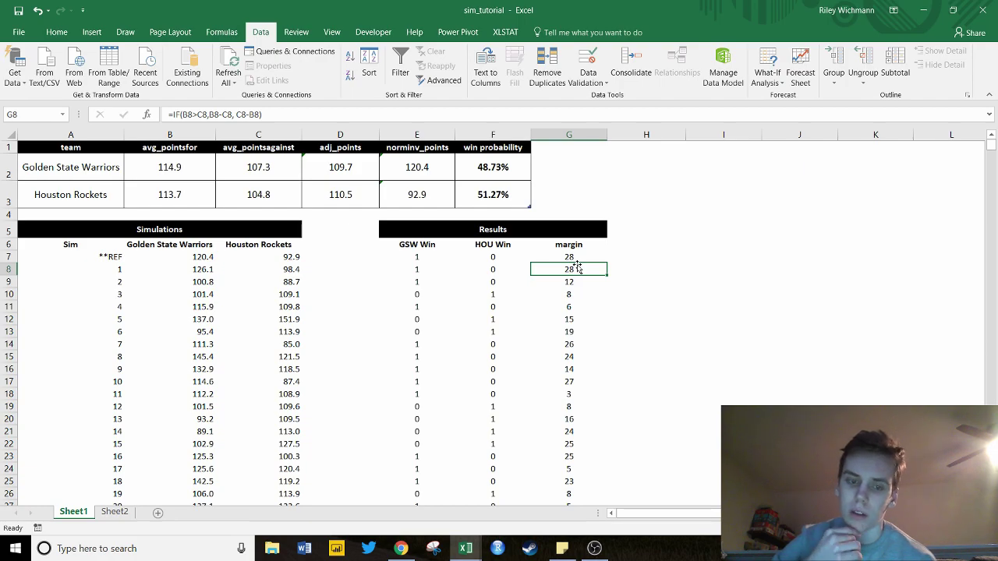
# - Review the G7 margin and F2 win-probability formulas, then recalculate all simulated games with F9
pyautogui.click(551, 183)
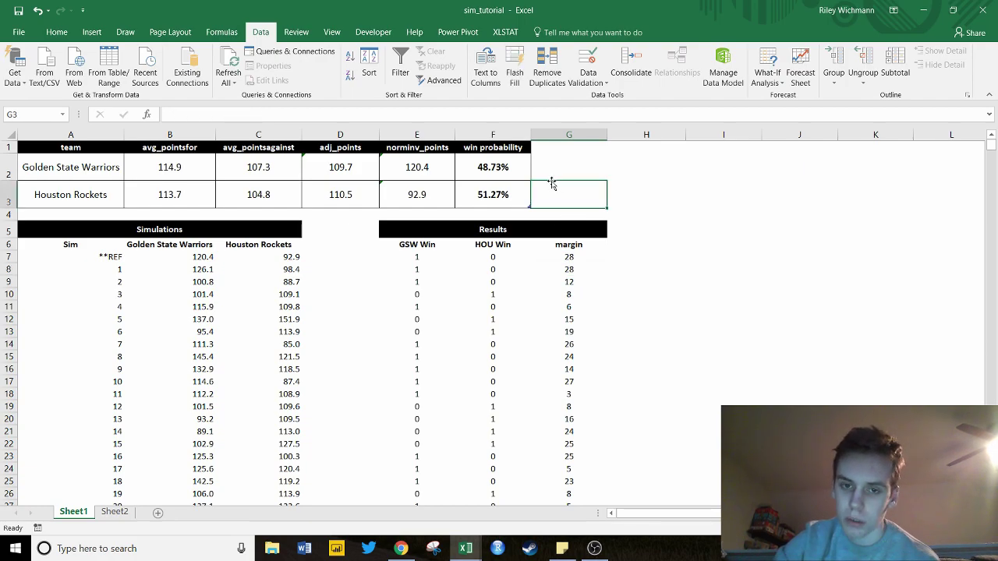
pyautogui.click(568, 259)
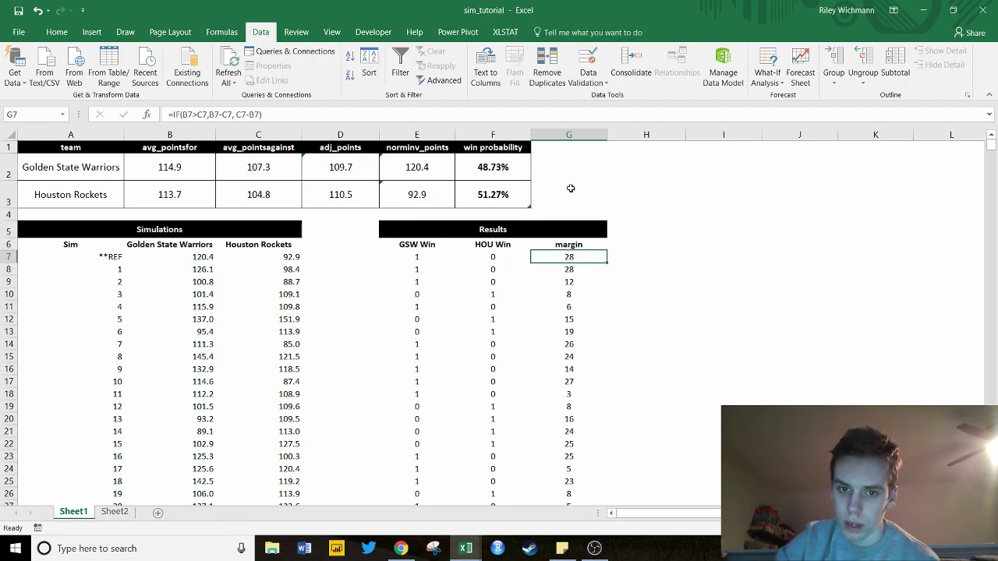
pyautogui.click(565, 190)
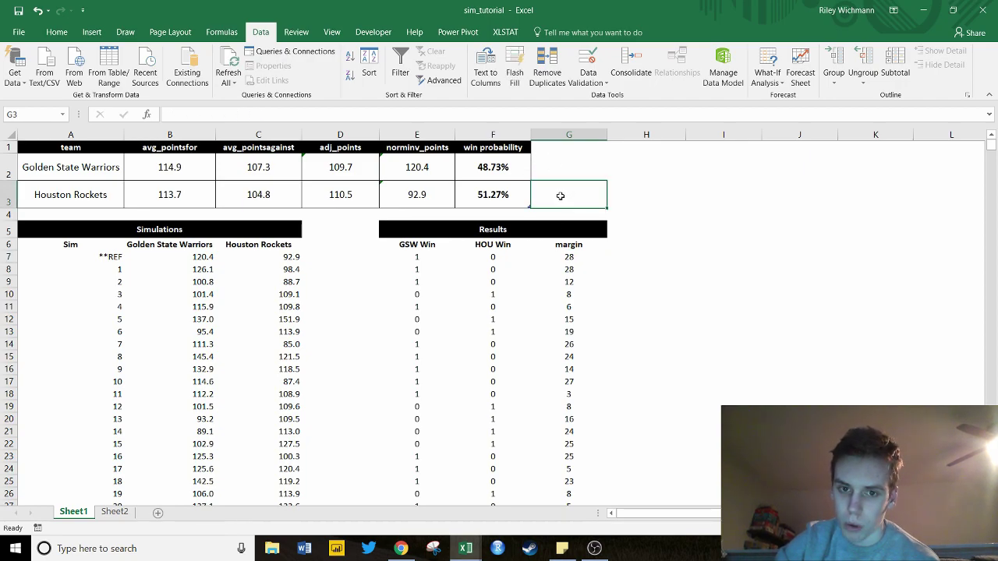
pyautogui.click(521, 169)
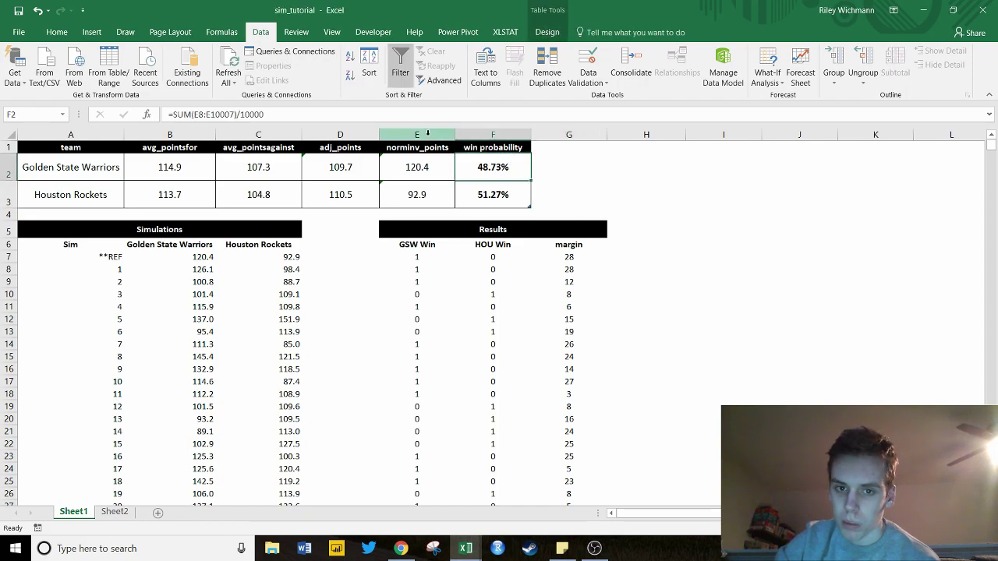
pyautogui.click(393, 121)
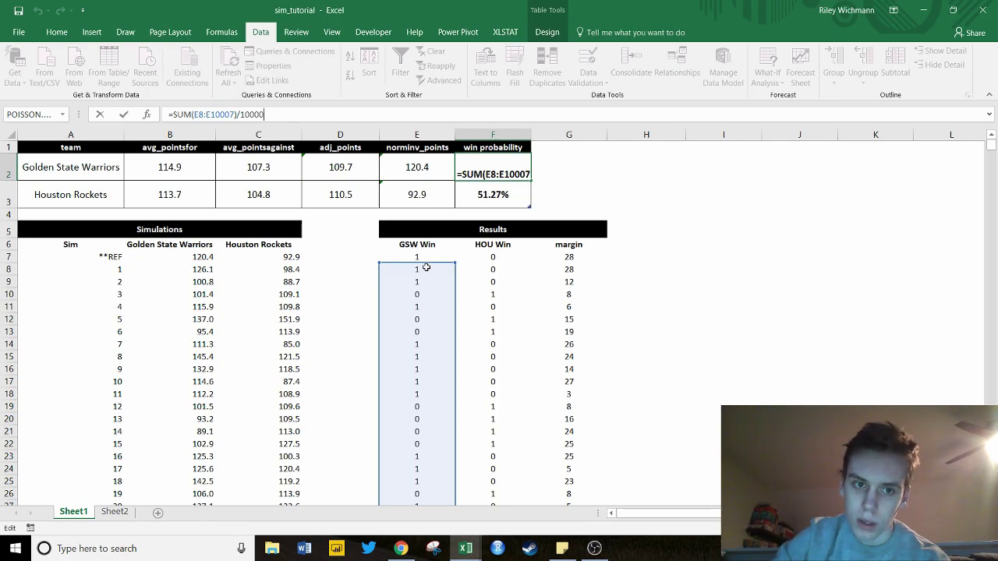
pyautogui.click(109, 269)
pyautogui.click(92, 258)
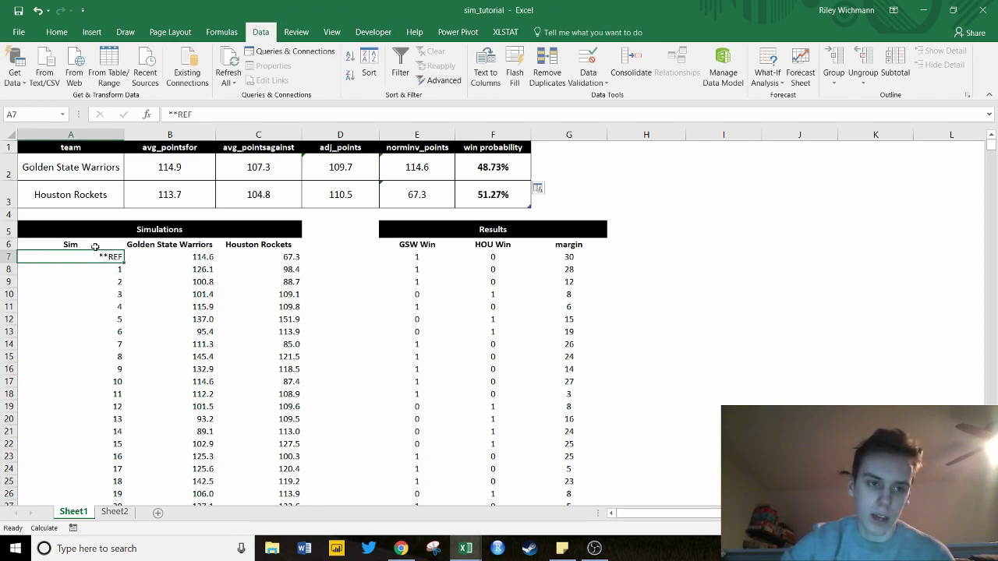
pyautogui.press('F9')
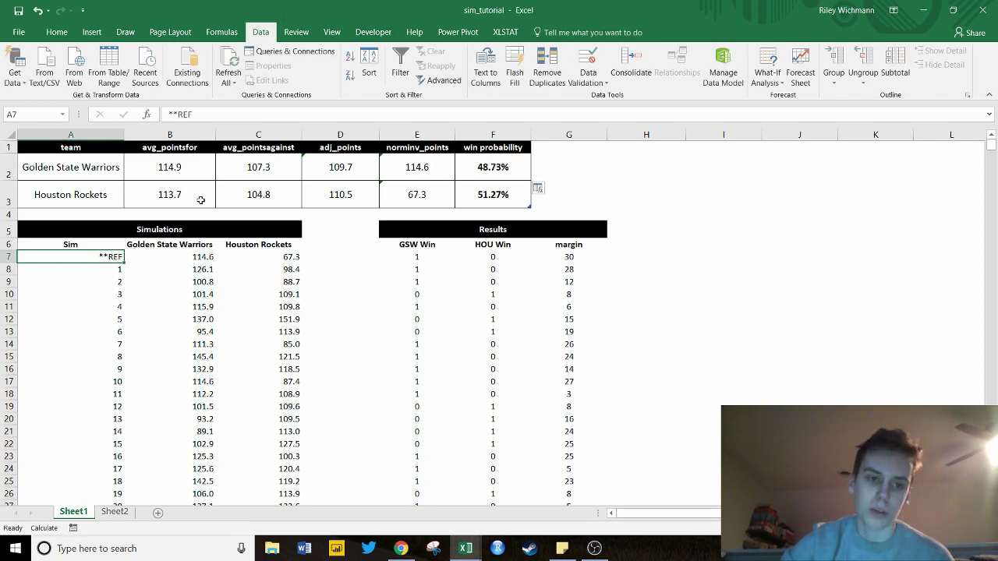
# - Check the E7 GSW Win formula and re-enter the Warriors' SUM/10000 win-probability formula in F2
pyautogui.click(435, 258)
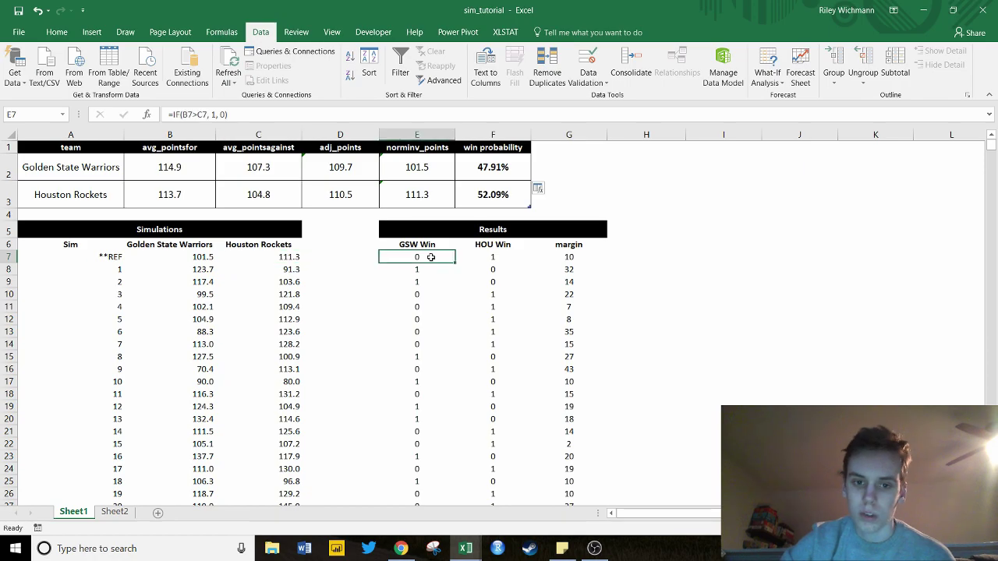
pyautogui.click(494, 257)
pyautogui.click(476, 176)
pyautogui.click(269, 114)
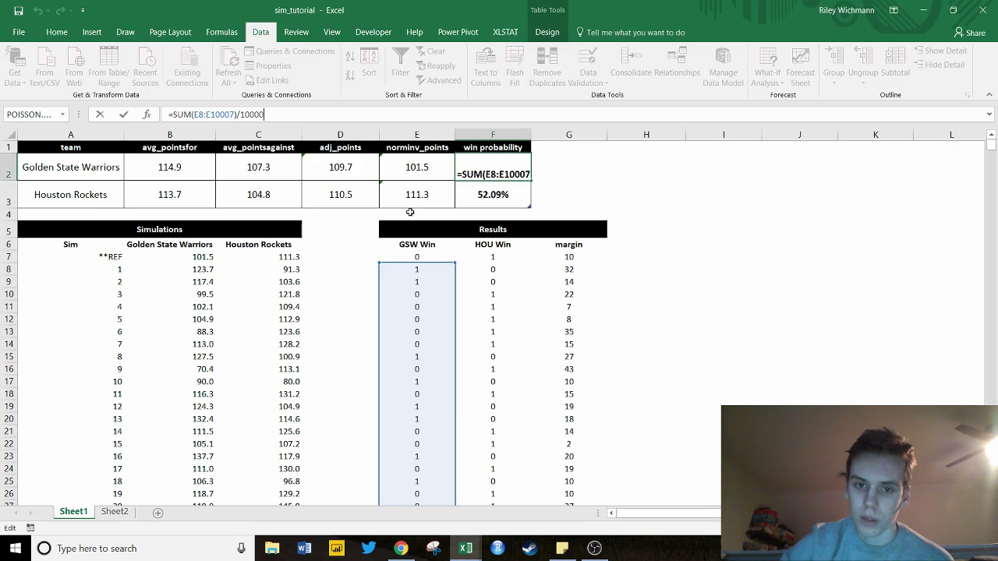
pyautogui.click(567, 201)
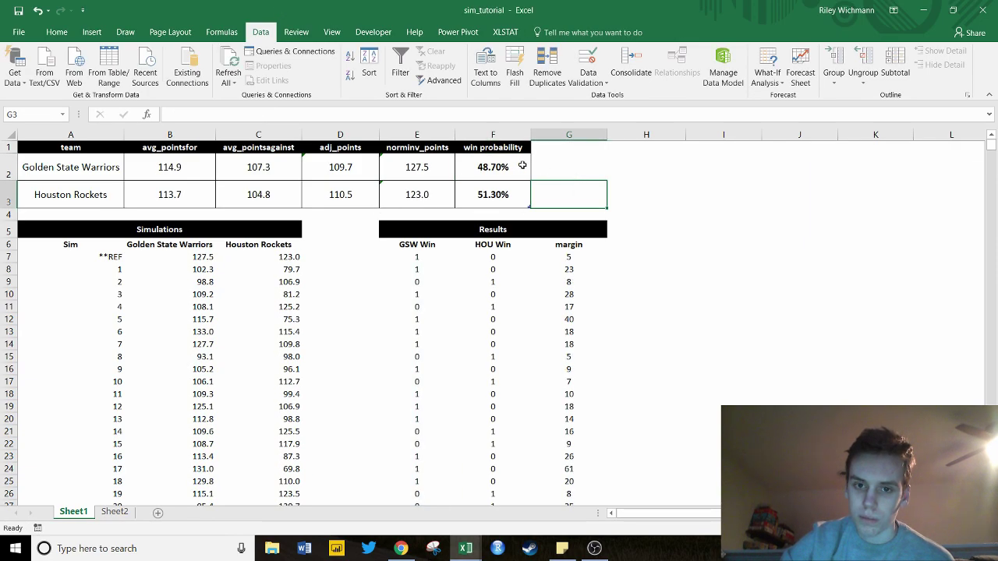
# - Re-enter Houston's =SUM(F8:F10007)/10000 formula in F3, giving 48.12% versus 51.88%
pyautogui.click(496, 170)
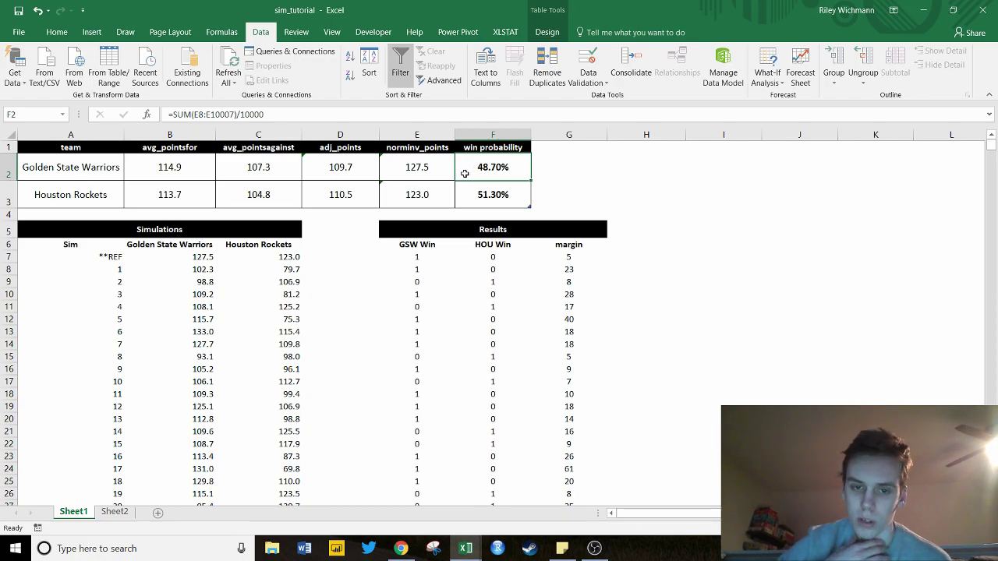
pyautogui.click(494, 206)
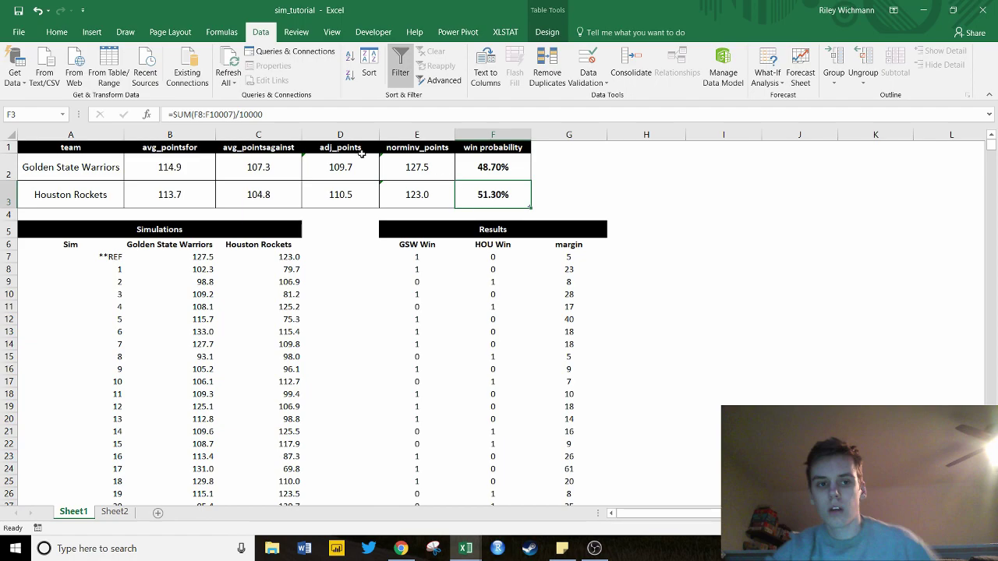
pyautogui.press('F2')
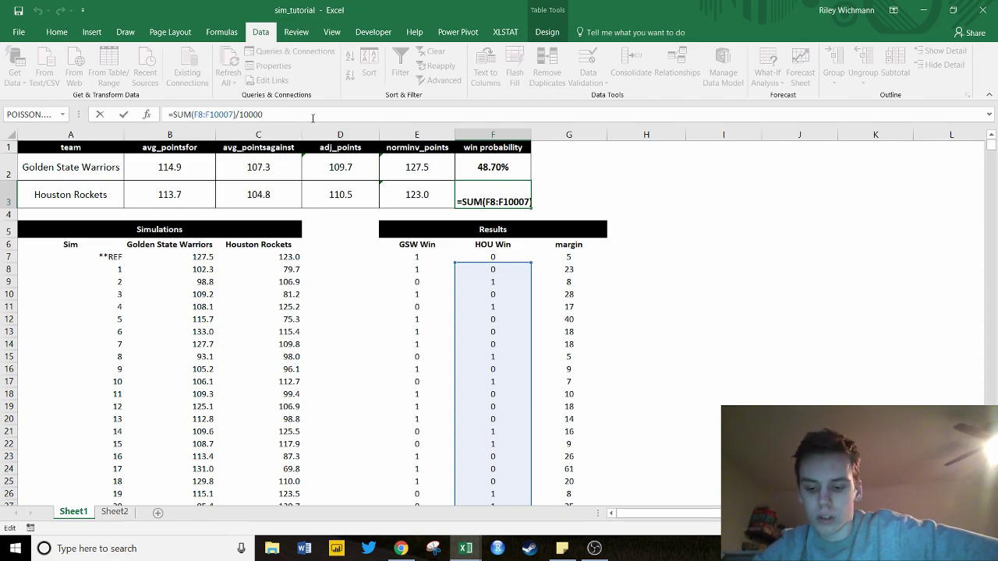
pyautogui.press('Return')
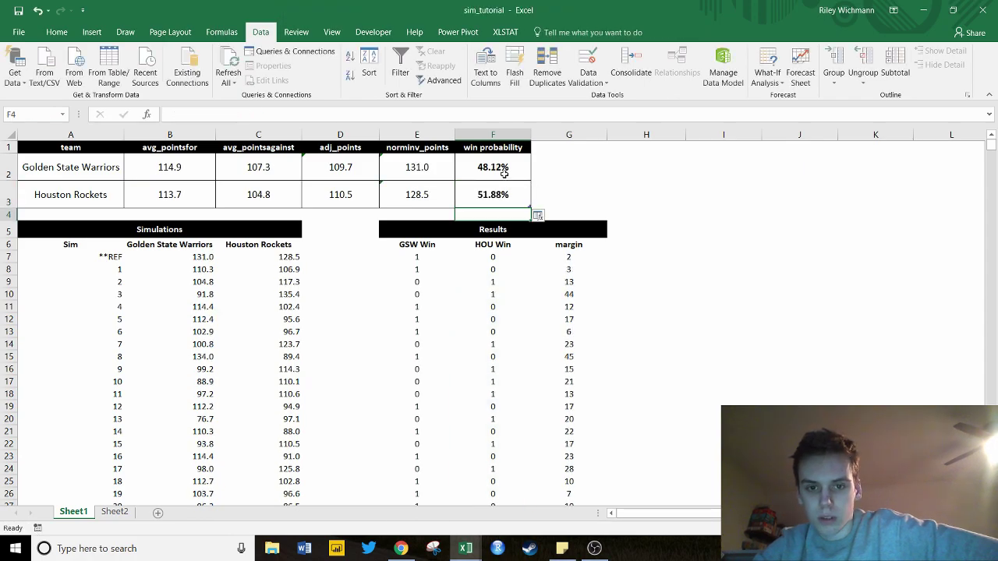
# - Rerun the simulation three times with F9, ending at Golden State 48.79% and Houston 51.21%
pyautogui.click(626, 174)
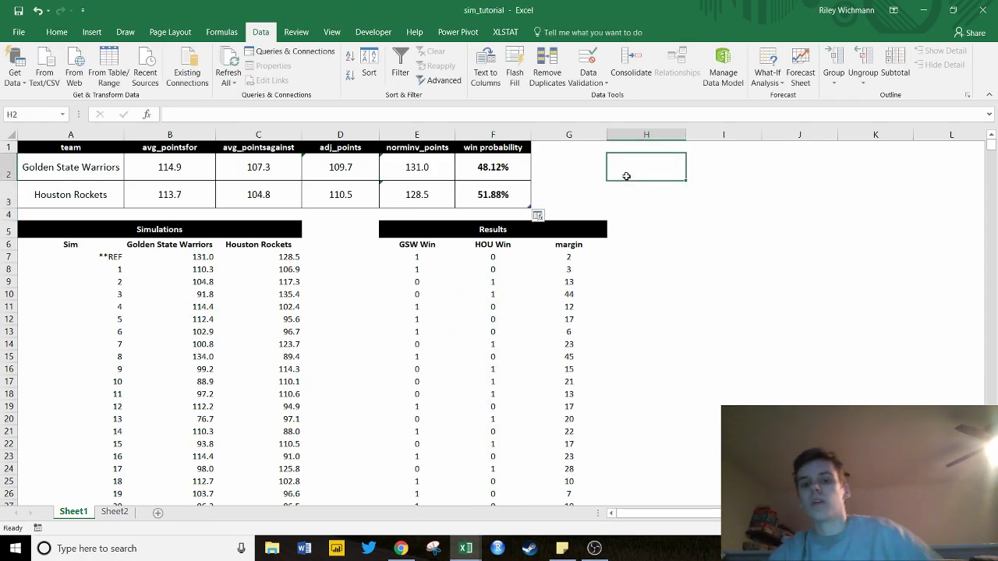
pyautogui.press('F9')
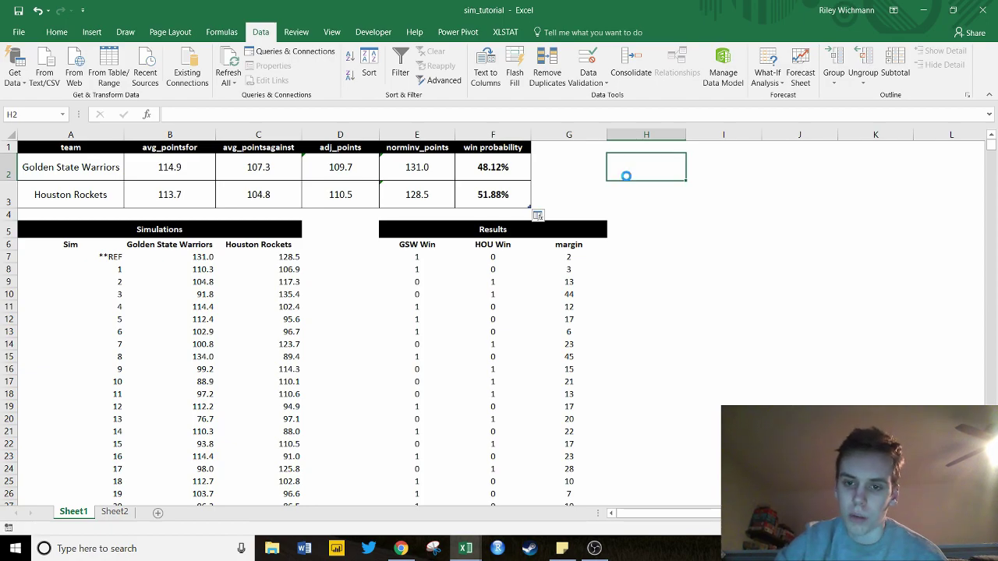
pyautogui.press('F9')
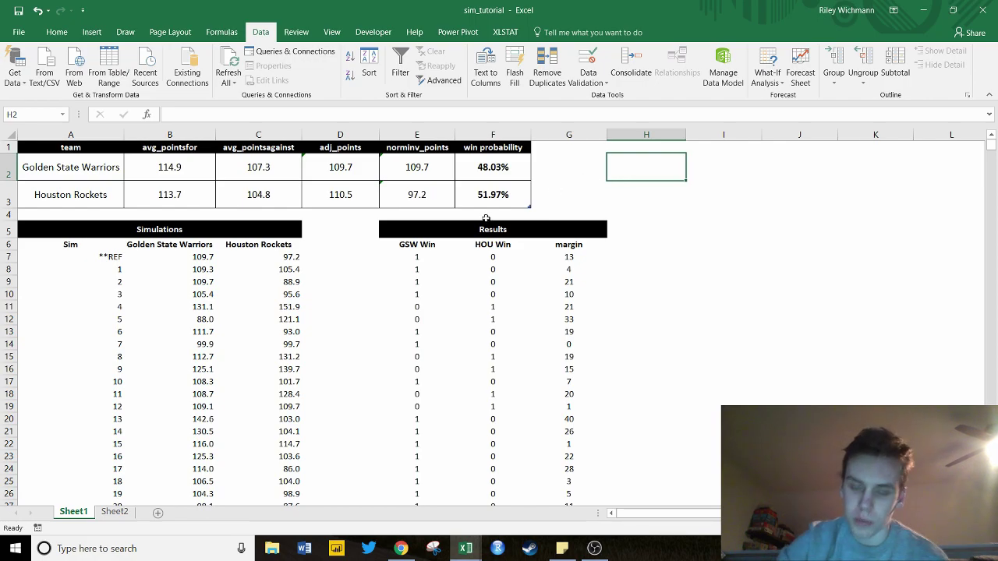
pyautogui.click(586, 179)
pyautogui.press('F9')
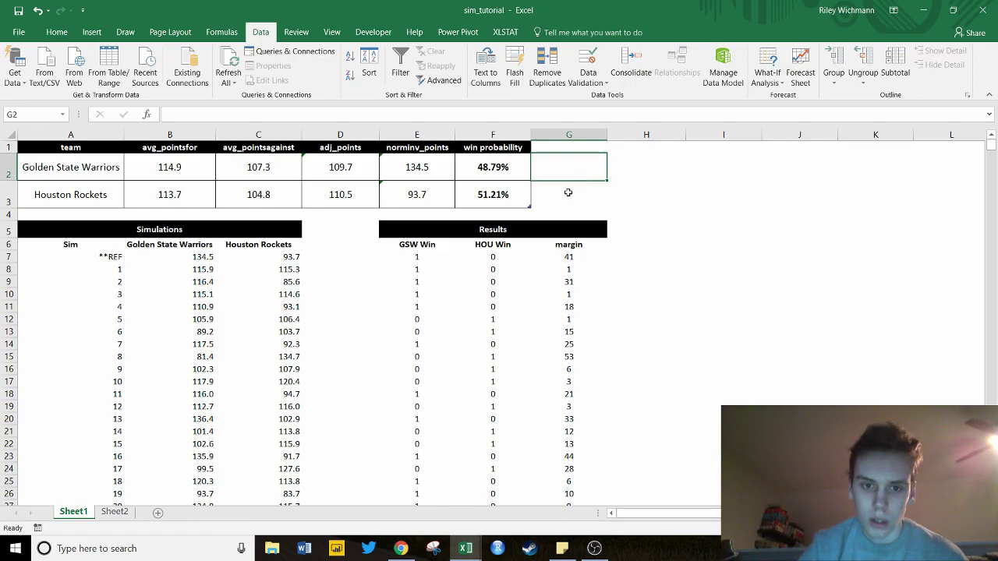
# - Check the F2 and F3 win-probability formulas and preview the open Excel workbooks
pyautogui.click(485, 166)
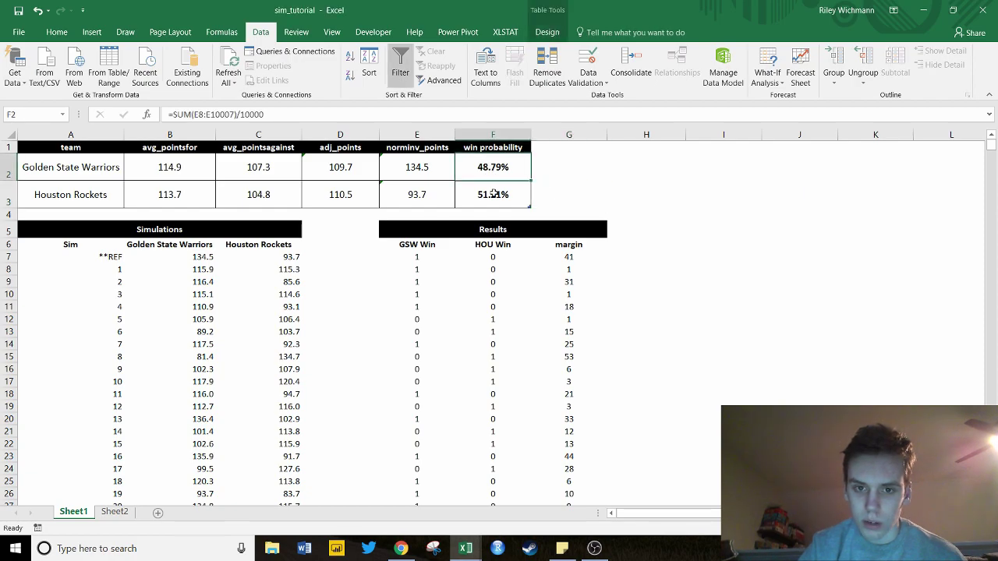
pyautogui.click(503, 194)
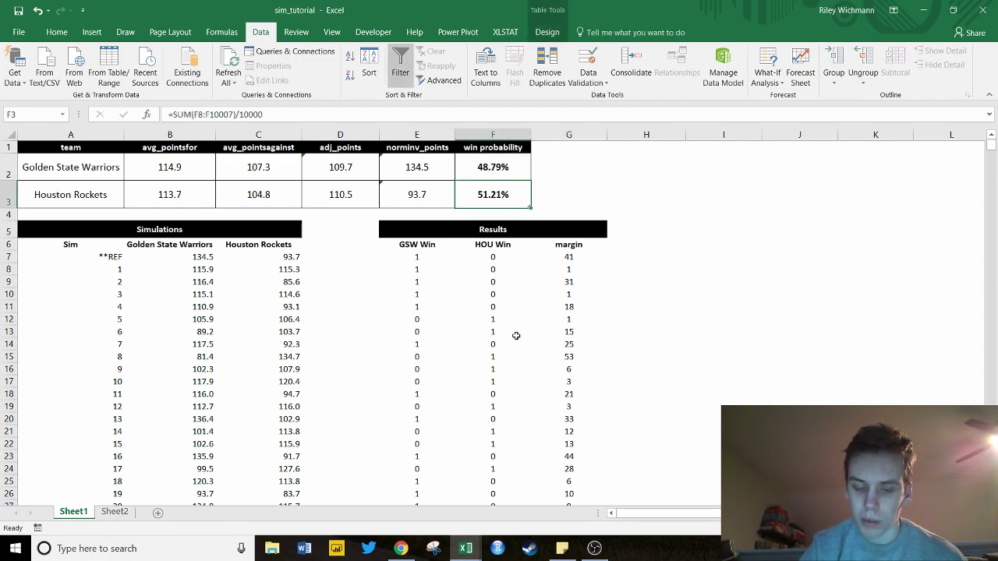
pyautogui.click(466, 545)
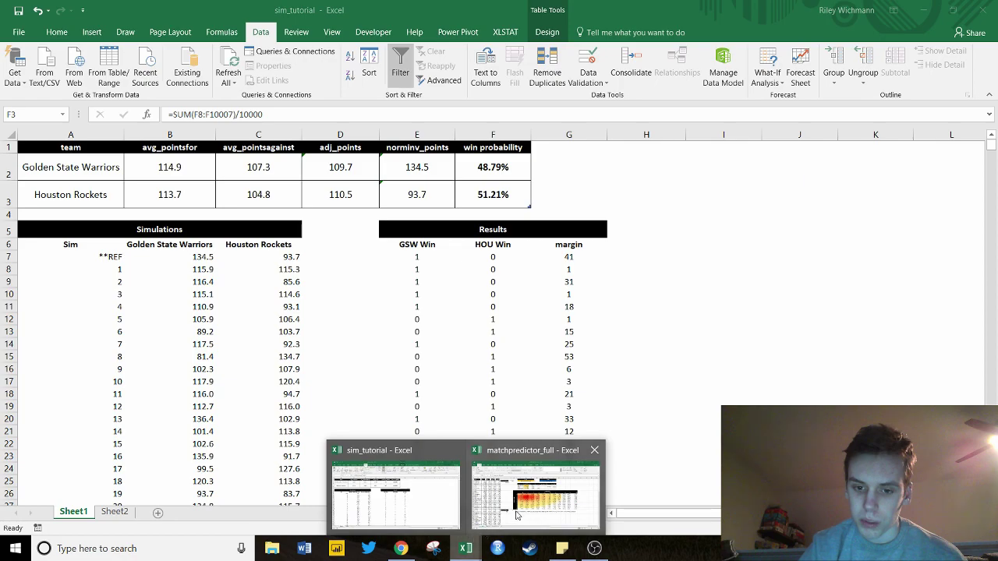
# - Switch to matchpredictor_full and review its draw odds, home expected goals, BTTS and Over 2.5 probabilities
pyautogui.click(522, 505)
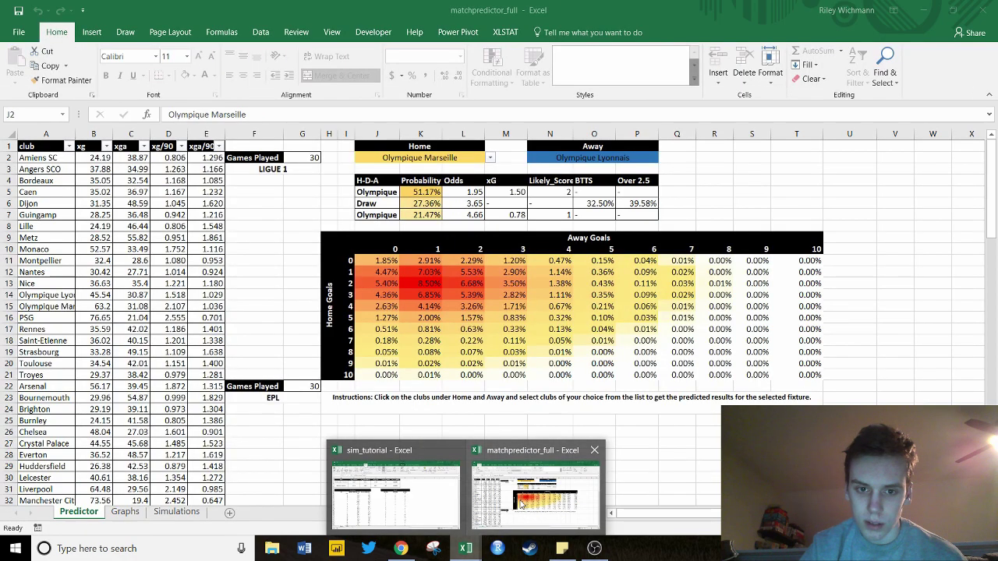
pyautogui.click(456, 202)
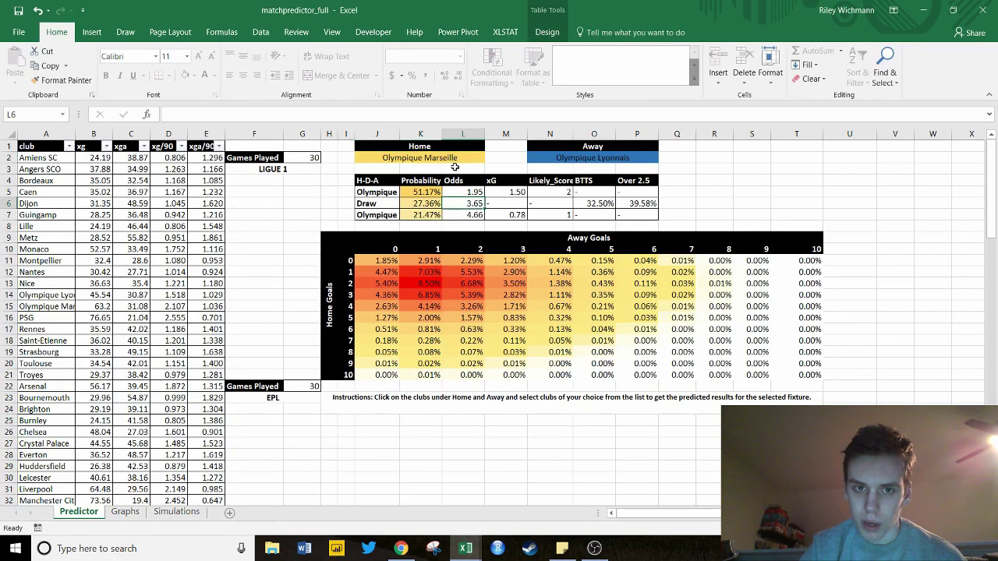
pyautogui.click(514, 192)
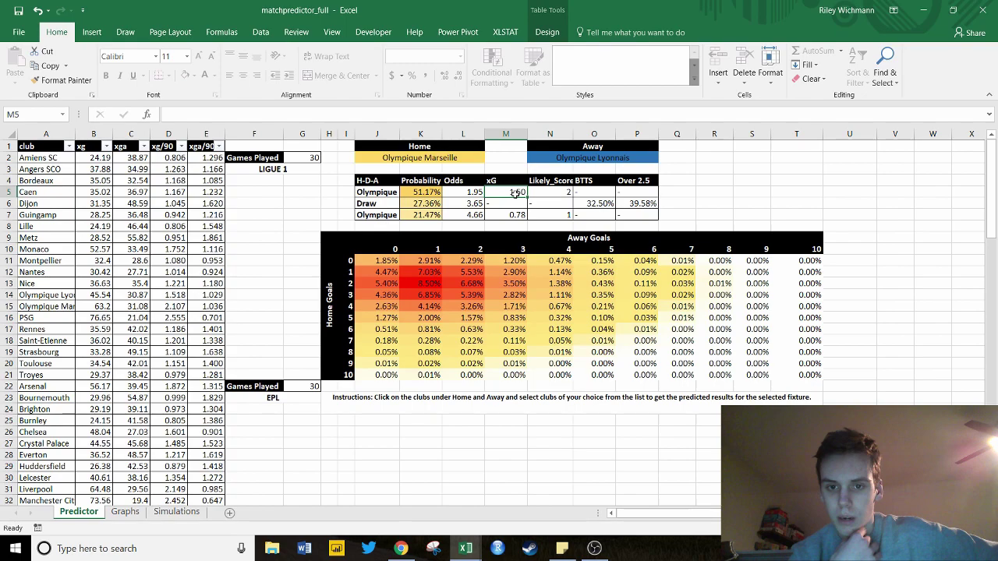
pyautogui.click(592, 201)
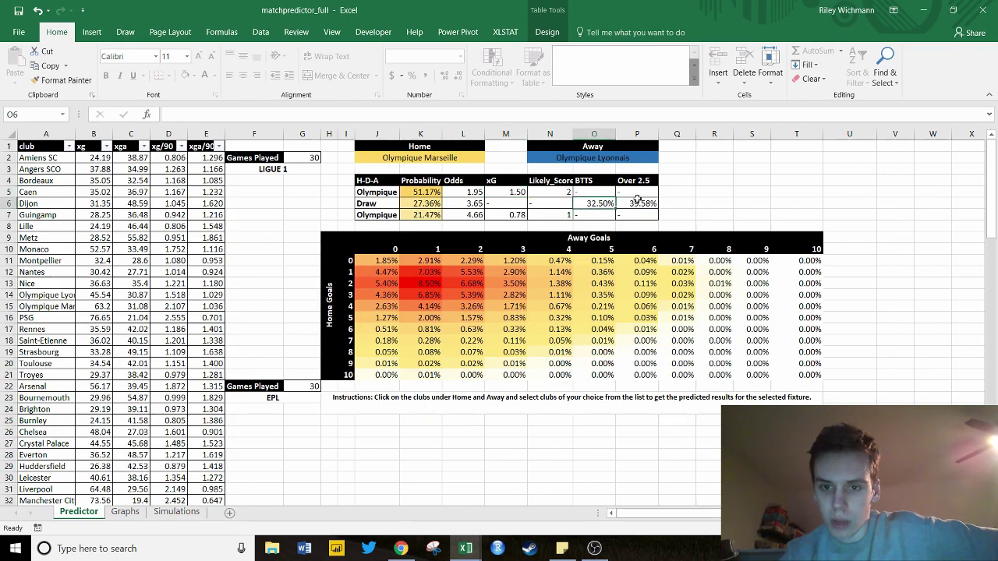
pyautogui.click(637, 201)
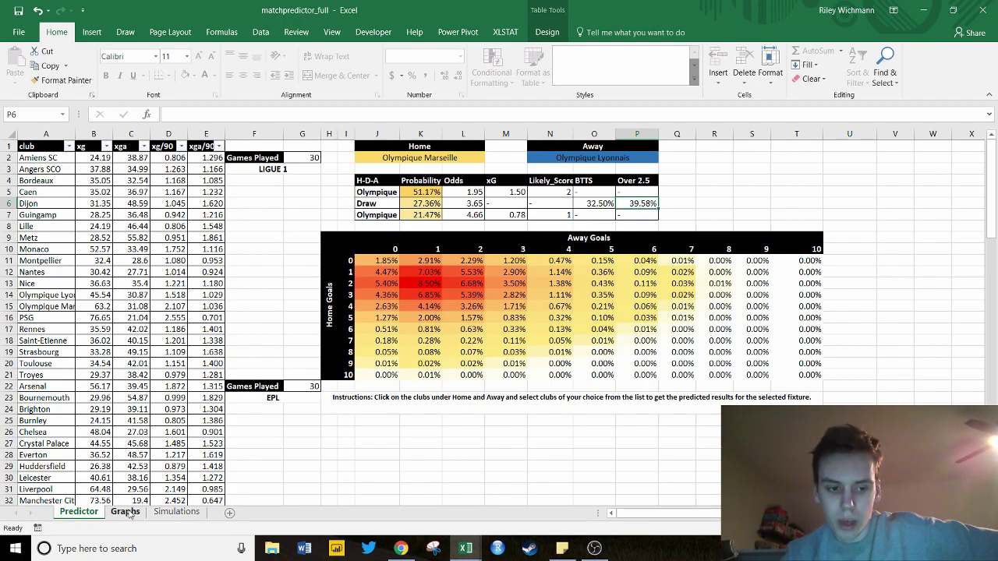
# - Examine the simulated match results and the expected Points summary on the Simulations sheet
pyautogui.click(160, 512)
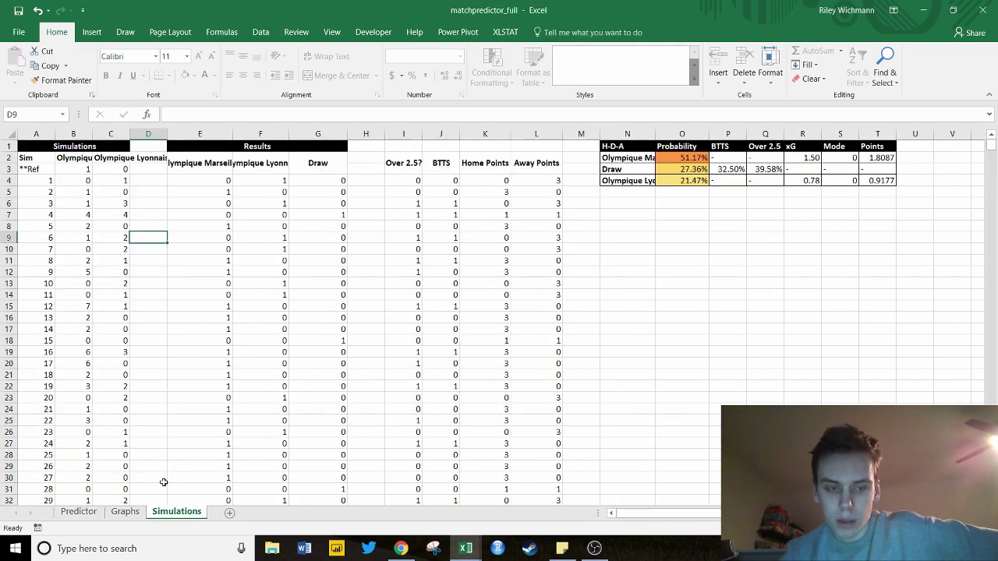
pyautogui.click(272, 203)
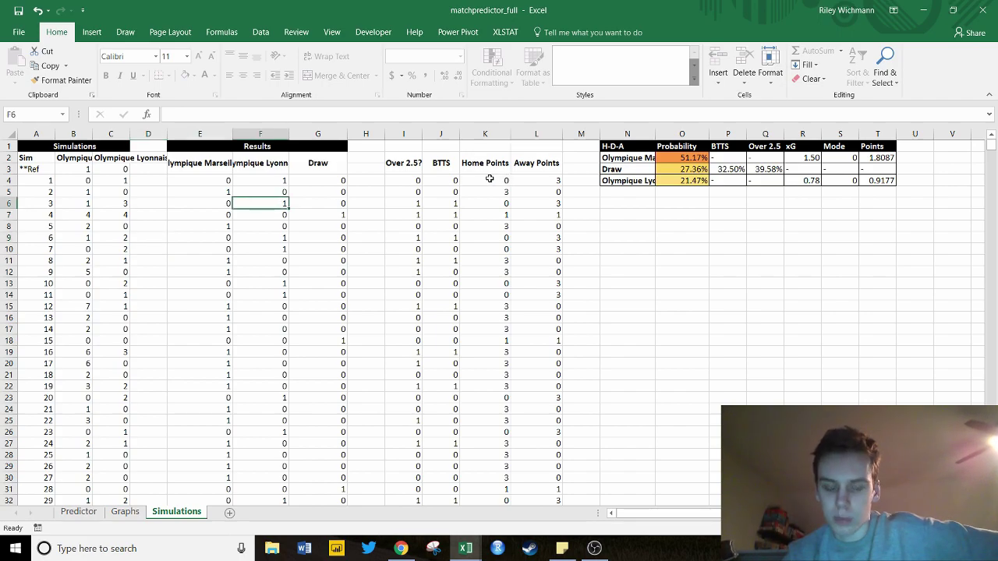
pyautogui.click(282, 183)
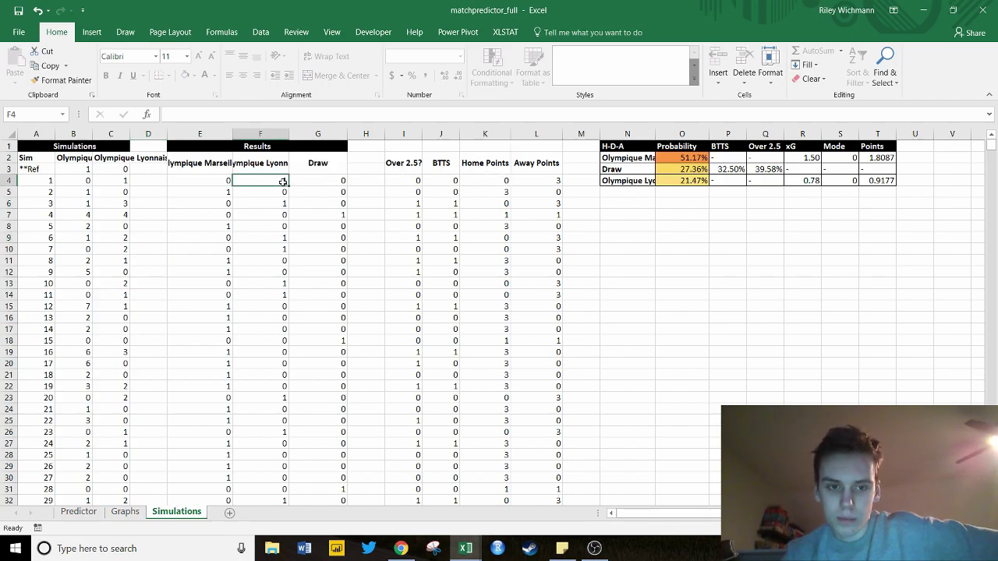
pyautogui.click(323, 184)
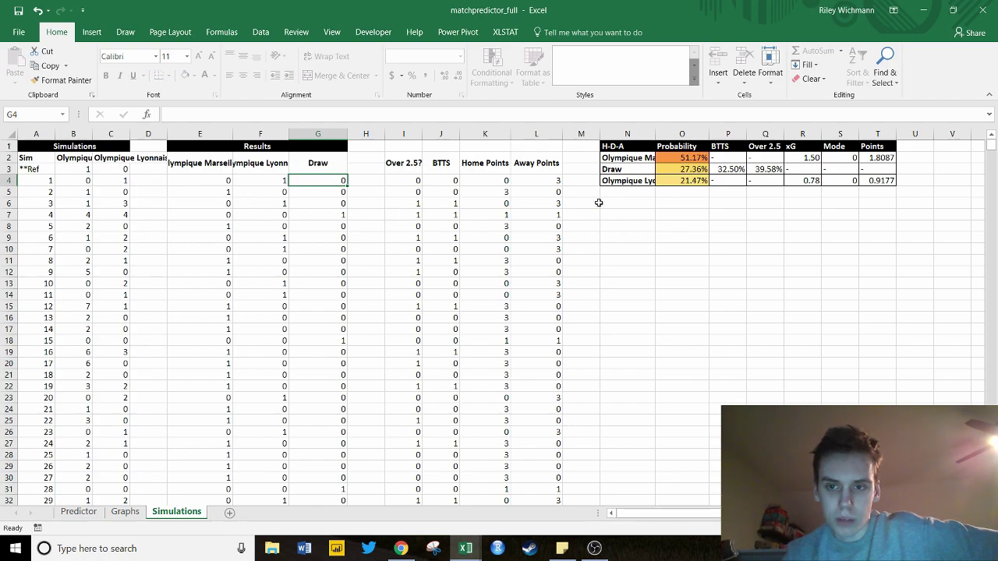
pyautogui.click(895, 158)
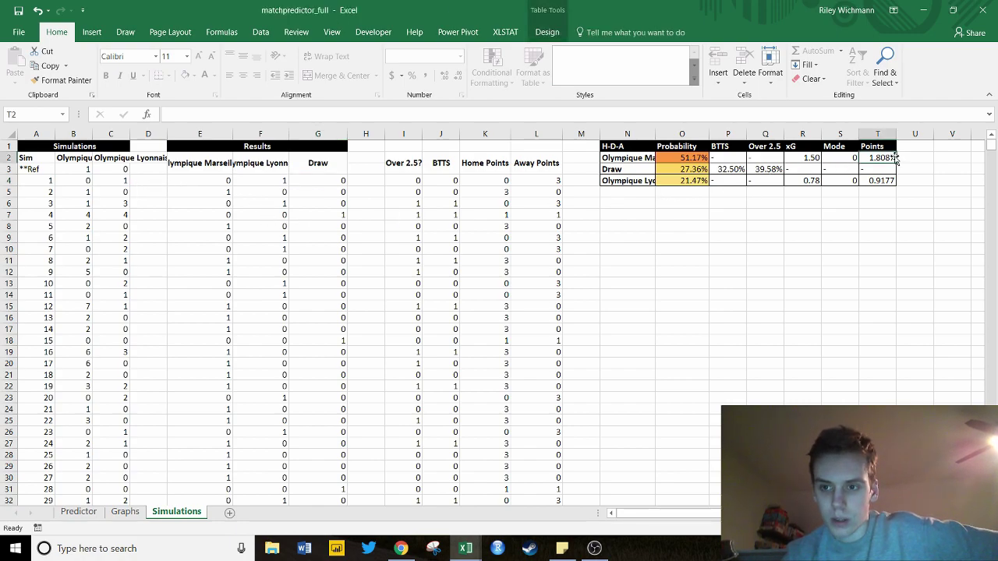
# - View the Graphs sheet, select away club Olympique Lyonnais on the Predictor sheet, and bring Chrome forward
pyautogui.click(124, 512)
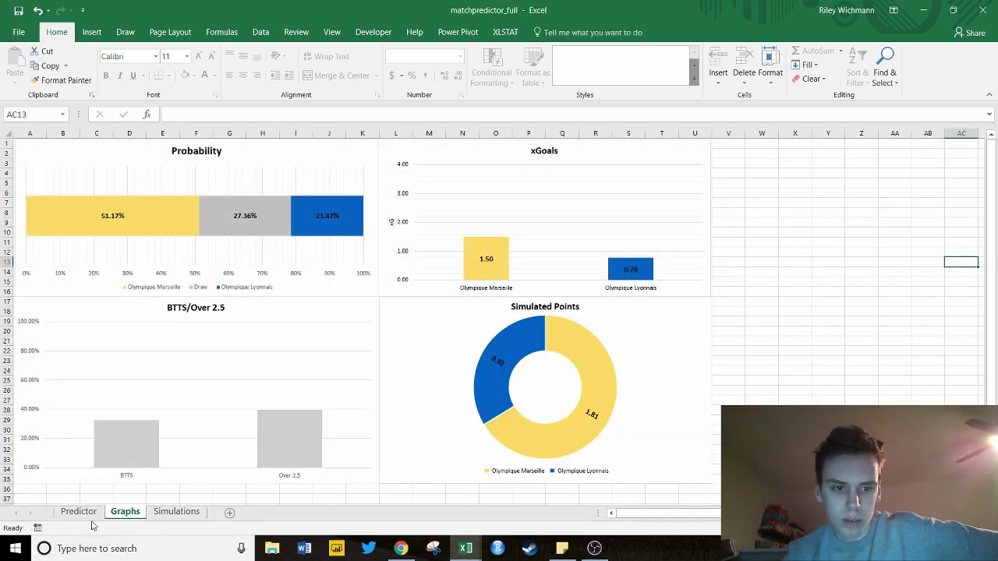
pyautogui.click(83, 518)
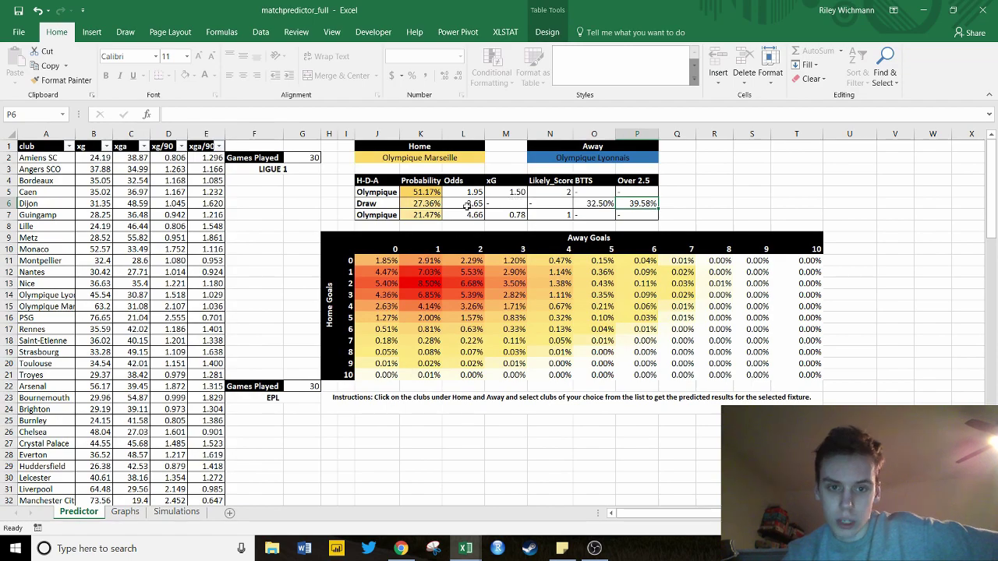
pyautogui.click(621, 156)
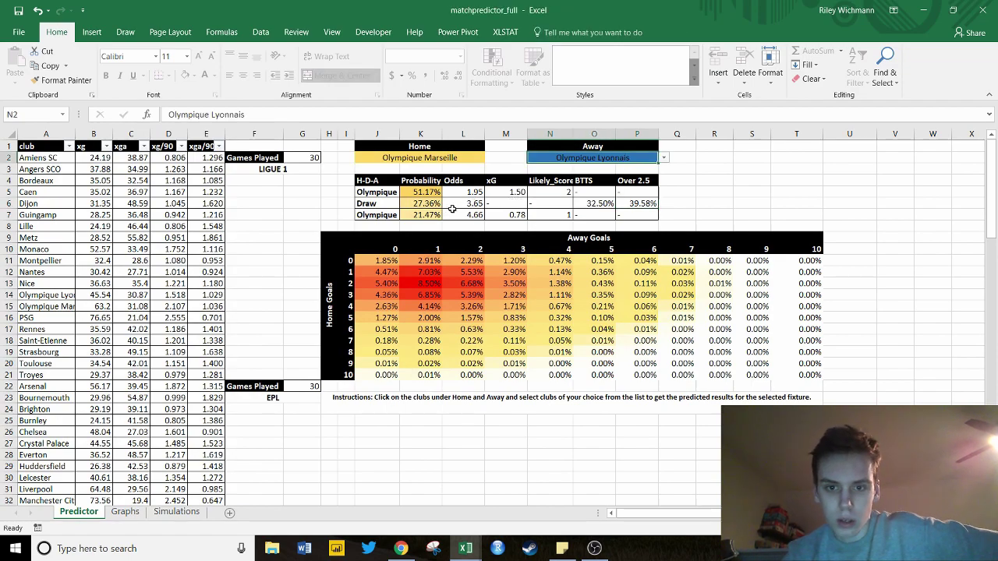
pyautogui.click(402, 550)
# - Open WhoScored.com from the Football Statistics bookmark in a new tab and scroll its page
pyautogui.click(271, 9)
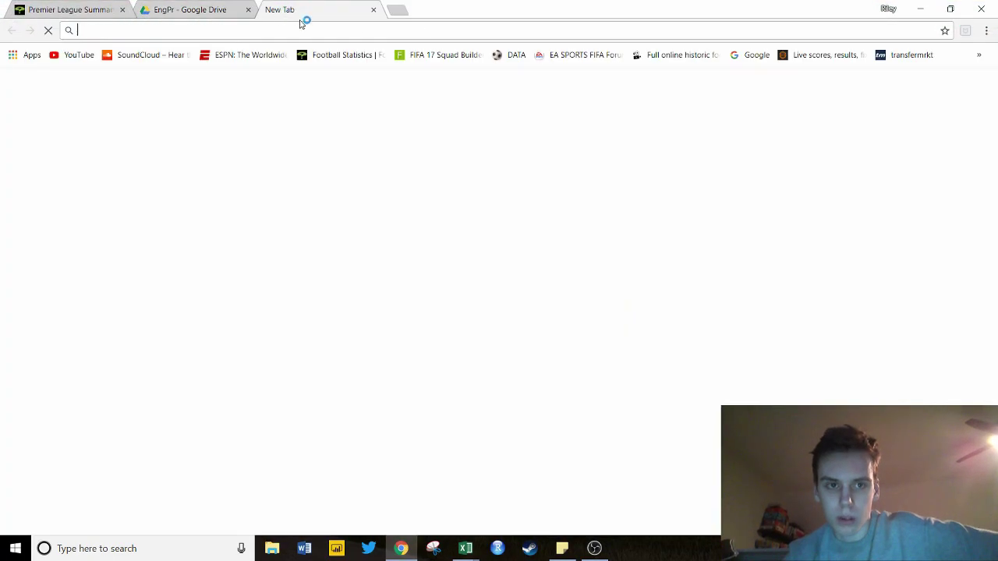
pyautogui.click(373, 55)
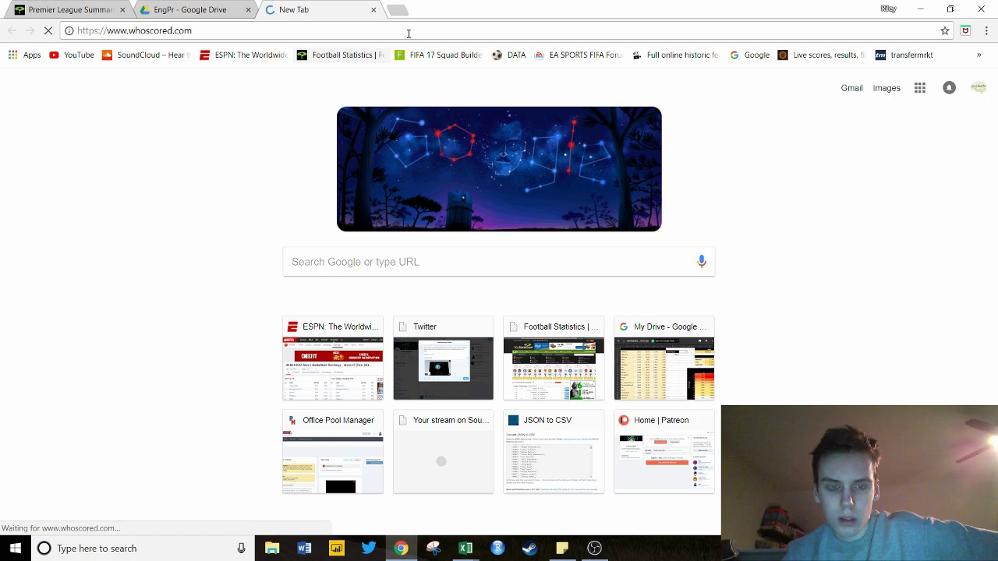
pyautogui.scroll(-3, 522, 205)
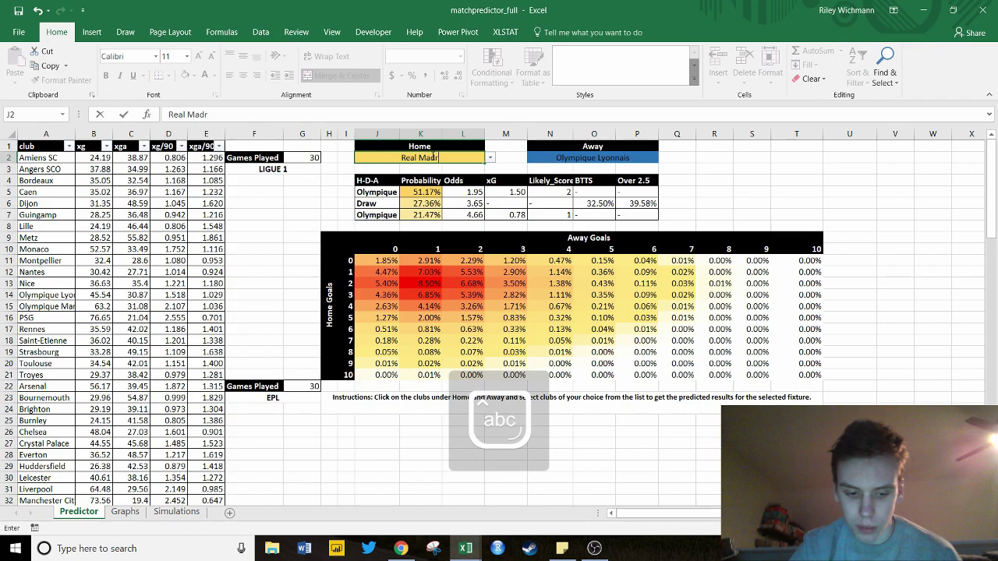
# - Set the match to Real Madrid at home in J2 against Barcelona in N2
pyautogui.write('id')
pyautogui.click(614, 160)
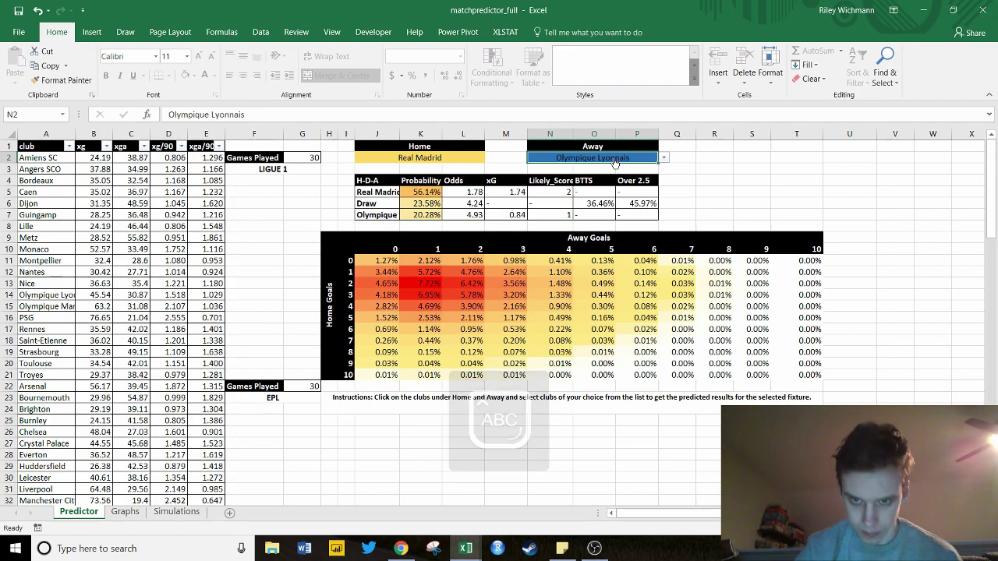
pyautogui.write('Barcel')
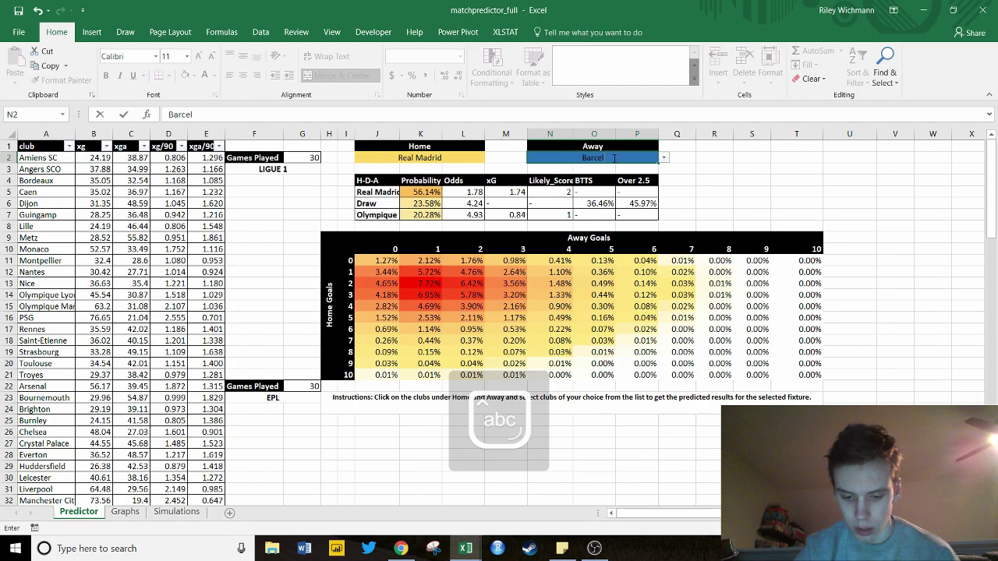
pyautogui.write('ona')
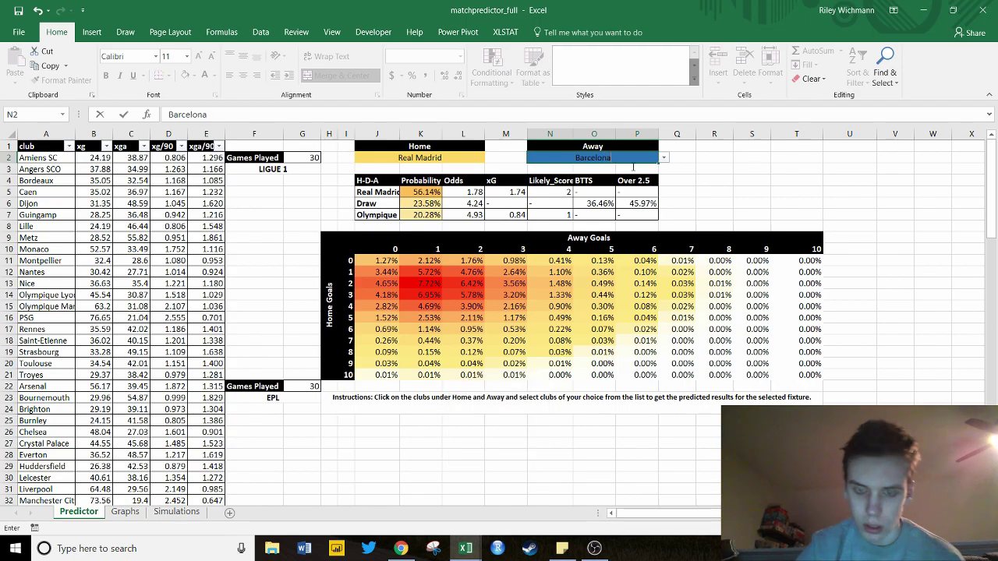
pyautogui.press('Return')
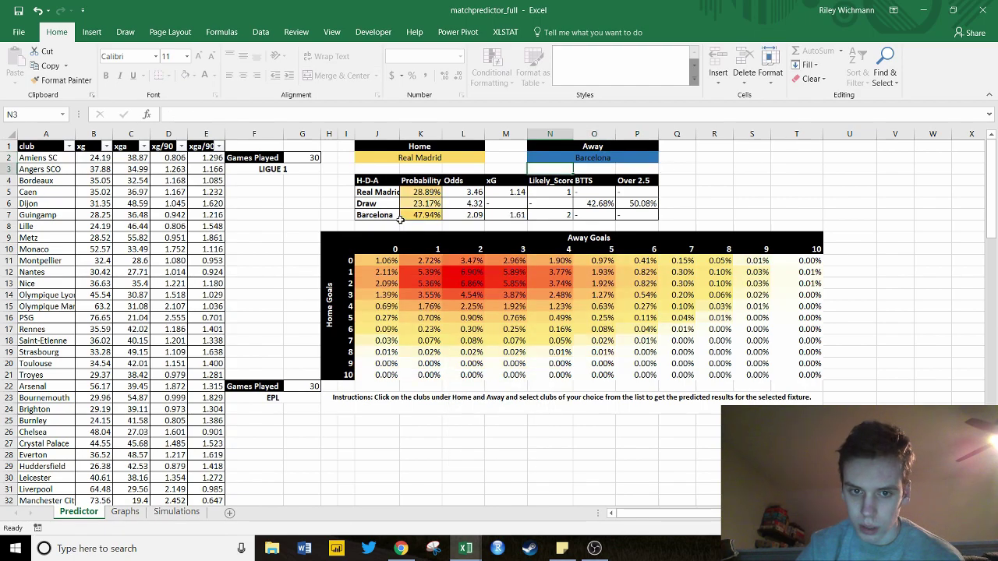
# - Review the prediction: Barcelona 47.94% win, odds, likely scores, 42.68% BTTS, 3.87% for 3–3
pyautogui.click(423, 212)
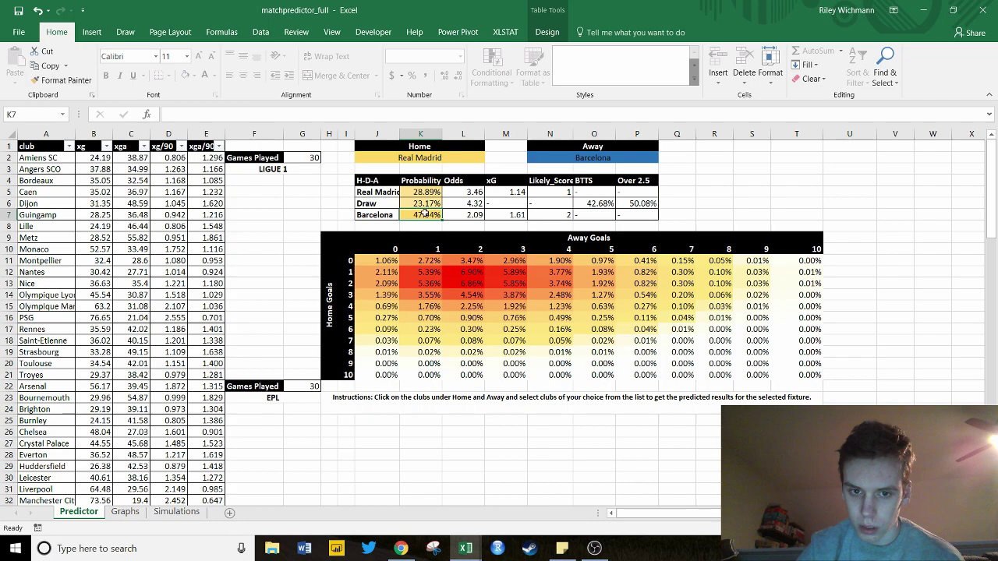
pyautogui.click(477, 214)
pyautogui.click(473, 203)
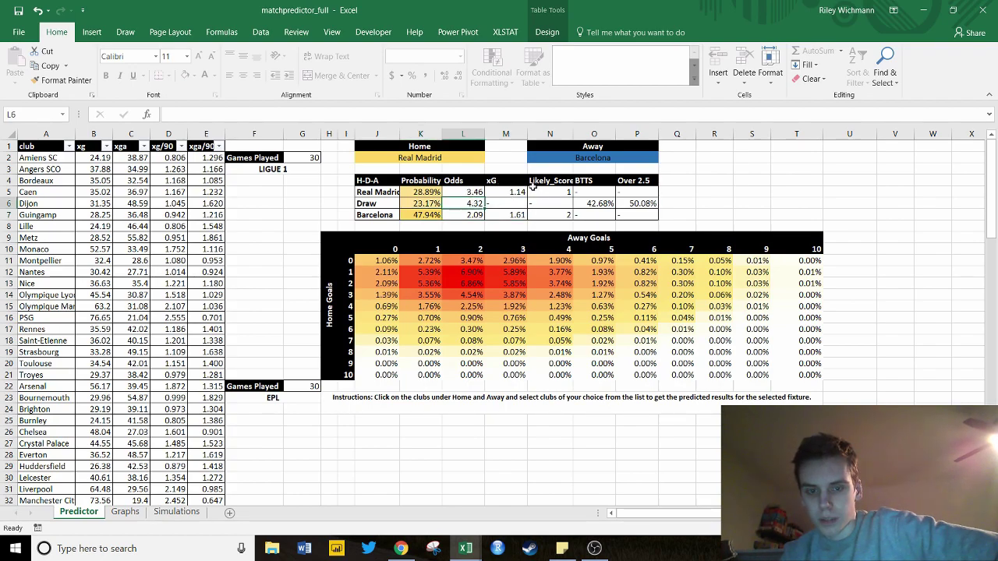
pyautogui.click(563, 192)
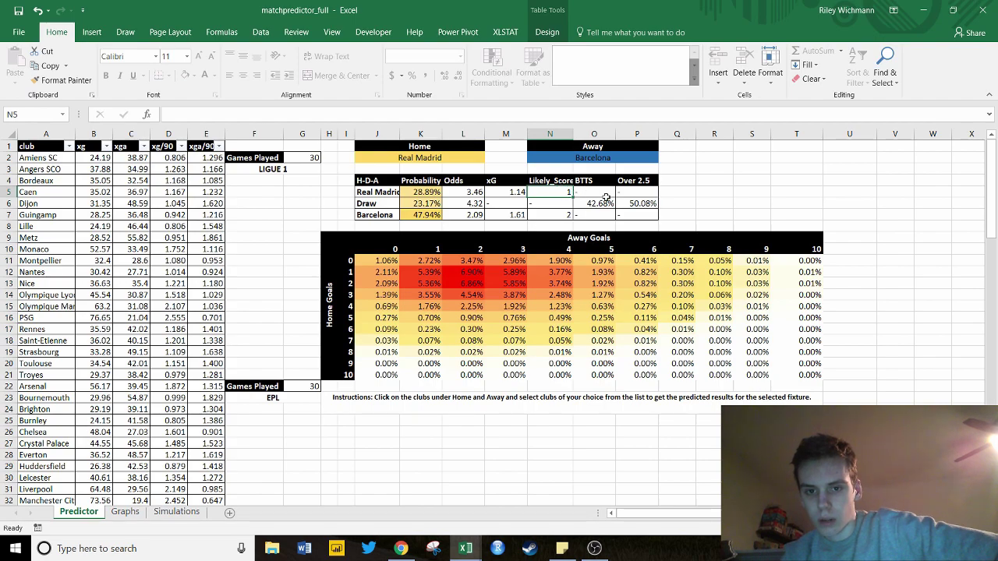
pyautogui.click(605, 204)
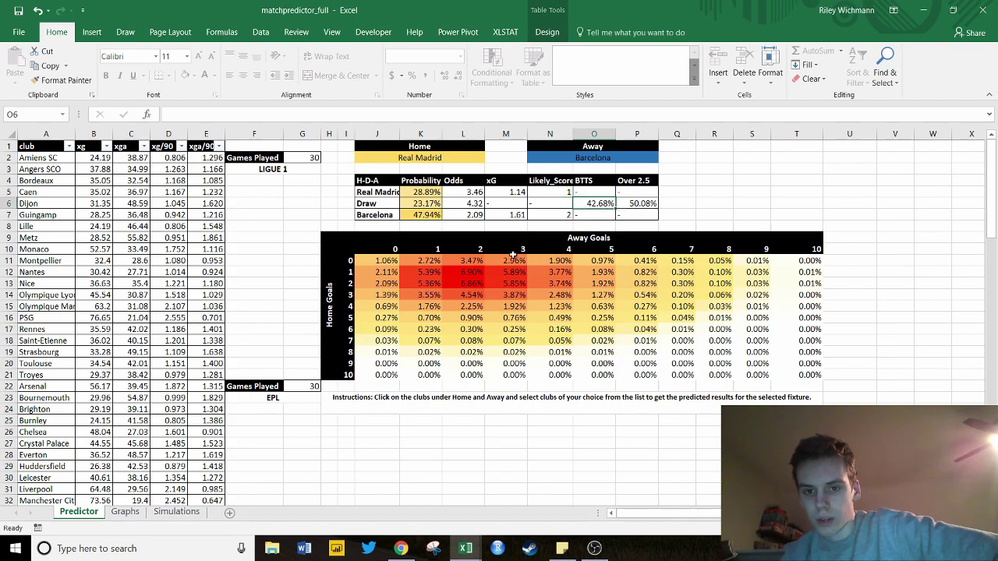
pyautogui.click(540, 214)
pyautogui.click(493, 295)
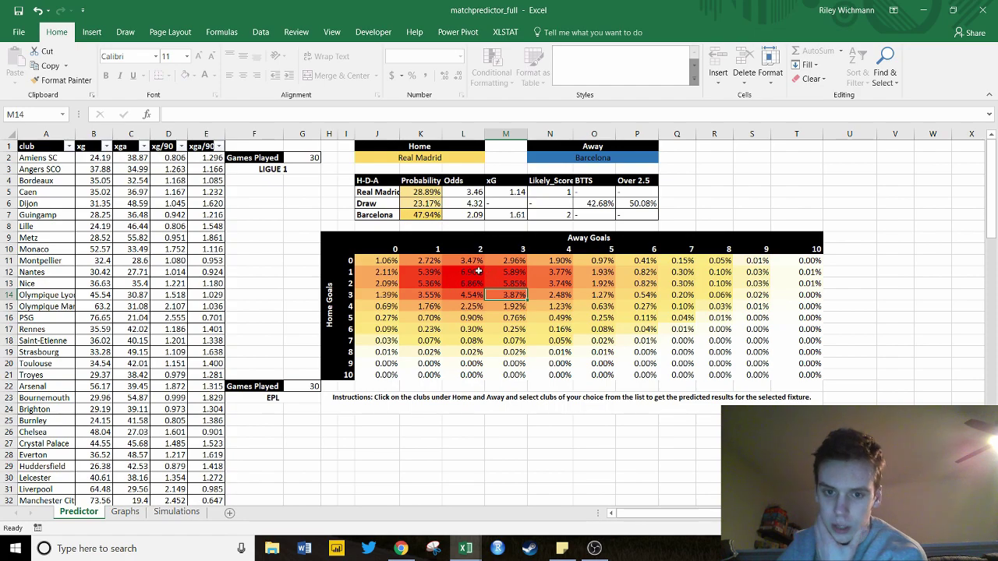
# - Switch to the Simulations sheet and open Excel's taskbar list of recent workbooks
pyautogui.click(162, 513)
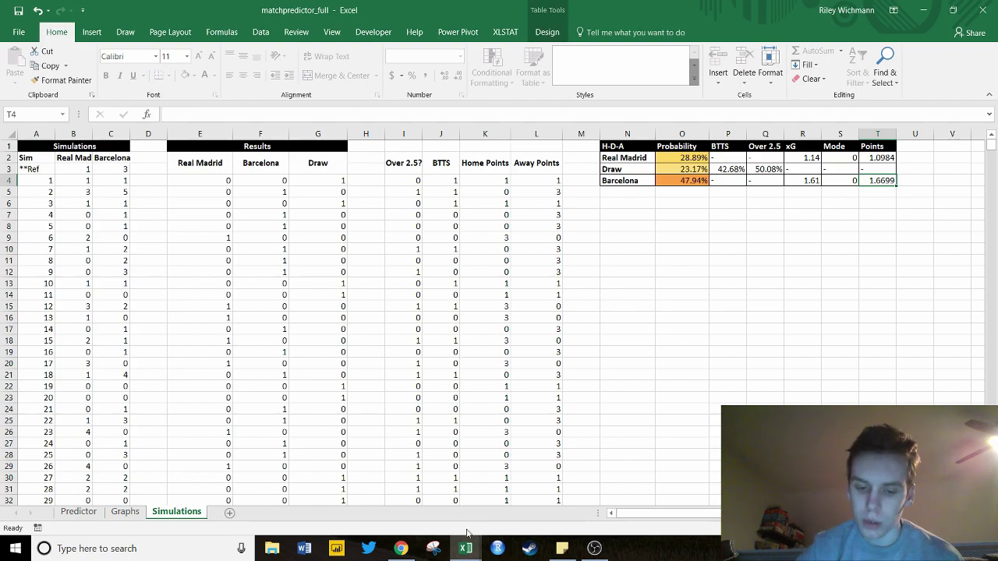
pyautogui.moveTo(466, 548)
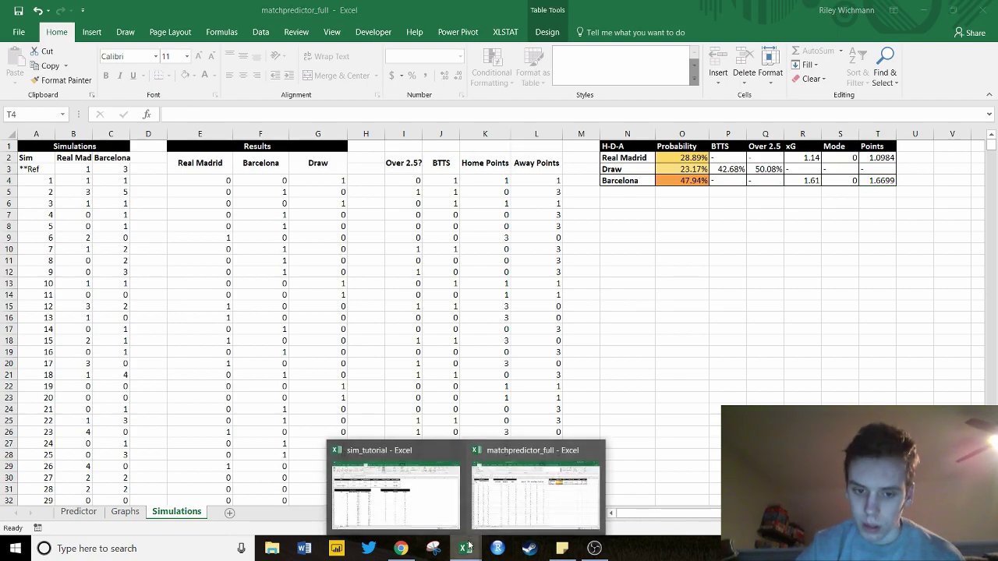
pyautogui.rightClick(466, 548)
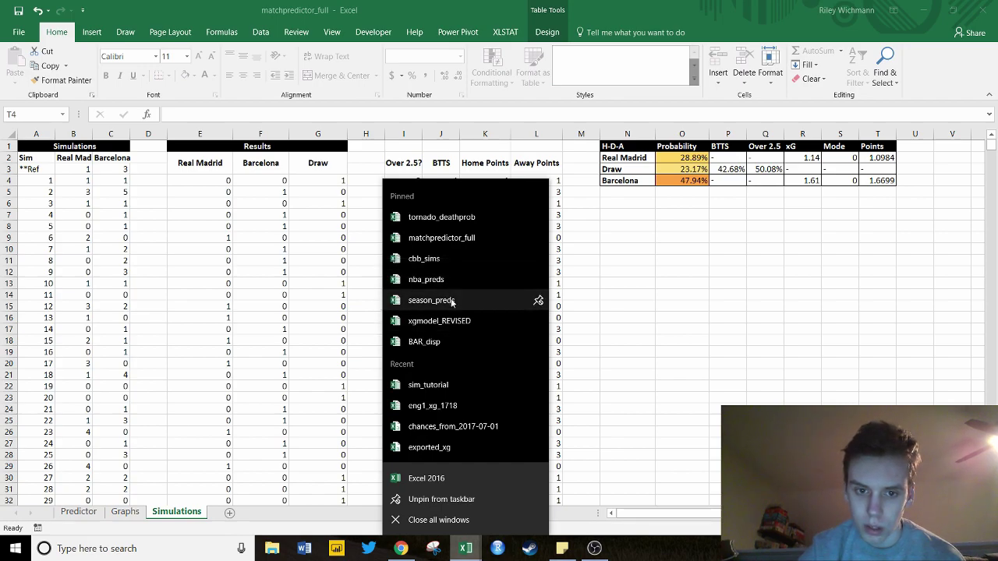
# - Open season_preds from the jump list, showing Manchester City at 102.2 points and 100.00% title odds
pyautogui.click(452, 303)
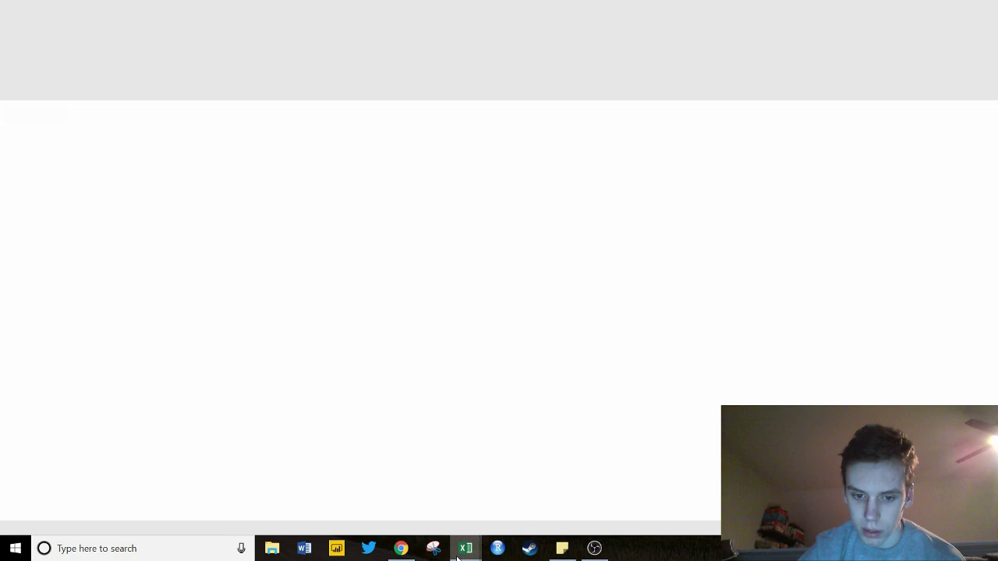
pyautogui.moveTo(465, 552)
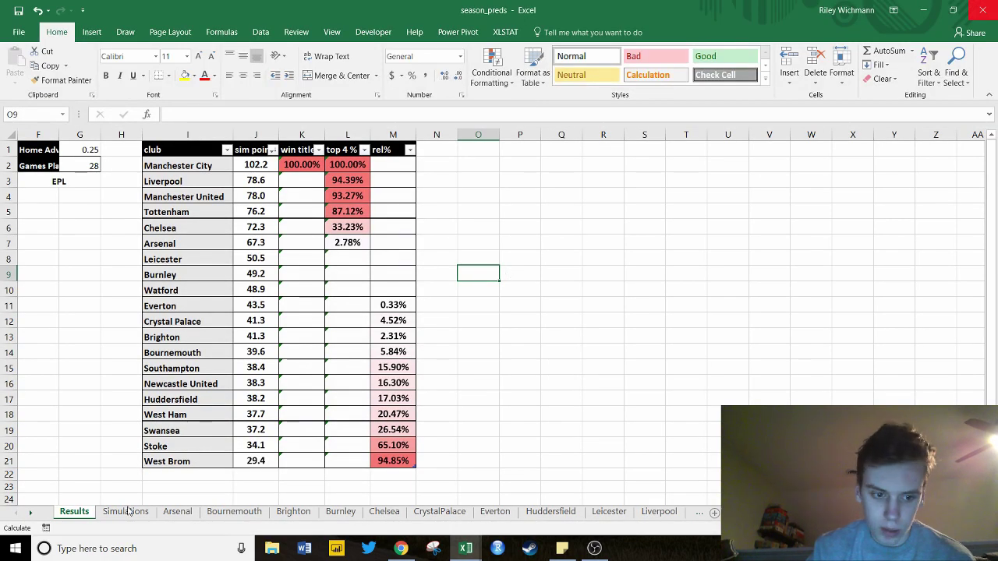
# - Review the Simulations and Results sheets' West Brom relegation and Arsenal top-4 formulas, ending on the Arsenal sheet
pyautogui.click(127, 511)
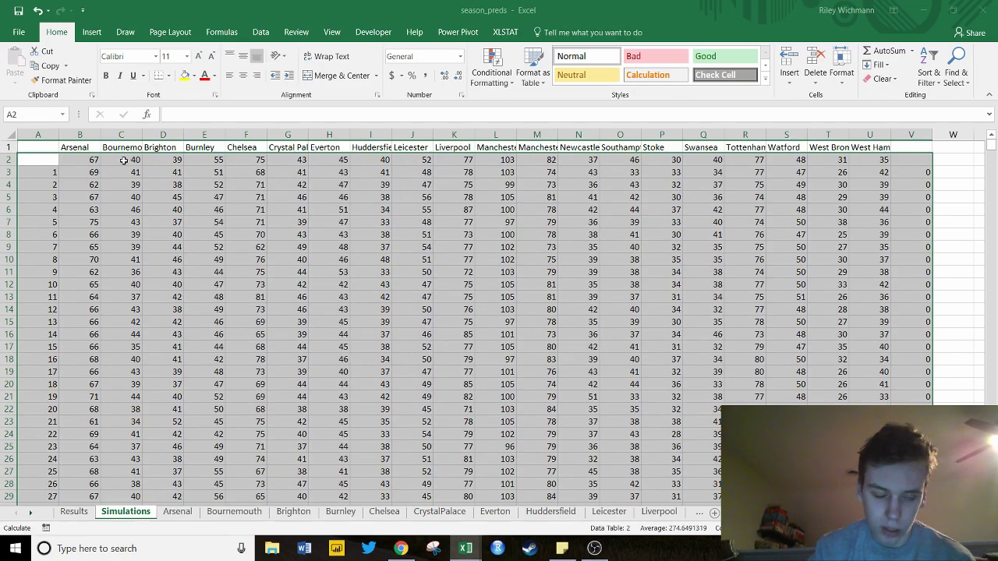
pyautogui.click(75, 512)
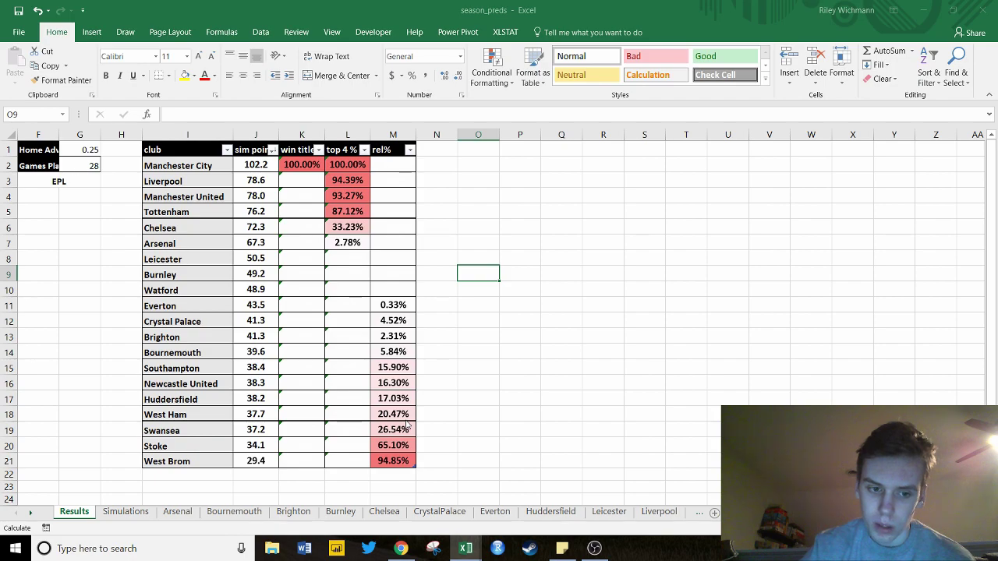
pyautogui.hotkey('ctrl', 'End')
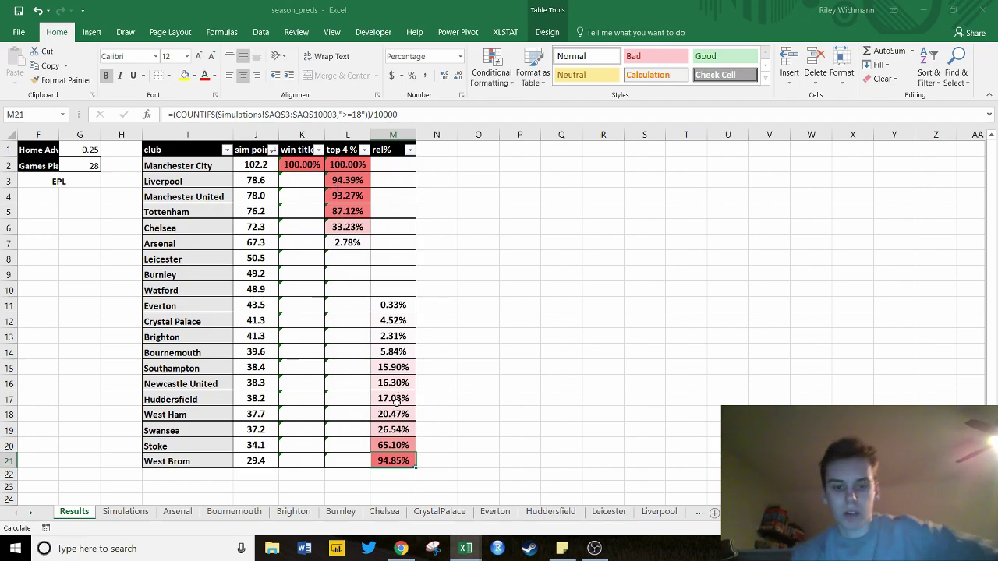
pyautogui.click(347, 242)
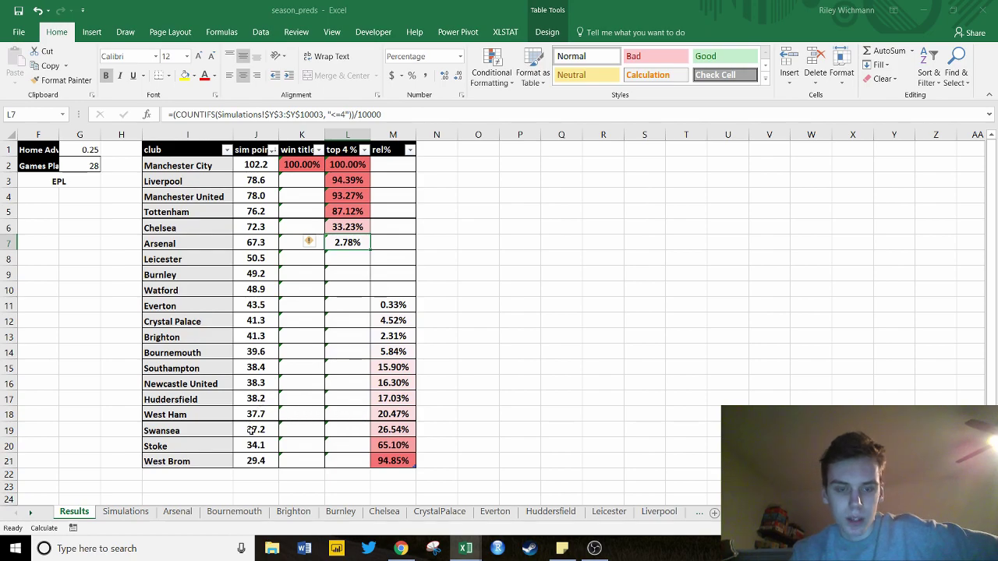
pyautogui.click(177, 515)
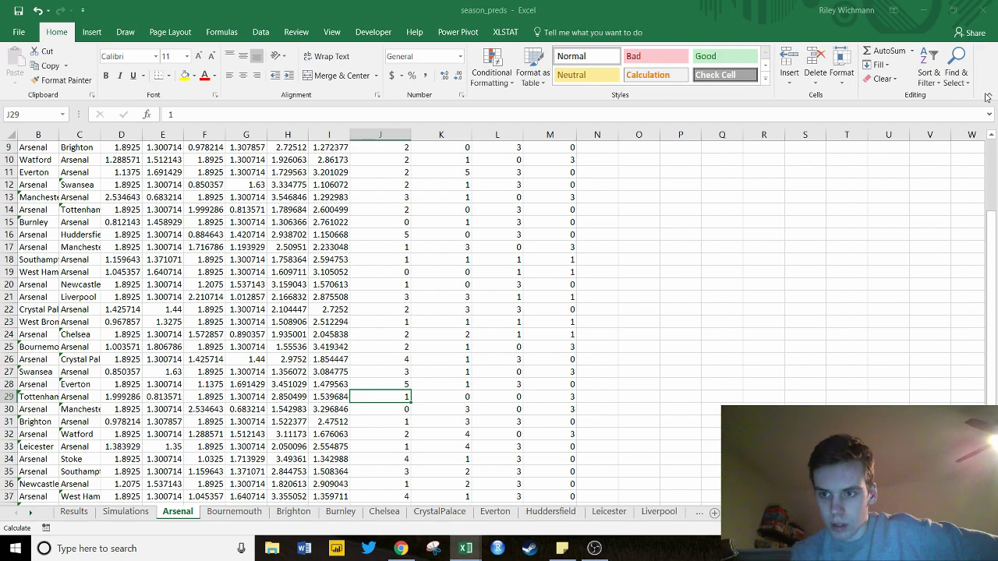
# - Close the season_preds workbook without saving changes
pyautogui.click(465, 548)
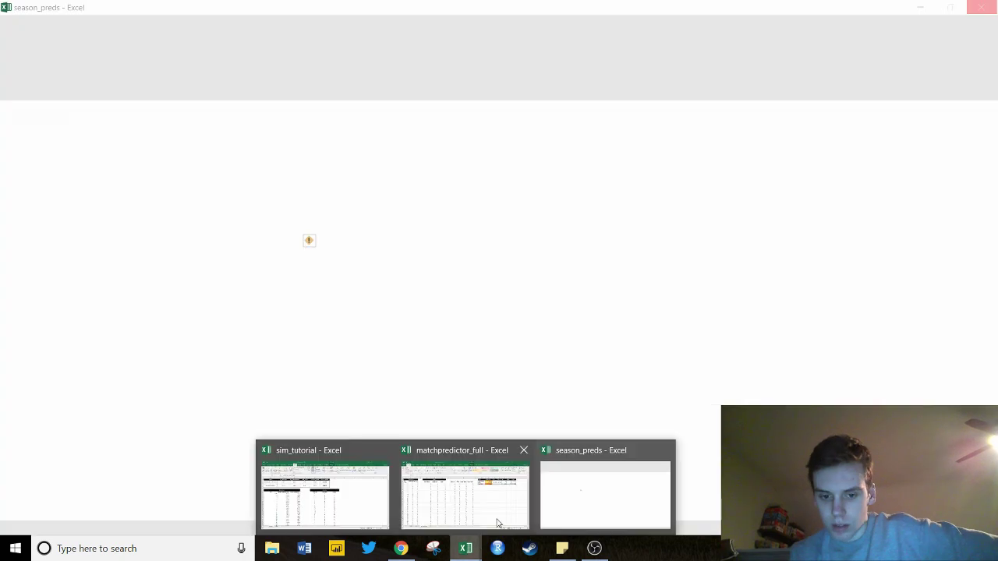
pyautogui.click(581, 492)
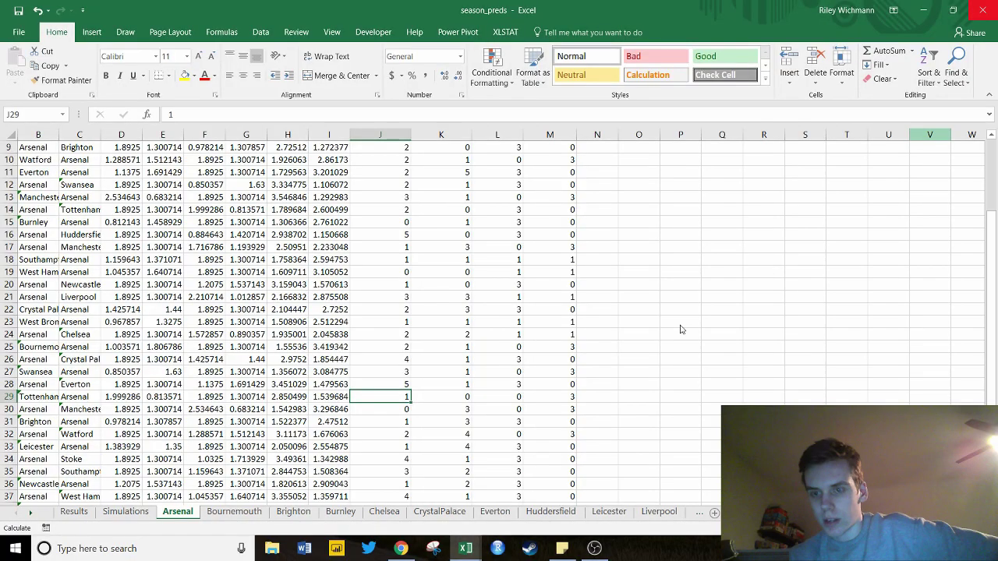
pyautogui.hotkey('alt', 'F4')
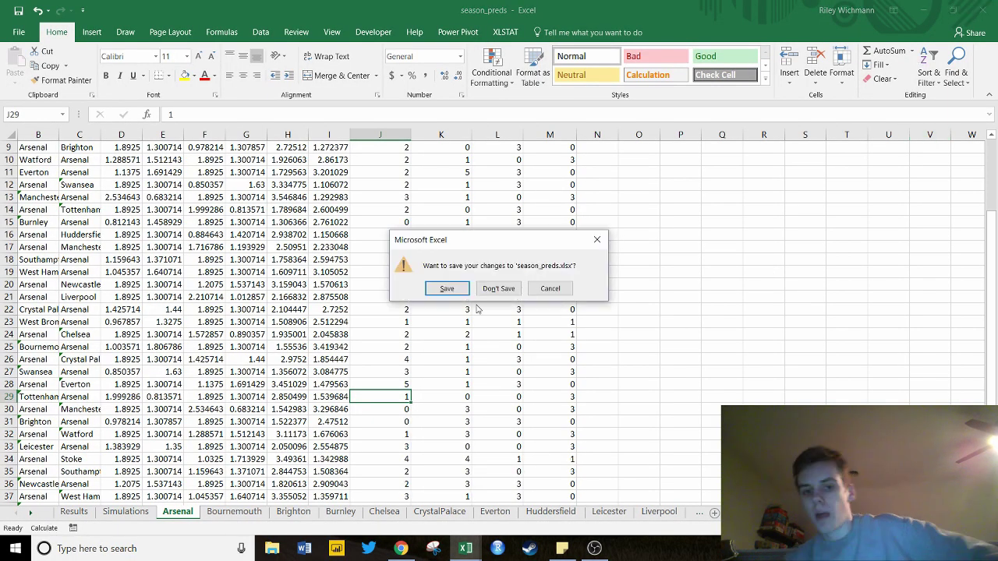
pyautogui.click(498, 287)
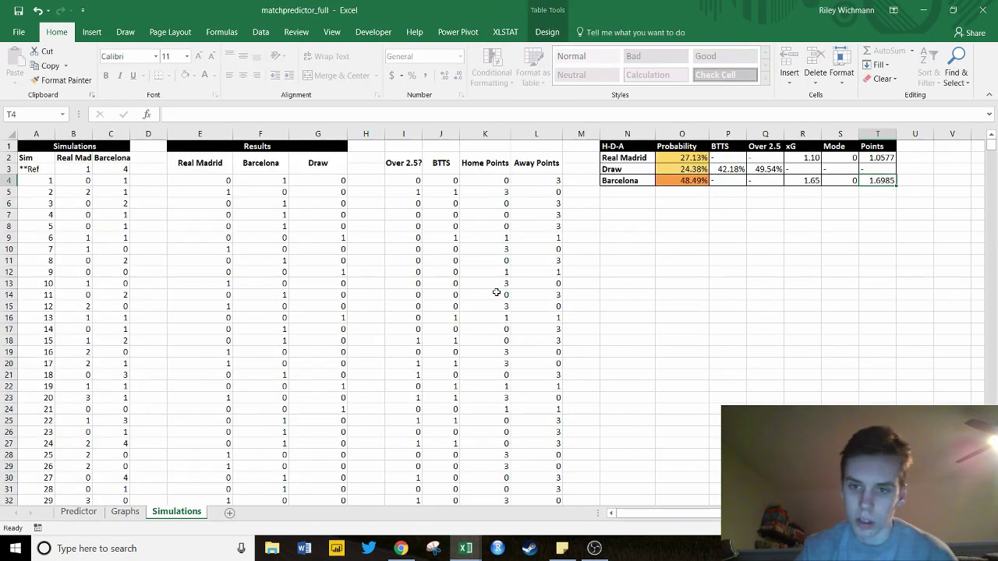
# - Browse the Graphs and Predictor sheets, then bring sim_tutorial forward showing 48.74% versus 51.26%
pyautogui.click(626, 259)
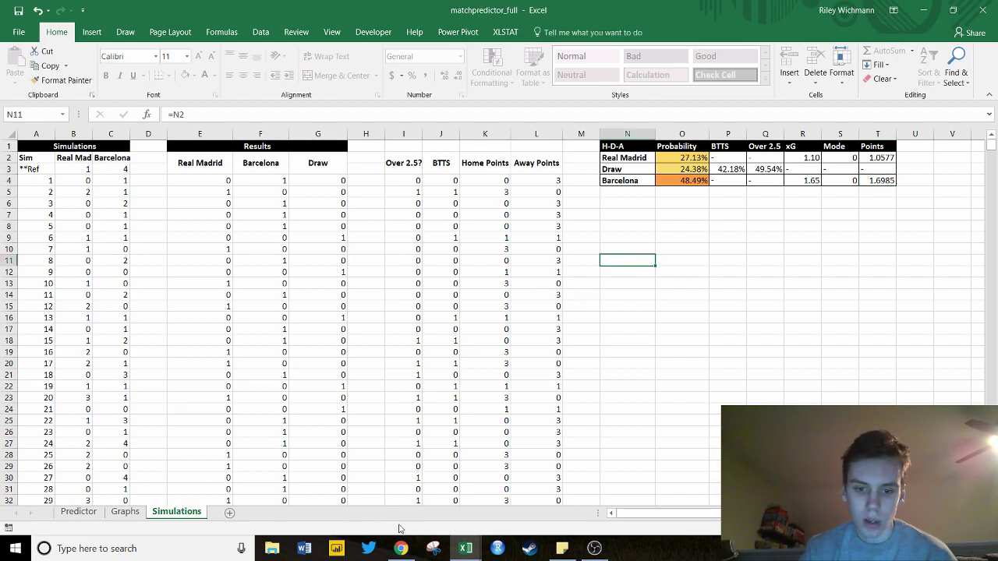
pyautogui.click(123, 513)
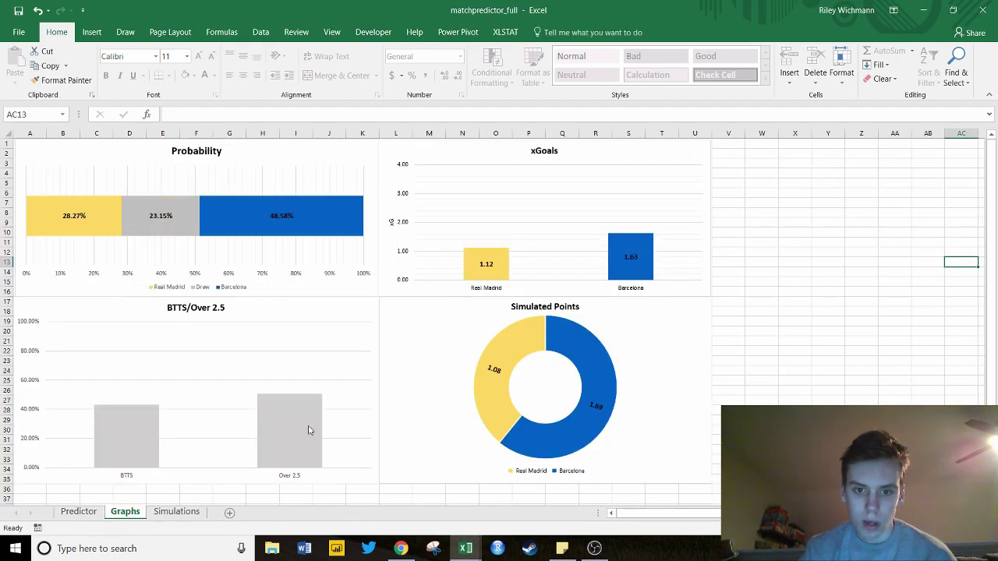
pyautogui.click(88, 517)
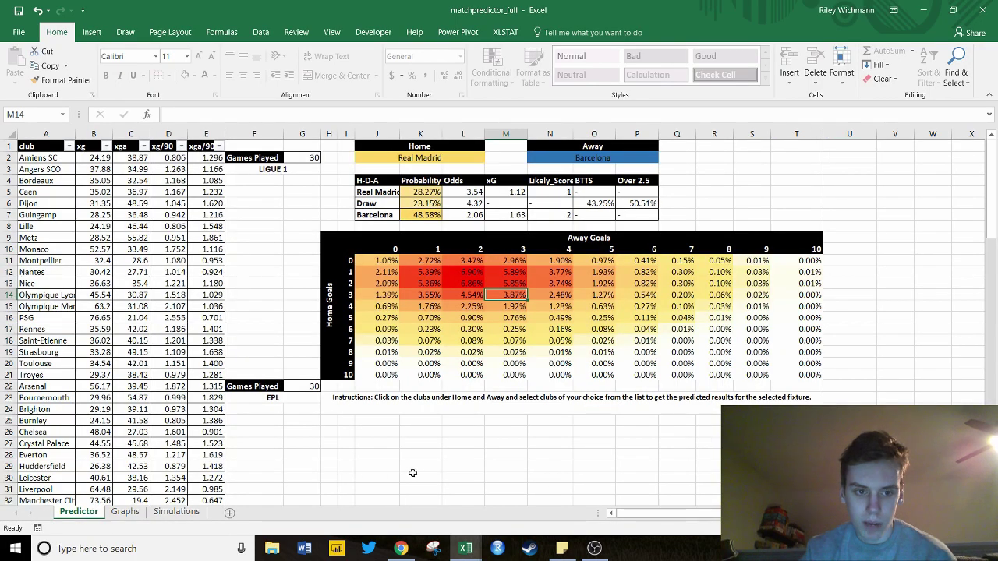
pyautogui.moveTo(479, 549)
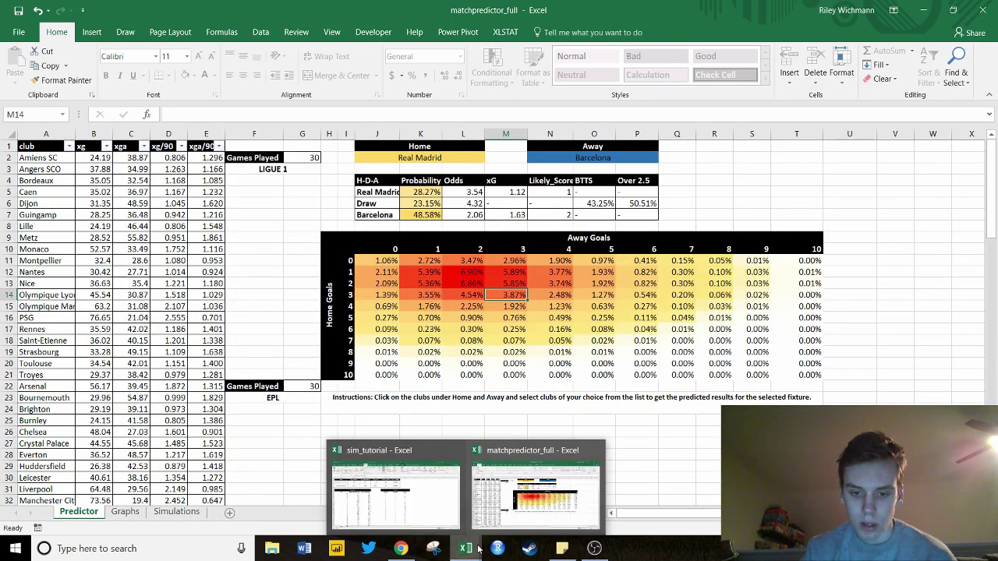
pyautogui.click(456, 521)
pyautogui.click(637, 287)
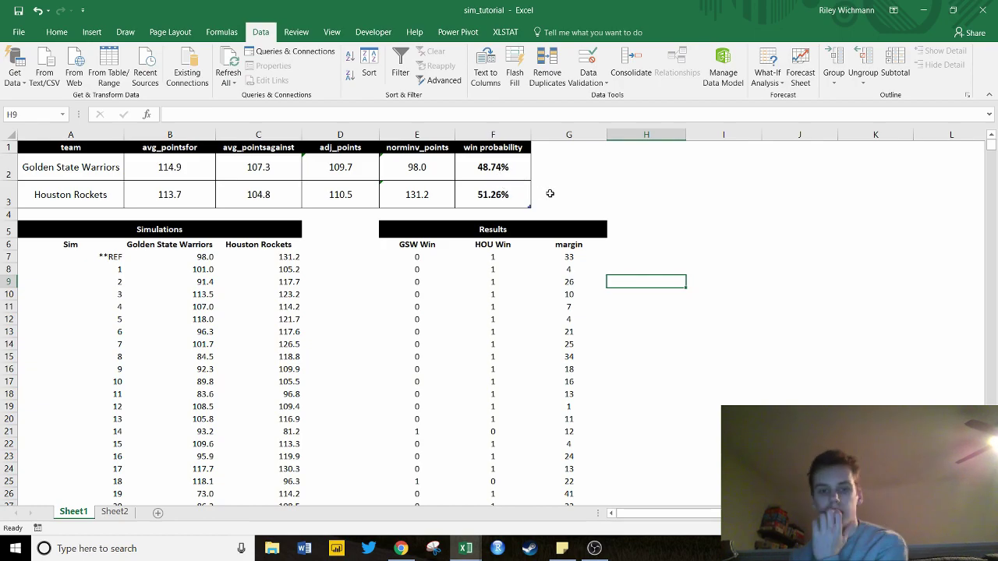
pyautogui.click(415, 165)
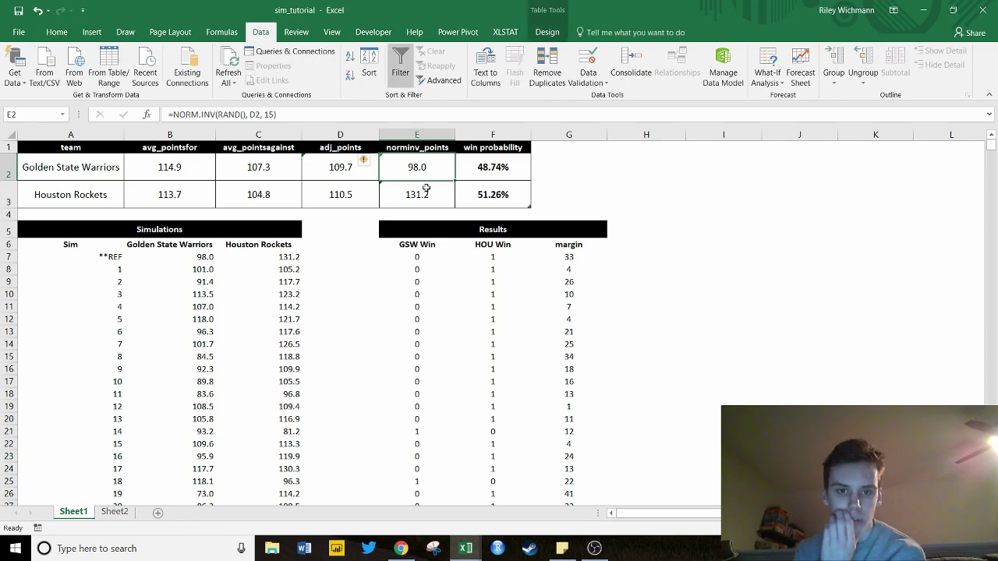
pyautogui.click(425, 189)
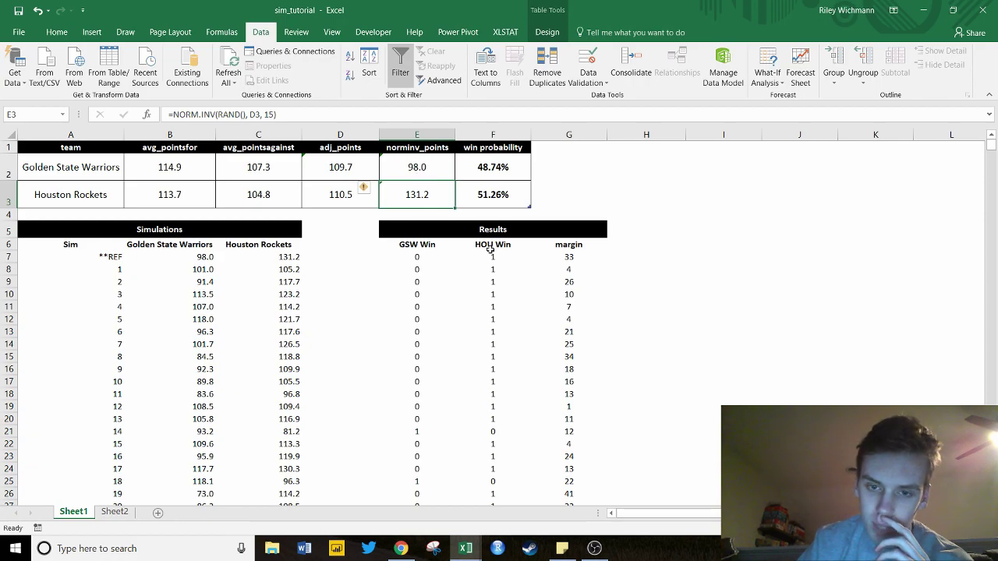
pyautogui.click(528, 260)
pyautogui.click(555, 257)
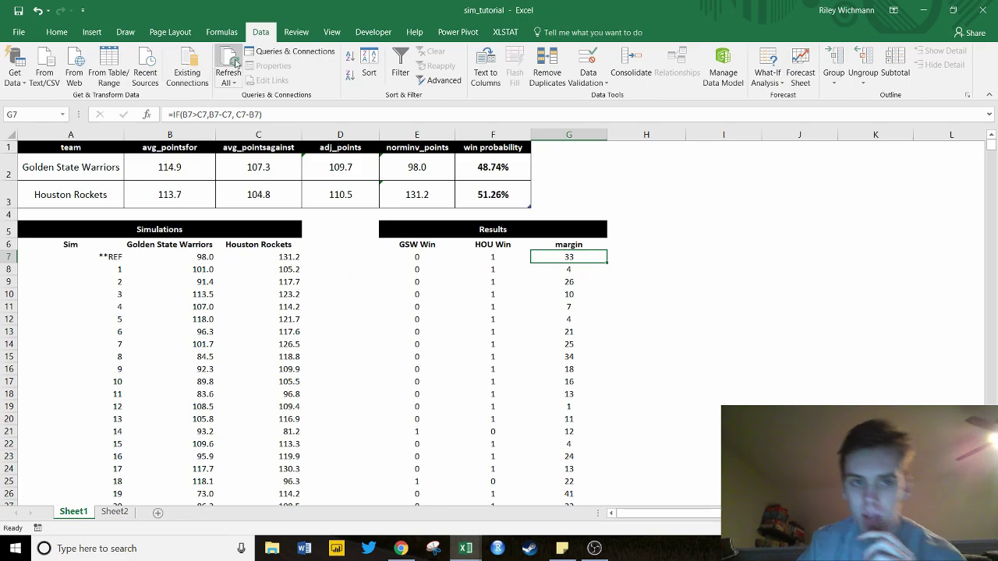
pyautogui.click(767, 77)
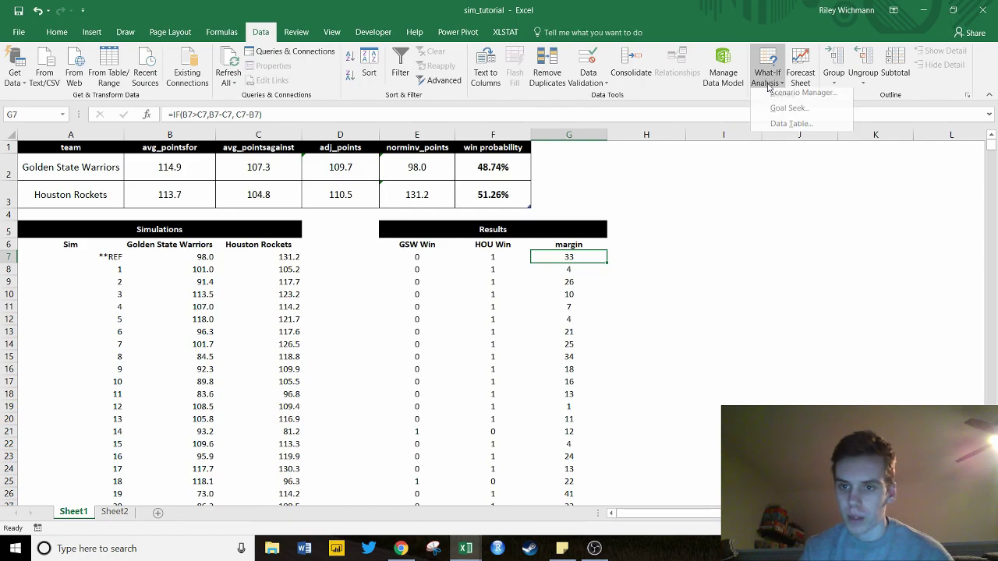
pyautogui.click(718, 218)
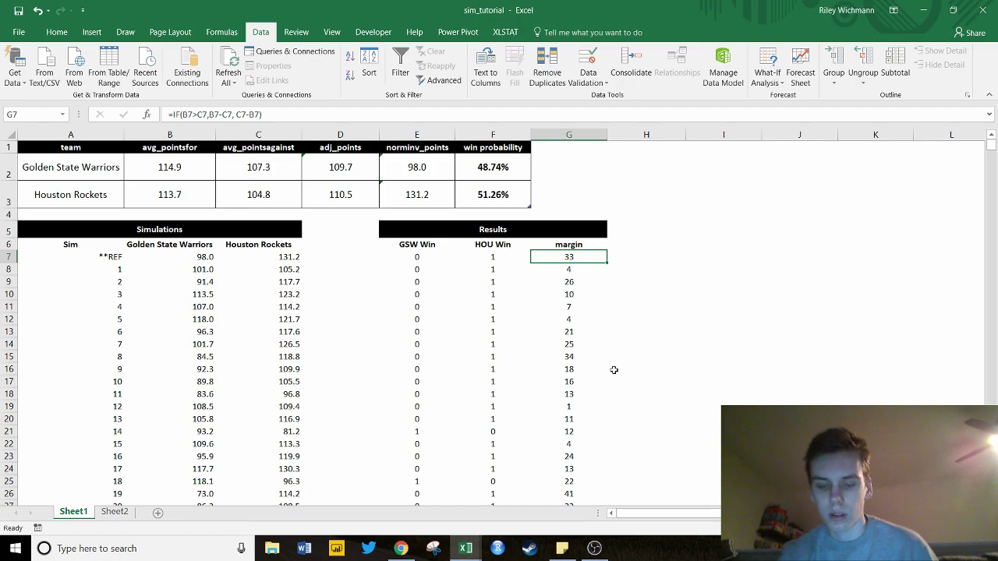
pyautogui.click(563, 308)
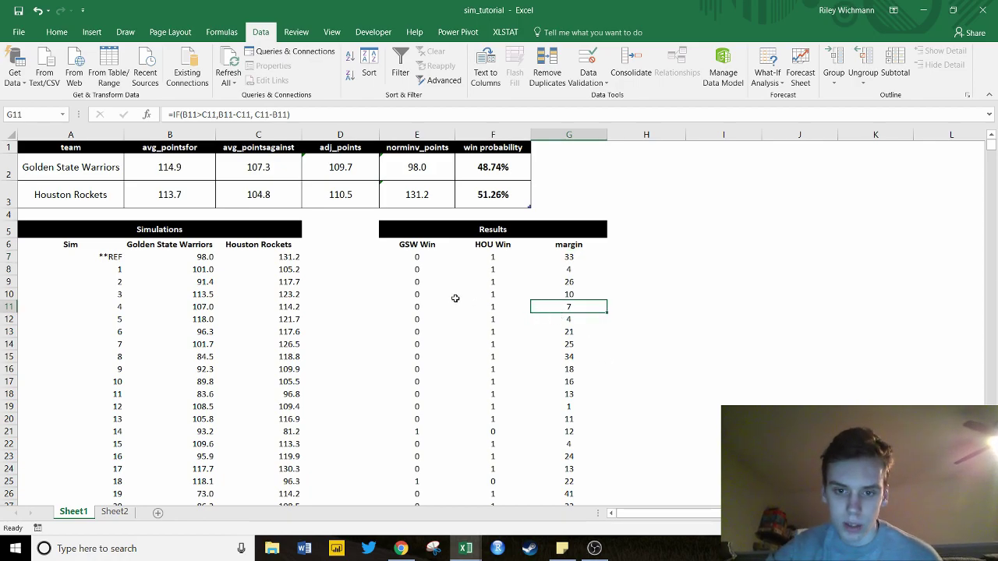
pyautogui.click(451, 297)
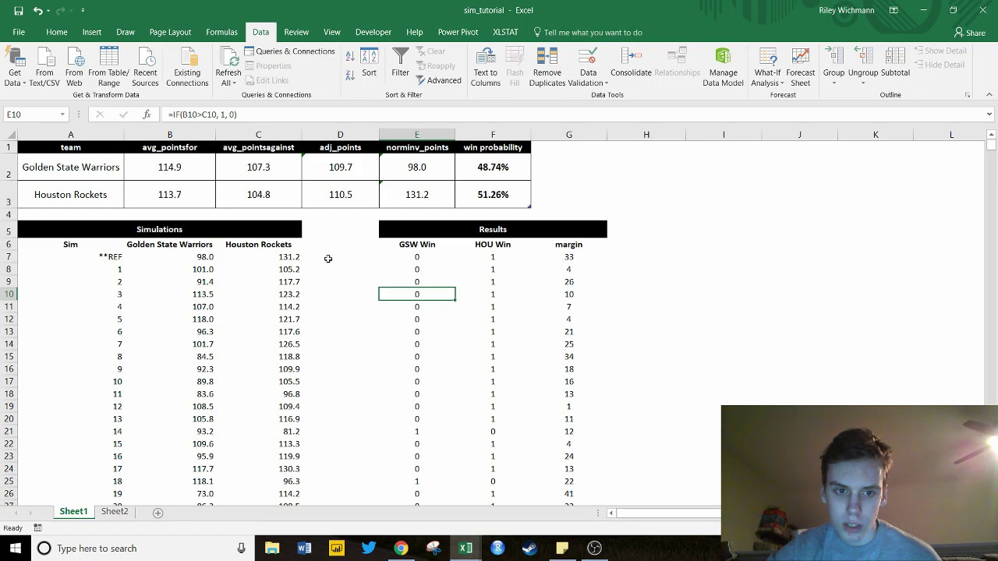
pyautogui.click(288, 255)
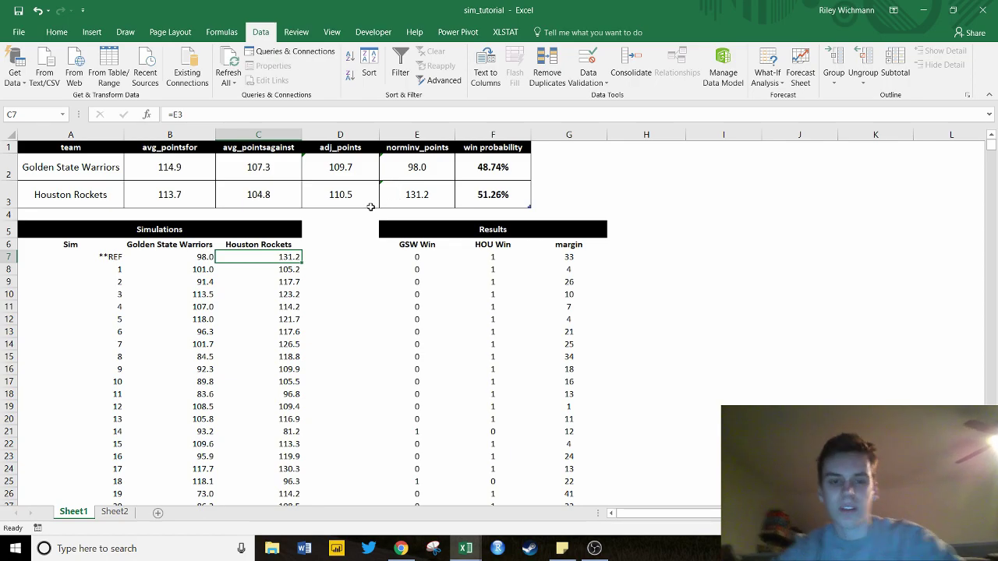
pyautogui.click(340, 203)
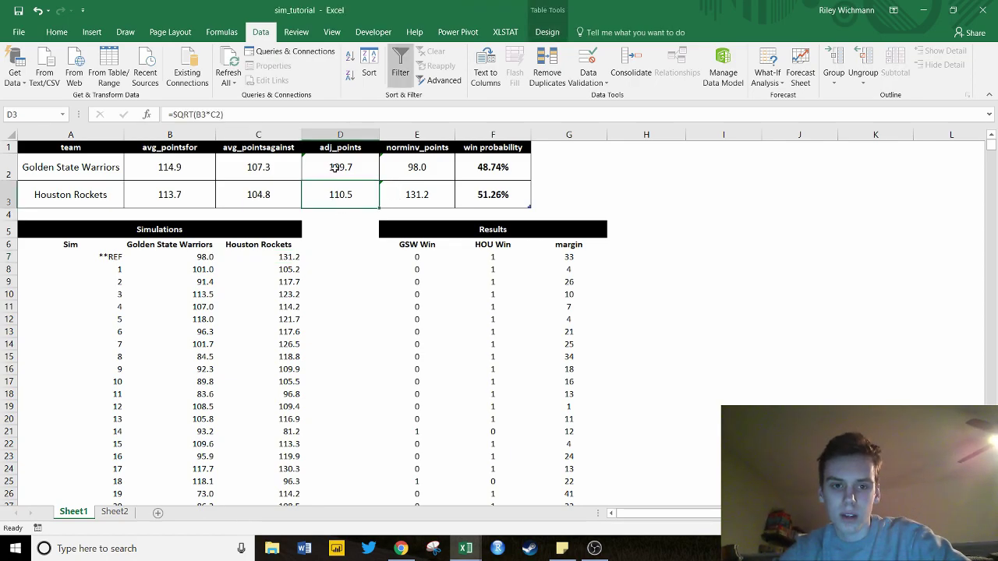
pyautogui.click(333, 168)
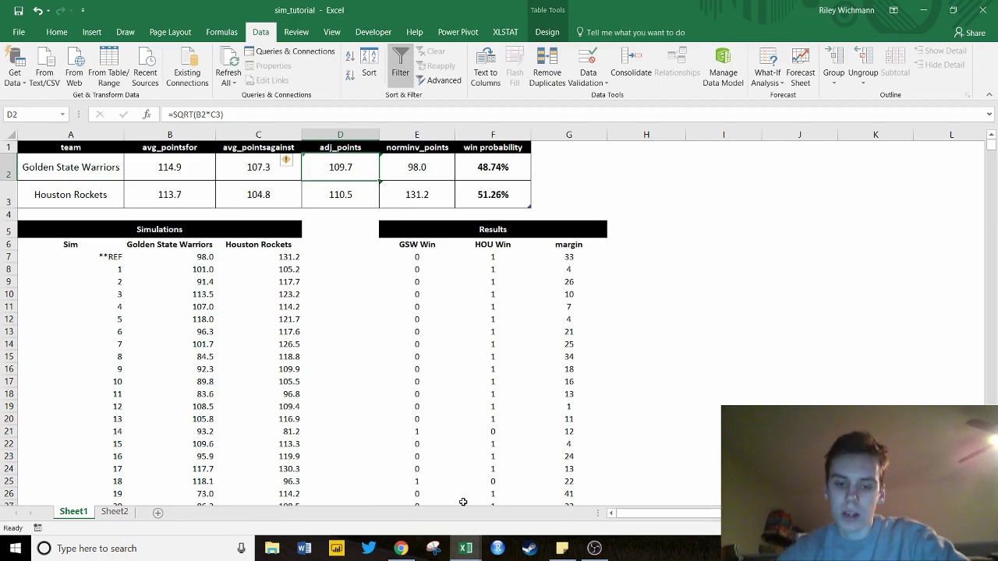
pyautogui.moveTo(471, 555)
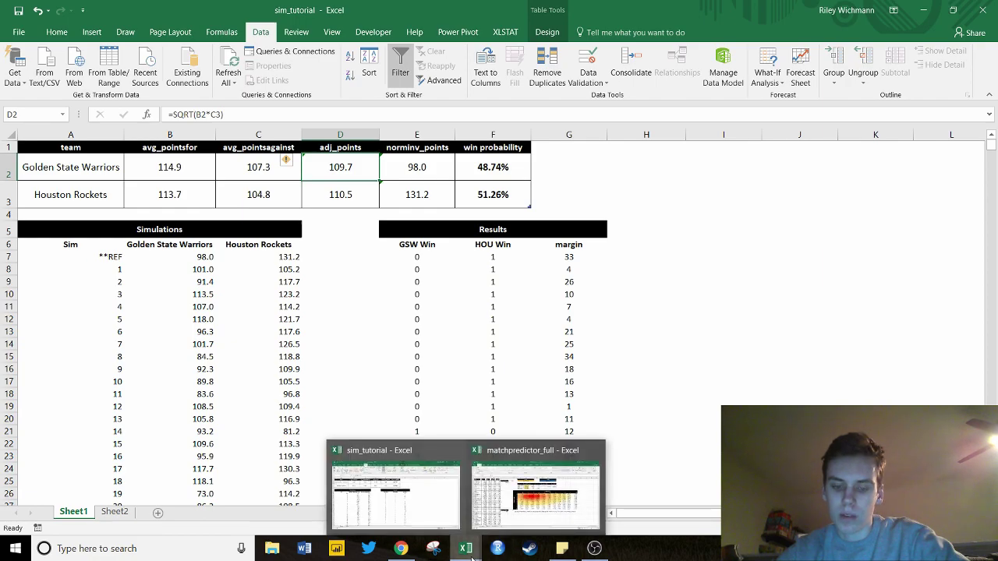
pyautogui.moveTo(549, 512)
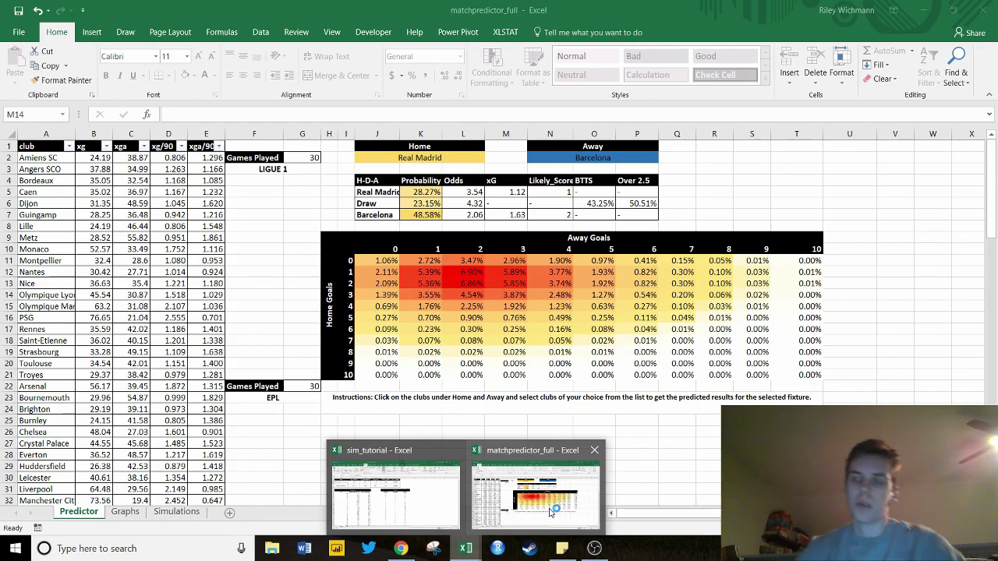
pyautogui.click(396, 495)
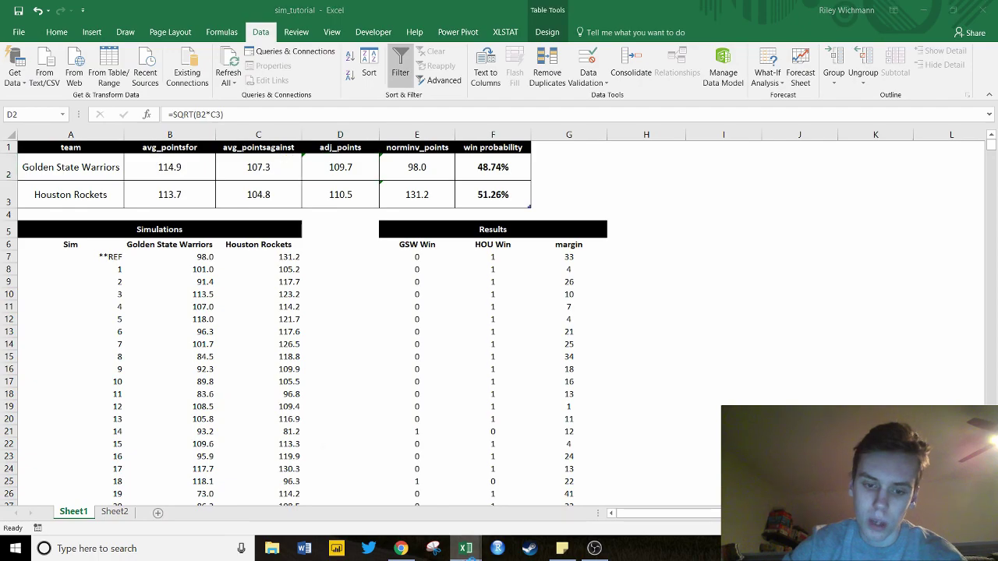
pyautogui.click(538, 490)
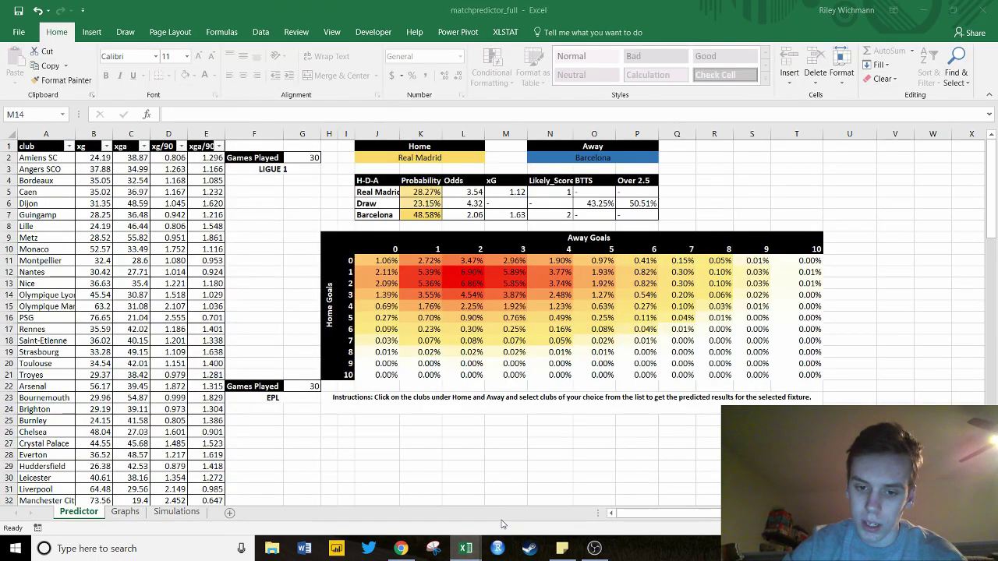
pyautogui.click(440, 166)
pyautogui.click(440, 158)
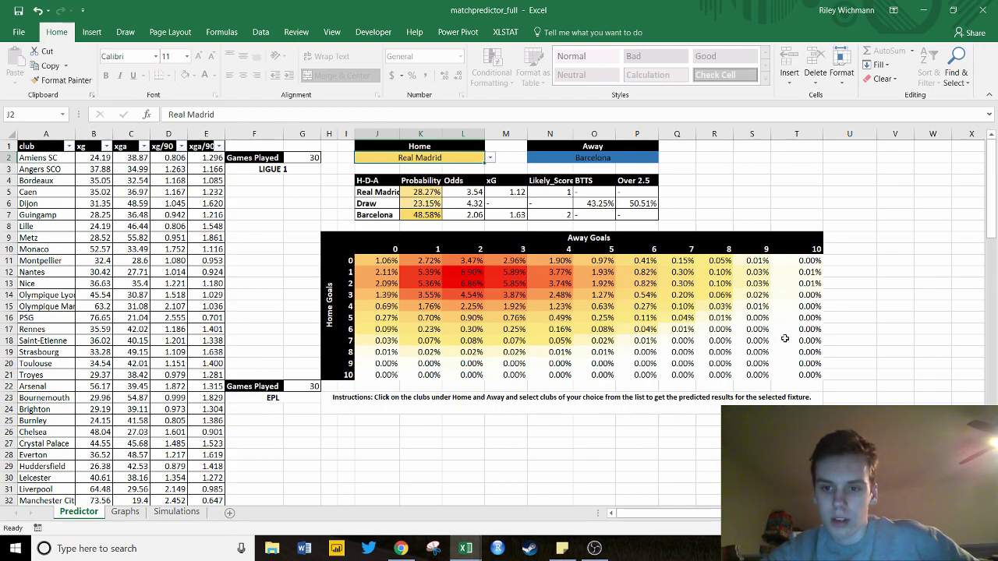
pyautogui.click(742, 309)
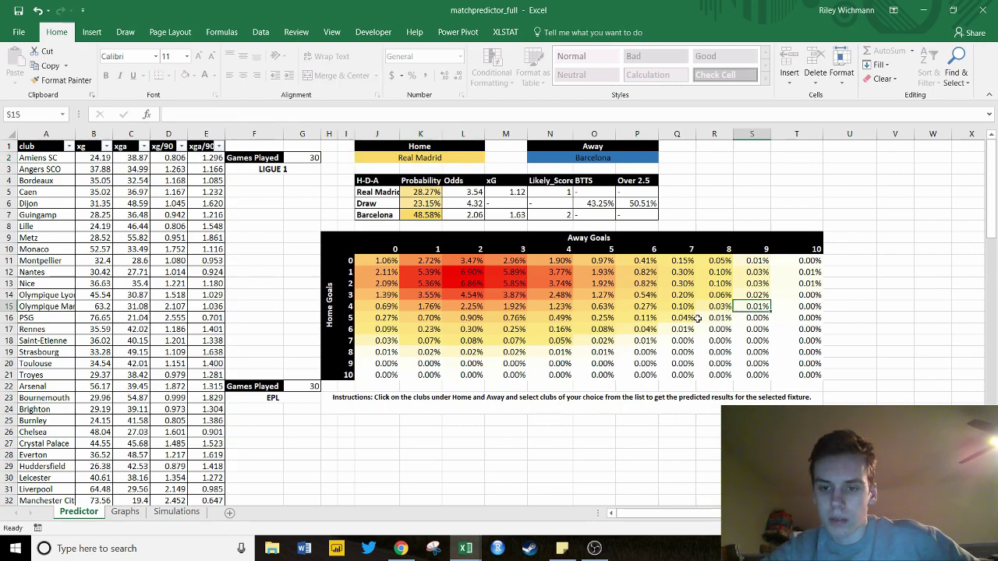
pyautogui.click(472, 285)
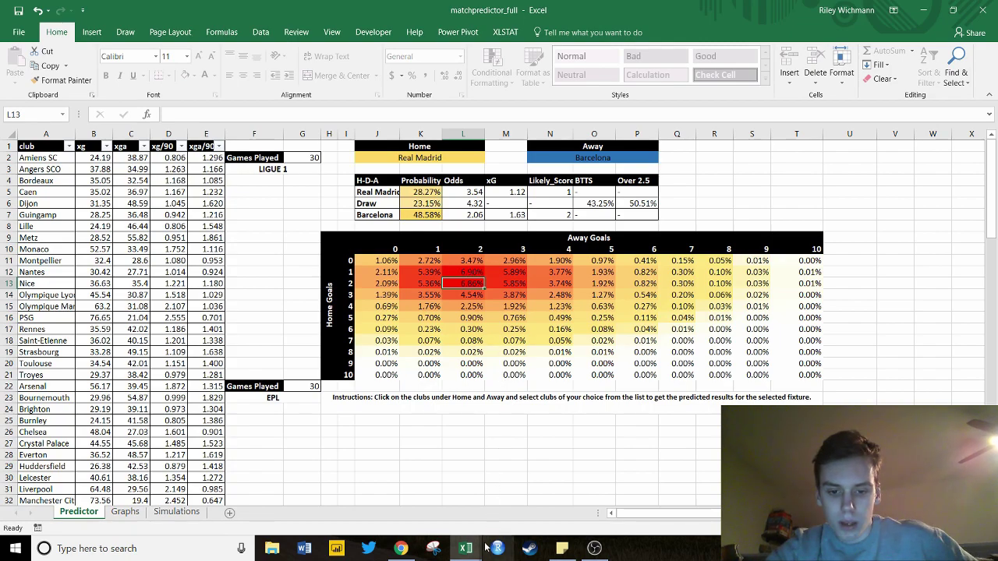
pyautogui.moveTo(479, 549)
pyautogui.click(437, 493)
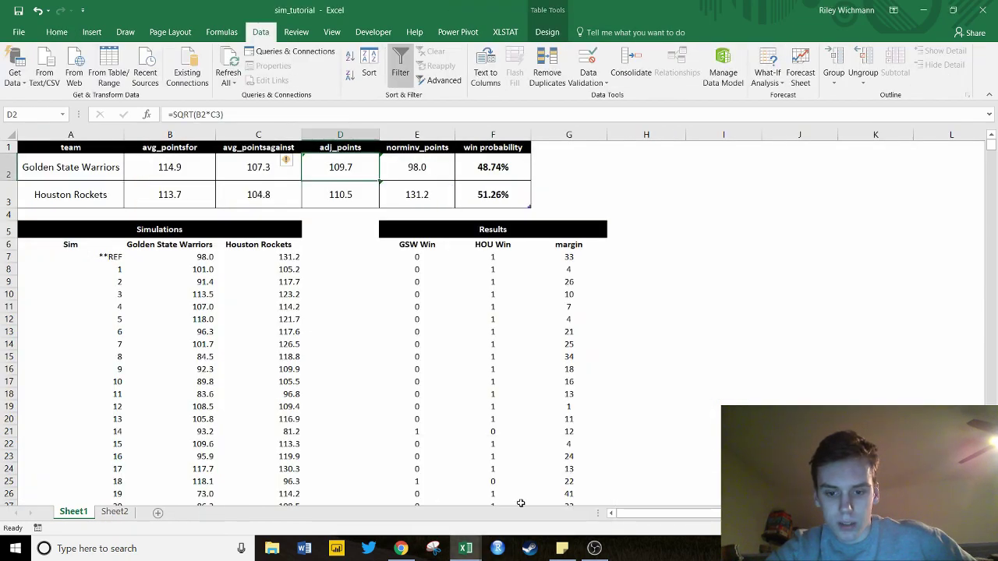